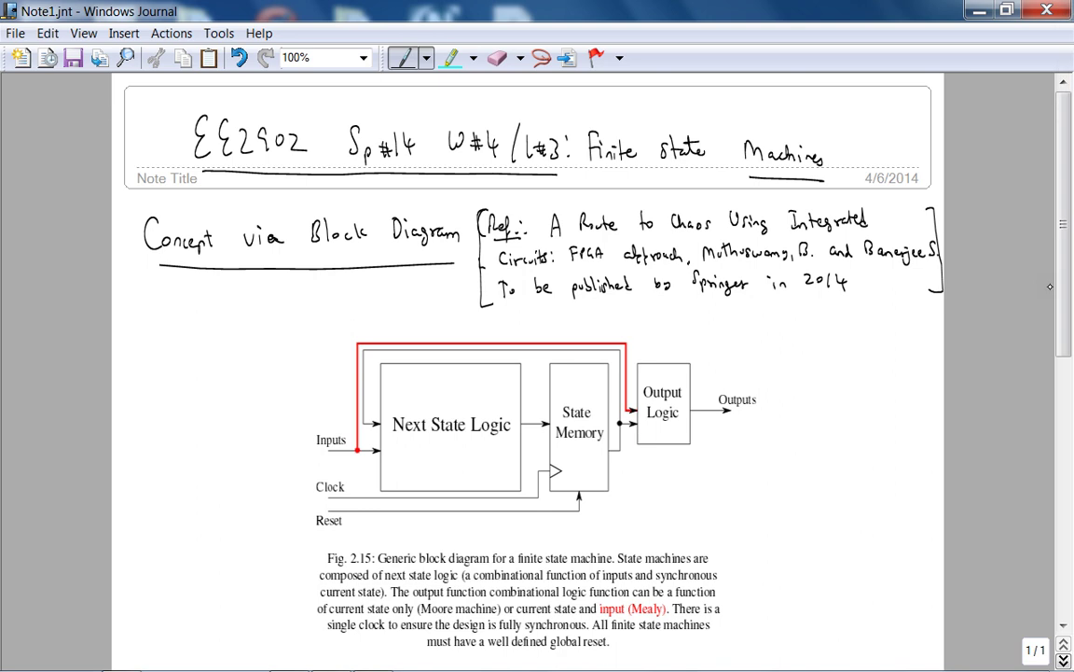
Select the block diagram figure, scroll to the space below it, and return to the pen.
{"action": "left_click", "coordinate": [534, 489]}
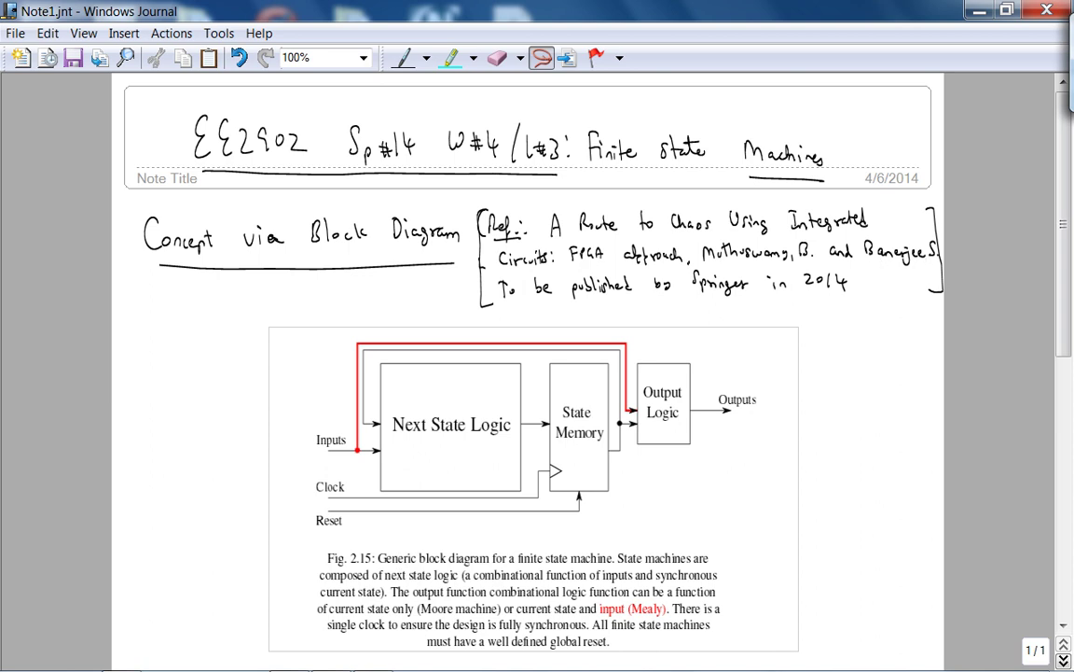
{"action": "left_click_drag", "start_coordinate": [1066, 310], "coordinate": [1045, 362]}
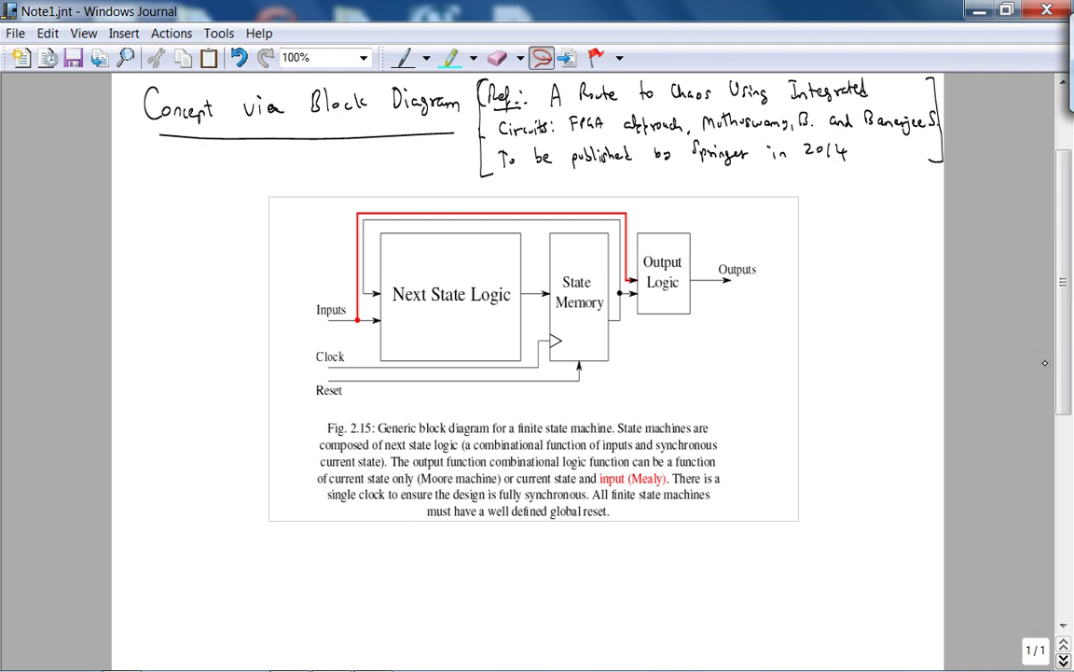
{"action": "left_click", "coordinate": [404, 57]}
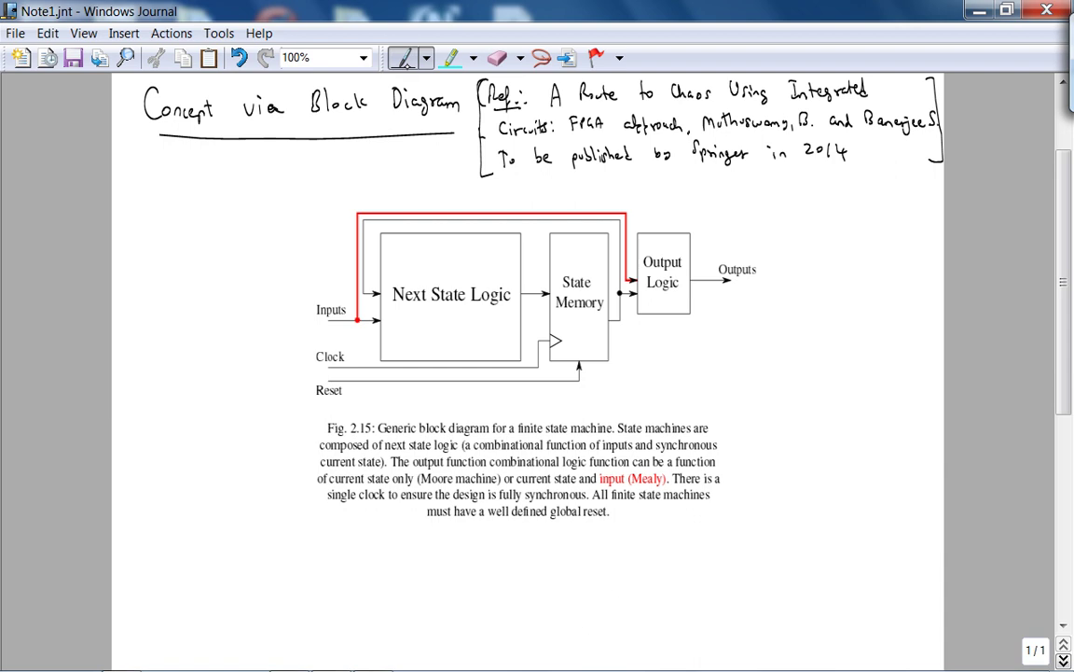
{"action": "left_click_drag", "start_coordinate": [1059, 287], "coordinate": [1059, 315]}
Handwrite 'A finite state machine (FSM)' beneath the figure.
{"action": "left_click_drag", "start_coordinate": [149, 483], "coordinate": [184, 491]}
{"action": "mouse_move", "coordinate": [155, 544]}
{"action": "left_mouse_down"}
{"action": "mouse_move", "coordinate": [160, 516]}
{"action": "mouse_move", "coordinate": [167, 544]}
{"action": "mouse_move", "coordinate": [204, 530]}
{"action": "mouse_move", "coordinate": [278, 540]}
{"action": "left_mouse_up"}
{"action": "left_click_drag", "start_coordinate": [280, 532], "coordinate": [295, 540]}
{"action": "left_click_drag", "start_coordinate": [296, 531], "coordinate": [368, 539]}
{"action": "left_click_drag", "start_coordinate": [369, 535], "coordinate": [419, 521]}
{"action": "left_click_drag", "start_coordinate": [407, 532], "coordinate": [419, 541]}
{"action": "mouse_move", "coordinate": [431, 531]}
{"action": "left_mouse_down"}
{"action": "mouse_move", "coordinate": [457, 543]}
{"action": "mouse_move", "coordinate": [559, 537]}
{"action": "left_mouse_up"}
Continue the sentence with 'is an abstract representation of sequential logic.'.
{"action": "left_click", "coordinate": [580, 533]}
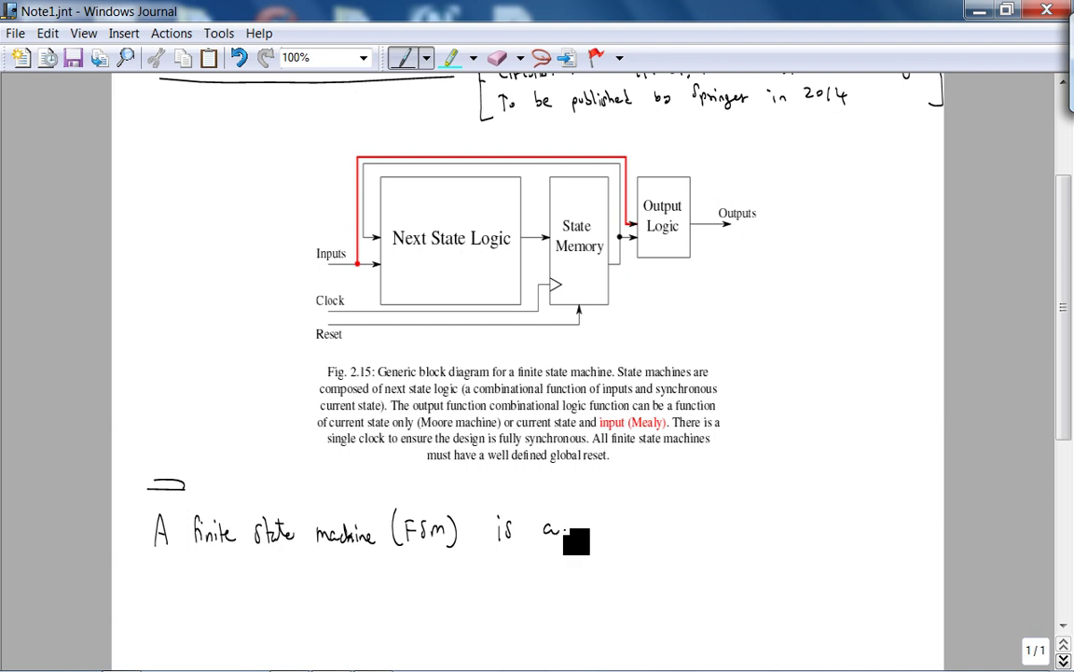
{"action": "mouse_move", "coordinate": [622, 519]}
{"action": "left_mouse_down"}
{"action": "mouse_move", "coordinate": [628, 536]}
{"action": "mouse_move", "coordinate": [840, 539]}
{"action": "left_mouse_up"}
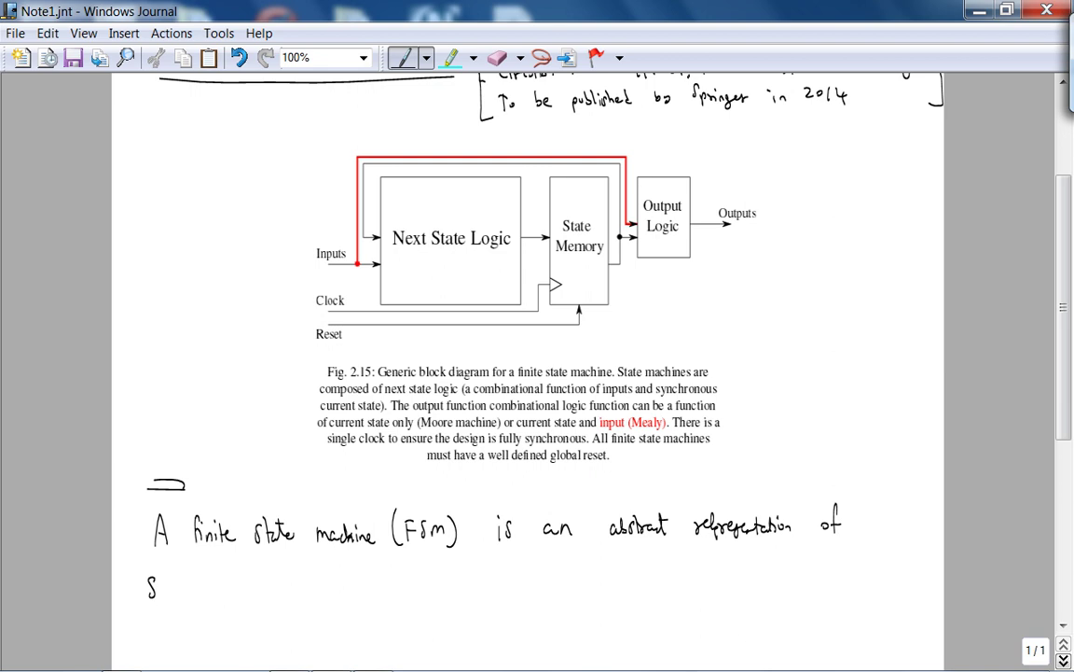
{"action": "left_click_drag", "start_coordinate": [201, 588], "coordinate": [227, 590]}
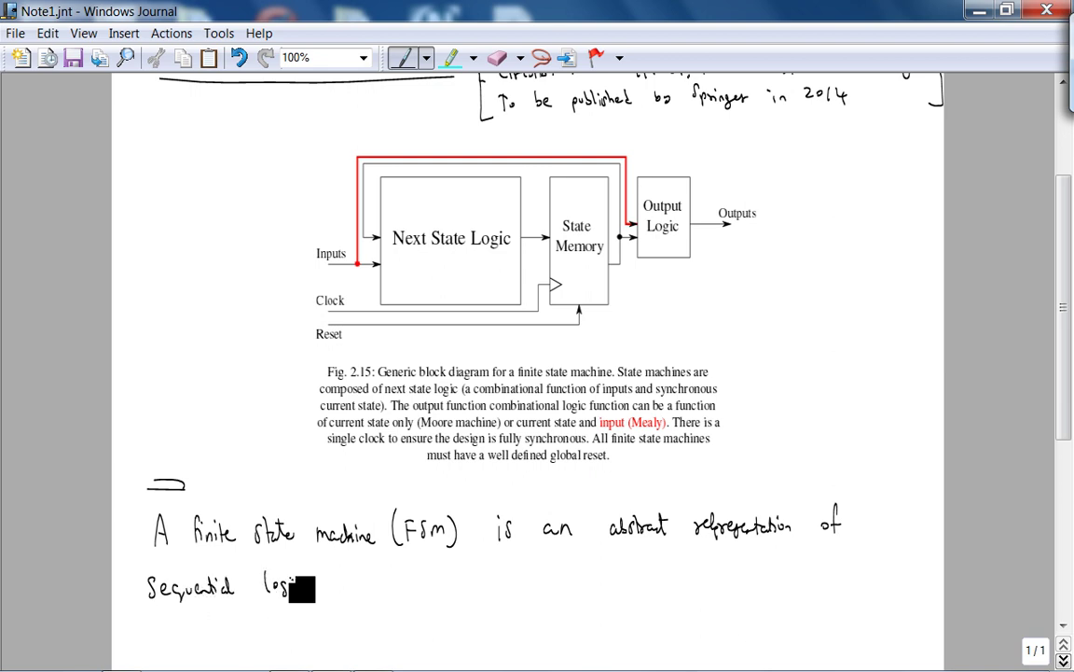
{"action": "left_click_drag", "start_coordinate": [307, 581], "coordinate": [303, 589]}
{"action": "left_click", "coordinate": [315, 591]}
{"action": "left_click", "coordinate": [541, 57]}
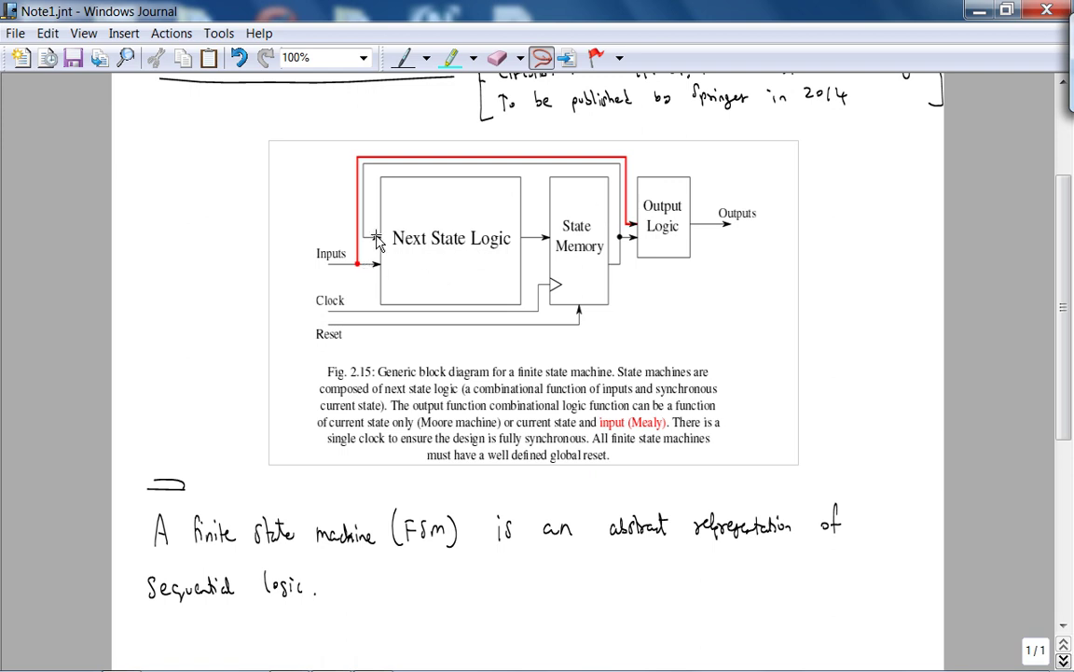
Ink an arrow from the State Memory output and label it 'current state'.
{"action": "left_click", "coordinate": [403, 57]}
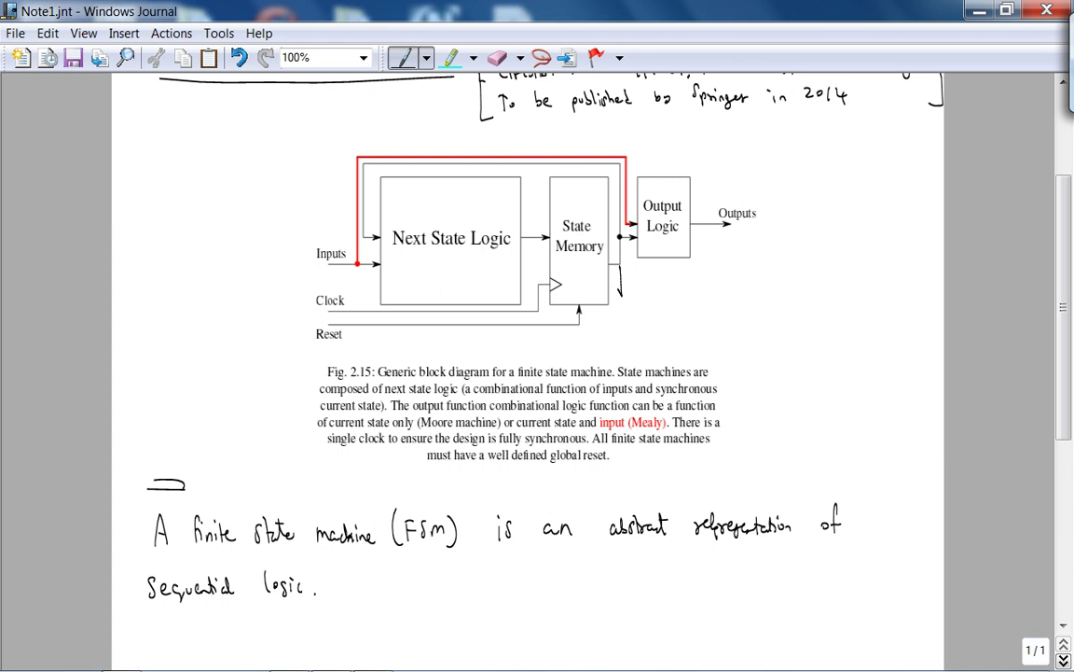
{"action": "mouse_move", "coordinate": [618, 265]}
{"action": "left_mouse_down"}
{"action": "mouse_move", "coordinate": [623, 291]}
{"action": "mouse_move", "coordinate": [664, 312]}
{"action": "mouse_move", "coordinate": [696, 311]}
{"action": "left_mouse_up"}
{"action": "mouse_move", "coordinate": [535, 244]}
{"action": "left_mouse_down"}
{"action": "mouse_move", "coordinate": [525, 265]}
{"action": "mouse_move", "coordinate": [575, 270]}
{"action": "left_mouse_up"}
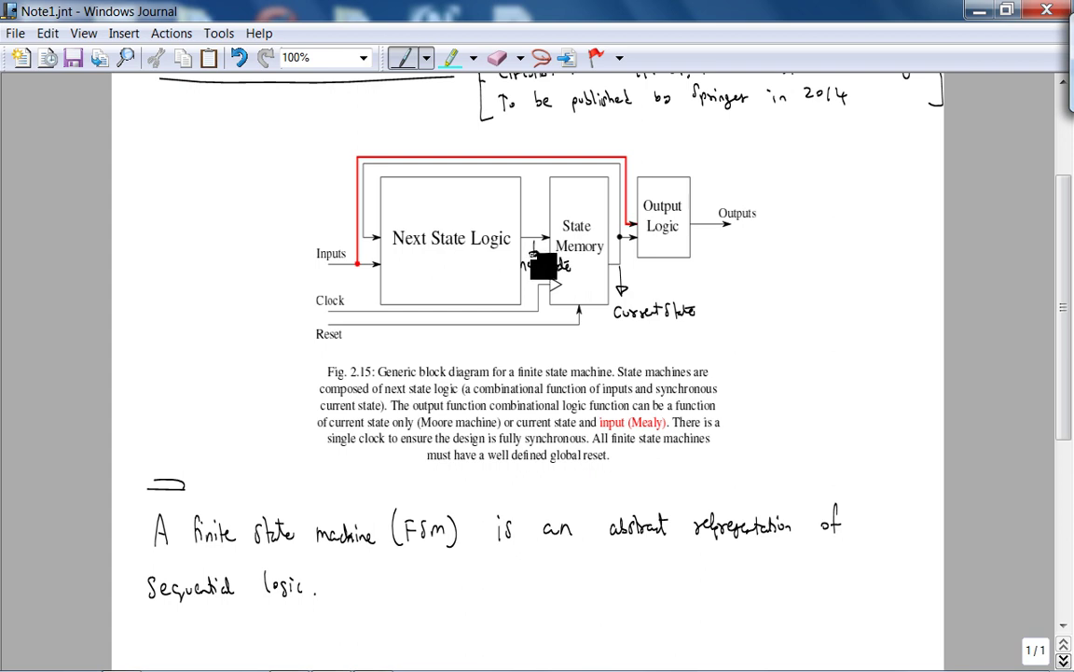
{"action": "left_click", "coordinate": [542, 57]}
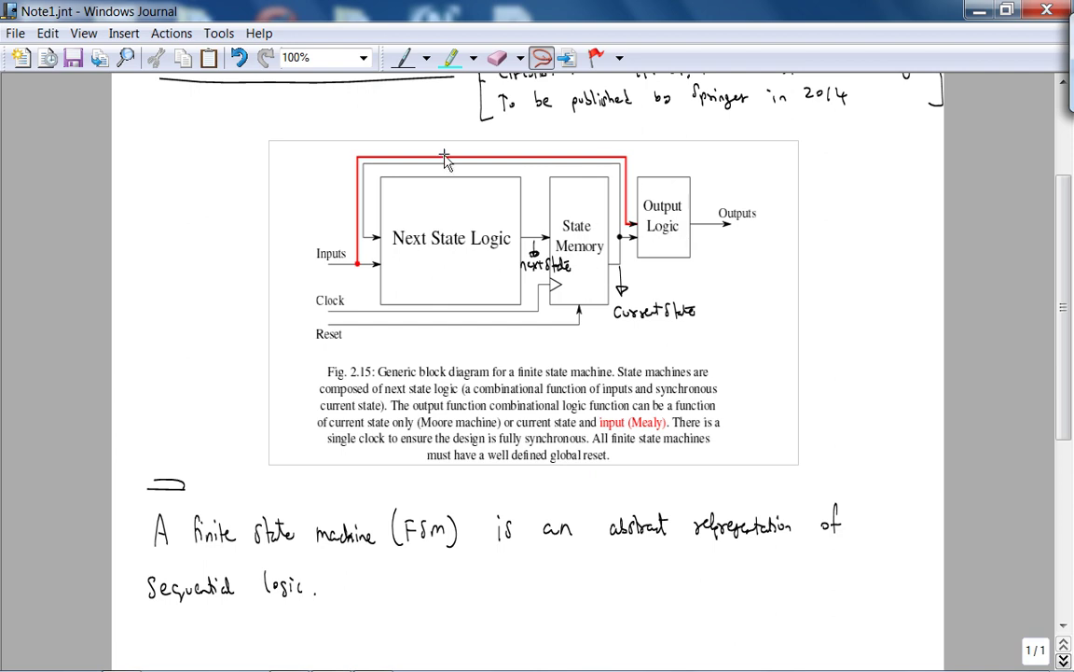
{"action": "left_click", "coordinate": [403, 57]}
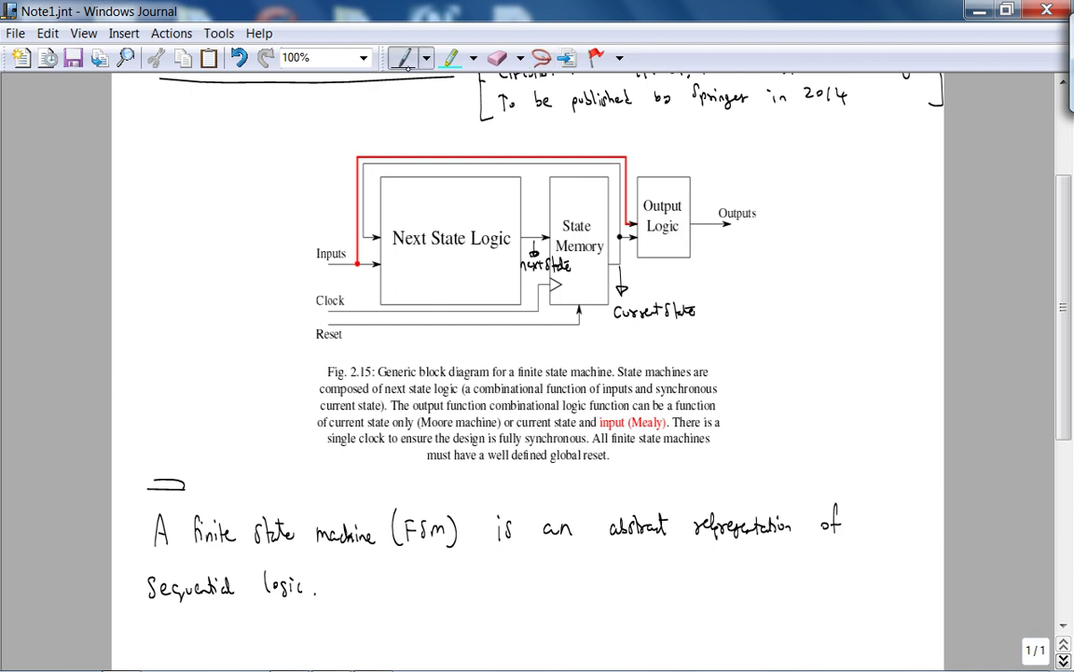
Write 'FSMs are used to design clocked sequential logic.'.
{"action": "scroll", "coordinate": [537, 373], "scroll_direction": "down", "scroll_amount": 3}
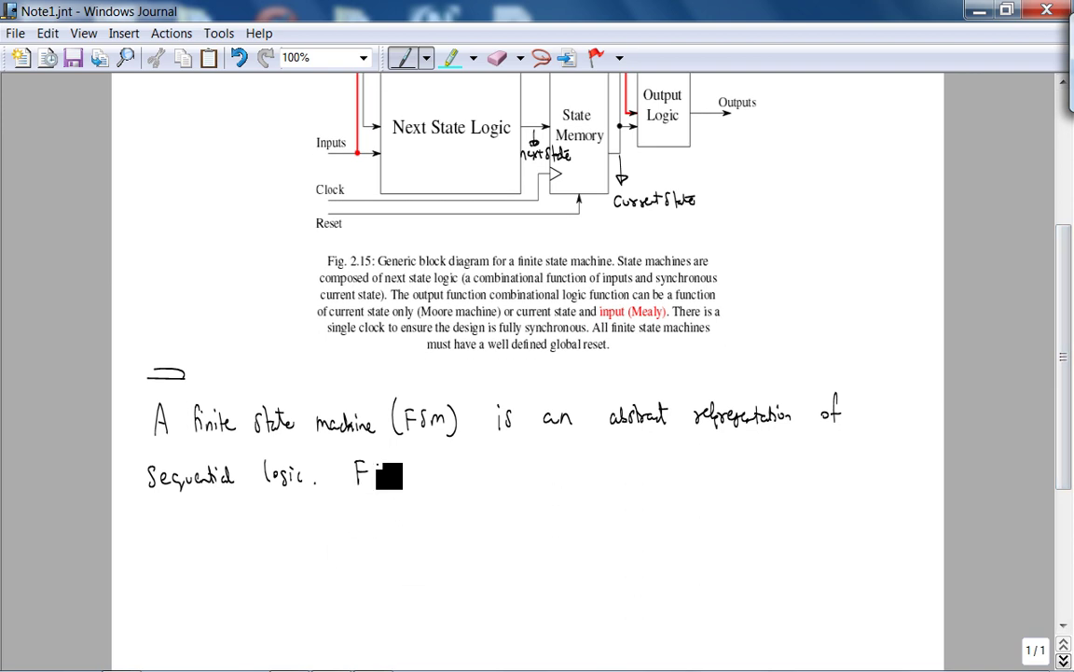
{"action": "mouse_move", "coordinate": [398, 469]}
{"action": "left_mouse_down"}
{"action": "mouse_move", "coordinate": [517, 483]}
{"action": "mouse_move", "coordinate": [713, 473]}
{"action": "left_mouse_up"}
{"action": "left_click_drag", "start_coordinate": [721, 453], "coordinate": [722, 472]}
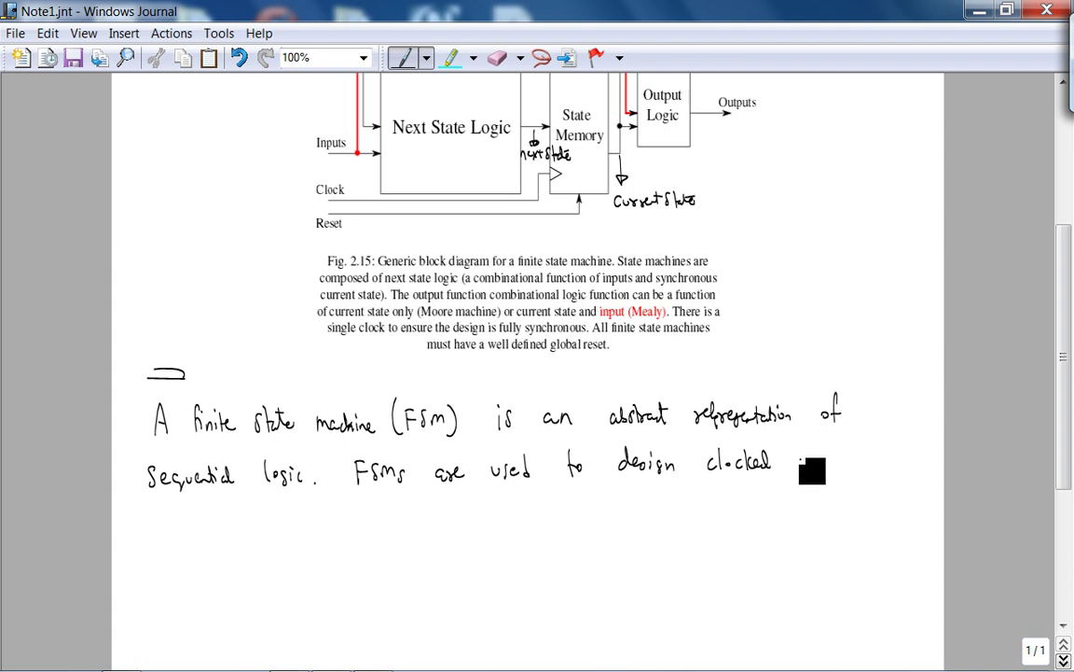
{"action": "mouse_move", "coordinate": [807, 456]}
{"action": "left_mouse_down"}
{"action": "mouse_move", "coordinate": [816, 467]}
{"action": "mouse_move", "coordinate": [871, 467]}
{"action": "left_mouse_up"}
{"action": "left_click", "coordinate": [923, 459]}
Begin the next line with 'Note that a Mealy machine usually has less number of states'.
{"action": "left_click_drag", "start_coordinate": [145, 523], "coordinate": [146, 543]}
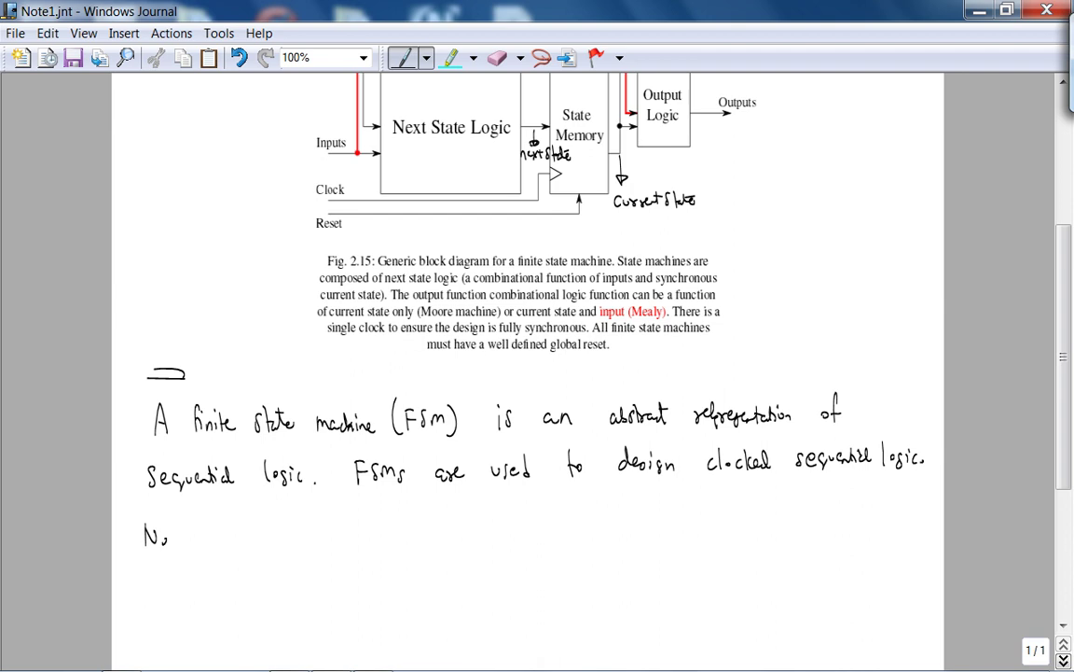
{"action": "mouse_move", "coordinate": [224, 523]}
{"action": "left_mouse_down"}
{"action": "mouse_move", "coordinate": [222, 541]}
{"action": "mouse_move", "coordinate": [362, 541]}
{"action": "left_mouse_up"}
{"action": "left_click_drag", "start_coordinate": [368, 520], "coordinate": [381, 550]}
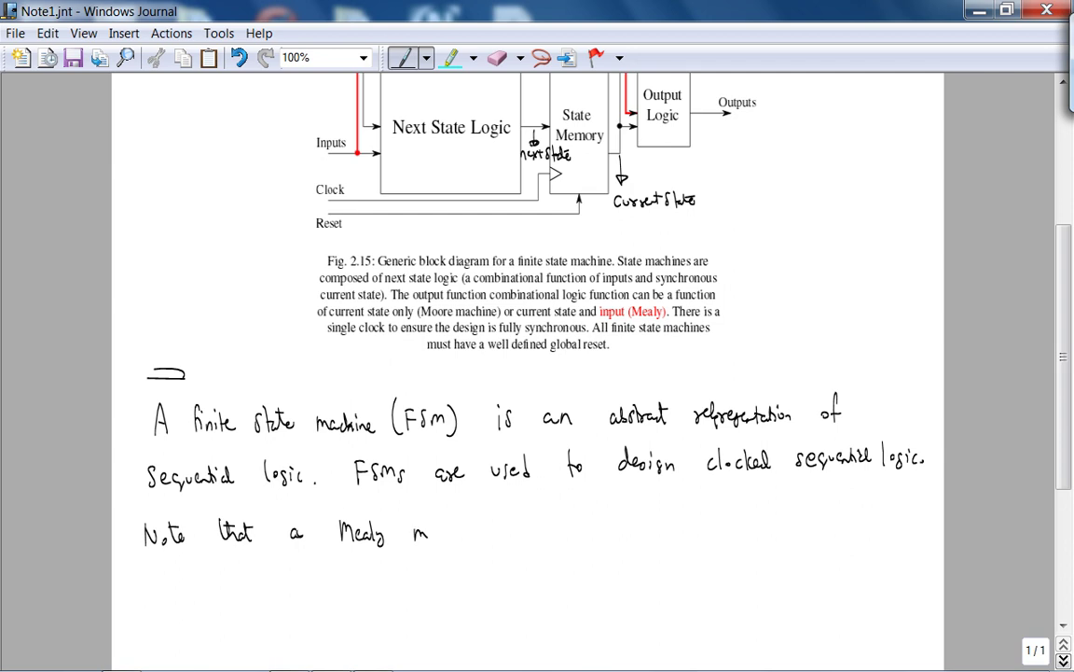
{"action": "left_click_drag", "start_coordinate": [460, 528], "coordinate": [550, 539]}
{"action": "mouse_move", "coordinate": [553, 528]}
{"action": "left_mouse_down"}
{"action": "mouse_move", "coordinate": [560, 546]}
{"action": "mouse_move", "coordinate": [677, 538]}
{"action": "left_mouse_up"}
{"action": "mouse_move", "coordinate": [680, 524]}
{"action": "left_mouse_down"}
{"action": "mouse_move", "coordinate": [683, 537]}
{"action": "mouse_move", "coordinate": [746, 532]}
{"action": "left_mouse_up"}
{"action": "mouse_move", "coordinate": [748, 518]}
{"action": "left_mouse_down"}
{"action": "mouse_move", "coordinate": [751, 530]}
{"action": "mouse_move", "coordinate": [767, 528]}
{"action": "left_mouse_up"}
{"action": "mouse_move", "coordinate": [794, 522]}
{"action": "left_mouse_down"}
{"action": "mouse_move", "coordinate": [807, 540]}
{"action": "mouse_move", "coordinate": [851, 528]}
{"action": "left_mouse_up"}
{"action": "left_click_drag", "start_coordinate": [856, 519], "coordinate": [874, 523]}
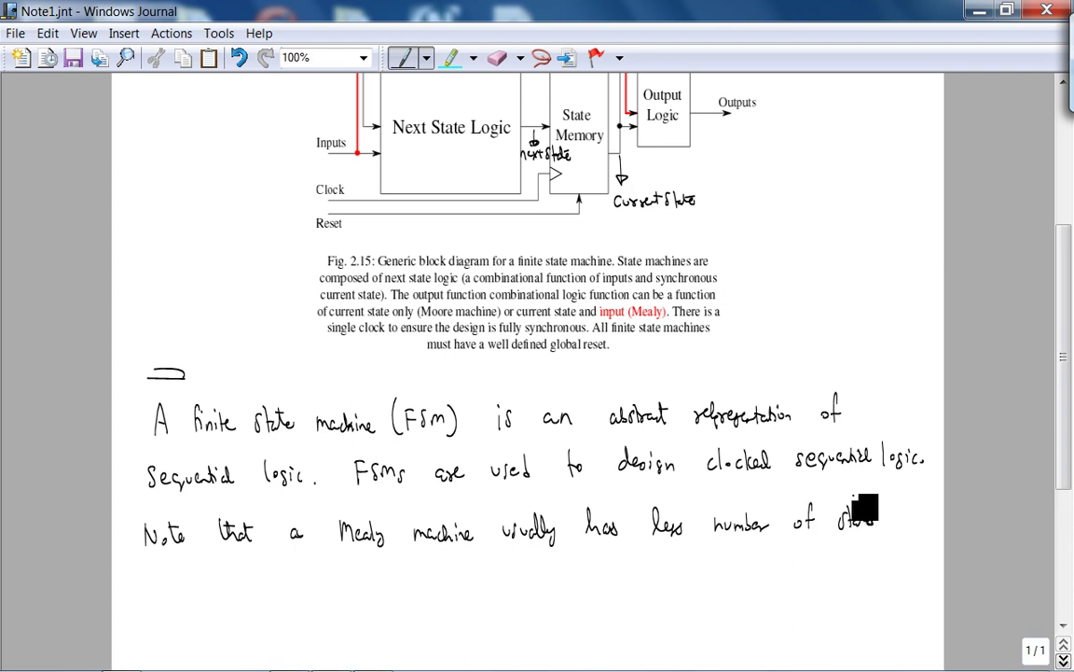
Erase and rewrite the misspelled 'states', then finish with 'than a Moore machine.'.
{"action": "left_click", "coordinate": [495, 57]}
{"action": "mouse_move", "coordinate": [875, 519]}
{"action": "left_mouse_down"}
{"action": "mouse_move", "coordinate": [850, 518]}
{"action": "mouse_move", "coordinate": [868, 528]}
{"action": "mouse_move", "coordinate": [859, 509]}
{"action": "mouse_move", "coordinate": [837, 525]}
{"action": "mouse_move", "coordinate": [850, 527]}
{"action": "left_mouse_up"}
{"action": "mouse_move", "coordinate": [845, 515]}
{"action": "left_mouse_down"}
{"action": "mouse_move", "coordinate": [861, 497]}
{"action": "mouse_move", "coordinate": [873, 520]}
{"action": "mouse_move", "coordinate": [859, 524]}
{"action": "mouse_move", "coordinate": [900, 504]}
{"action": "mouse_move", "coordinate": [929, 520]}
{"action": "left_mouse_up"}
{"action": "left_click_drag", "start_coordinate": [146, 586], "coordinate": [269, 594]}
{"action": "left_click", "coordinate": [198, 594]}
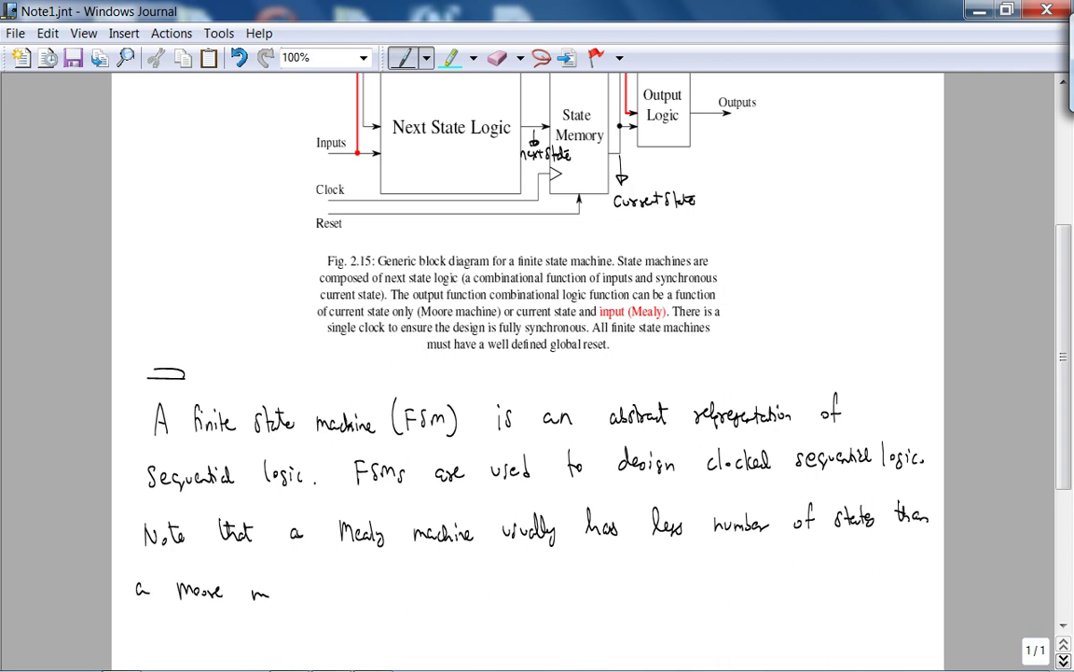
{"action": "left_click", "coordinate": [317, 596]}
Write 'There are no step-by-step procedures (algorithms) to design an'.
{"action": "scroll", "coordinate": [1043, 482], "scroll_direction": "down", "scroll_amount": 4}
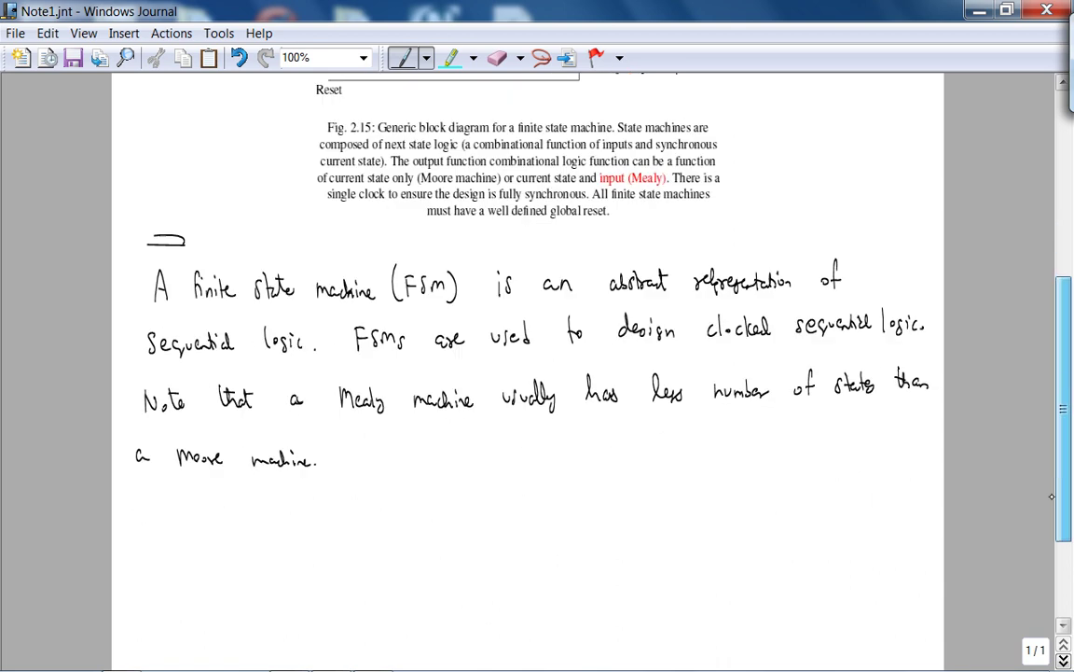
{"action": "mouse_move", "coordinate": [193, 463]}
{"action": "left_mouse_down"}
{"action": "mouse_move", "coordinate": [204, 490]}
{"action": "mouse_move", "coordinate": [352, 484]}
{"action": "left_mouse_up"}
{"action": "left_click", "coordinate": [283, 478]}
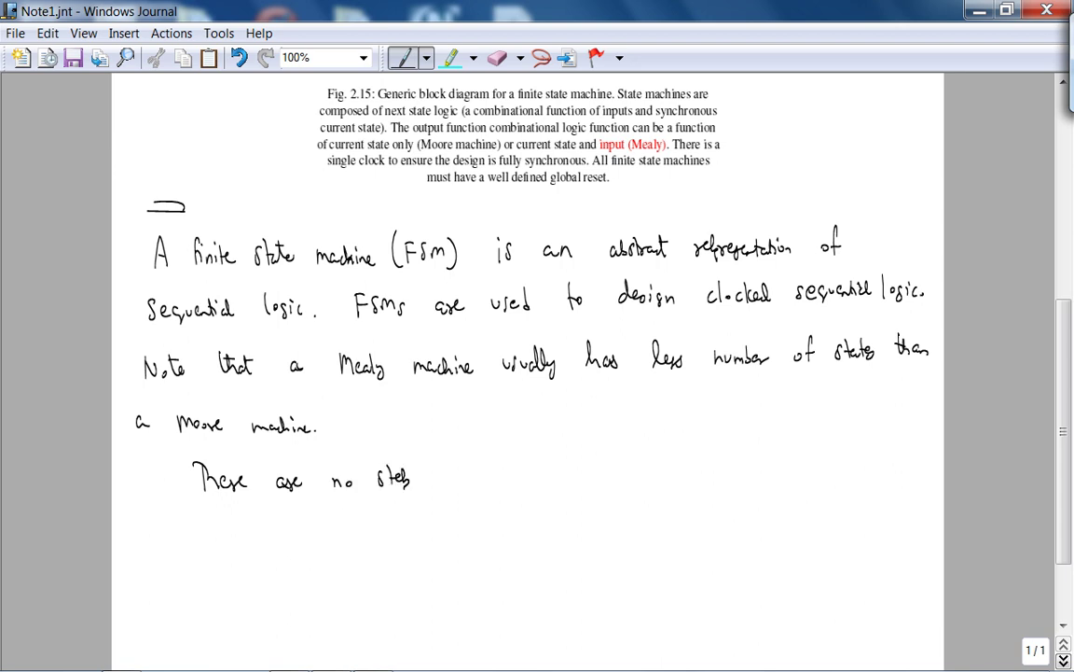
{"action": "left_click_drag", "start_coordinate": [412, 478], "coordinate": [458, 480]}
{"action": "mouse_move", "coordinate": [459, 474]}
{"action": "left_mouse_down"}
{"action": "mouse_move", "coordinate": [455, 487]}
{"action": "mouse_move", "coordinate": [485, 477]}
{"action": "mouse_move", "coordinate": [525, 492]}
{"action": "mouse_move", "coordinate": [550, 479]}
{"action": "mouse_move", "coordinate": [635, 488]}
{"action": "mouse_move", "coordinate": [719, 479]}
{"action": "left_mouse_up"}
{"action": "mouse_move", "coordinate": [718, 466]}
{"action": "left_mouse_down"}
{"action": "mouse_move", "coordinate": [725, 483]}
{"action": "mouse_move", "coordinate": [769, 469]}
{"action": "left_mouse_up"}
{"action": "mouse_move", "coordinate": [771, 472]}
{"action": "left_mouse_down"}
{"action": "mouse_move", "coordinate": [817, 466]}
{"action": "mouse_move", "coordinate": [847, 487]}
{"action": "left_mouse_up"}
{"action": "left_click_drag", "start_coordinate": [856, 474], "coordinate": [907, 478]}
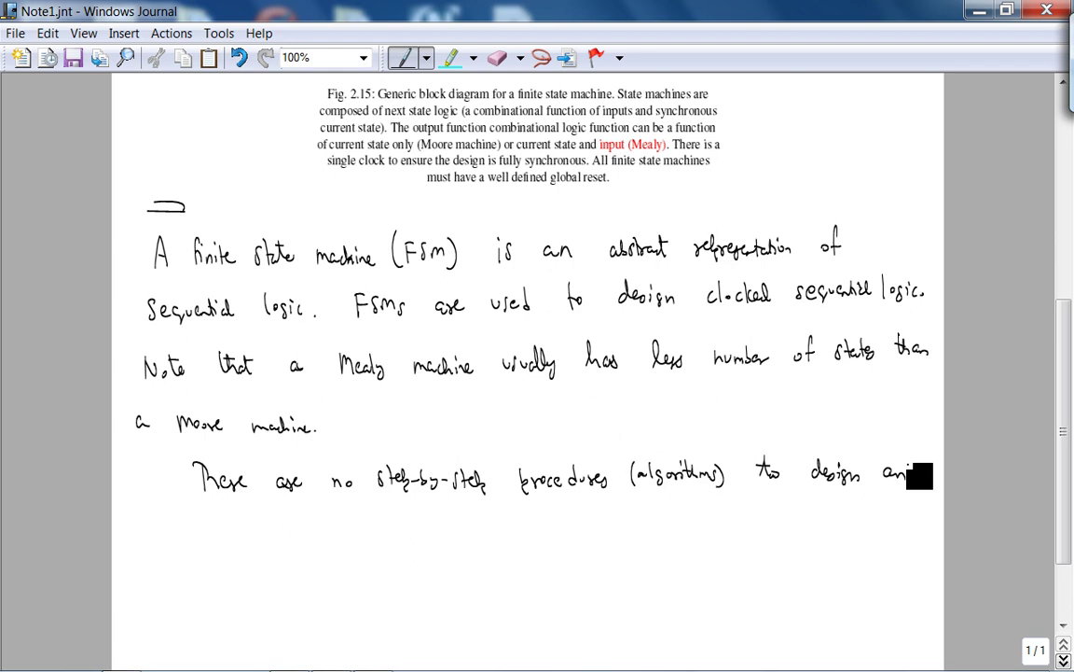
Erase the extra 'n' after 'design a' and write 'FSM given a problem.'.
{"action": "mouse_move", "coordinate": [142, 517]}
{"action": "left_mouse_down"}
{"action": "mouse_move", "coordinate": [131, 546]}
{"action": "mouse_move", "coordinate": [173, 541]}
{"action": "left_mouse_up"}
{"action": "left_click", "coordinate": [496, 58]}
{"action": "left_click", "coordinate": [898, 478]}
{"action": "mouse_move", "coordinate": [211, 528]}
{"action": "left_mouse_down"}
{"action": "mouse_move", "coordinate": [222, 550]}
{"action": "mouse_move", "coordinate": [239, 529]}
{"action": "mouse_move", "coordinate": [257, 533]}
{"action": "mouse_move", "coordinate": [186, 550]}
{"action": "left_mouse_up"}
{"action": "mouse_move", "coordinate": [291, 528]}
{"action": "left_mouse_down"}
{"action": "mouse_move", "coordinate": [340, 548]}
{"action": "mouse_move", "coordinate": [371, 536]}
{"action": "left_mouse_up"}
{"action": "mouse_move", "coordinate": [376, 514]}
{"action": "left_mouse_down"}
{"action": "mouse_move", "coordinate": [376, 533]}
{"action": "mouse_move", "coordinate": [441, 519]}
{"action": "mouse_move", "coordinate": [472, 528]}
{"action": "left_mouse_up"}
{"action": "left_click", "coordinate": [403, 533]}
Add 'We make use of digital logic concepts and experience', inserting 'digital' above the line.
{"action": "left_click_drag", "start_coordinate": [497, 528], "coordinate": [638, 528]}
{"action": "mouse_move", "coordinate": [651, 511]}
{"action": "left_mouse_down"}
{"action": "mouse_move", "coordinate": [748, 518]}
{"action": "mouse_move", "coordinate": [733, 531]}
{"action": "mouse_move", "coordinate": [733, 516]}
{"action": "mouse_move", "coordinate": [797, 518]}
{"action": "mouse_move", "coordinate": [673, 494]}
{"action": "mouse_move", "coordinate": [724, 492]}
{"action": "left_mouse_up"}
{"action": "left_click", "coordinate": [843, 514]}
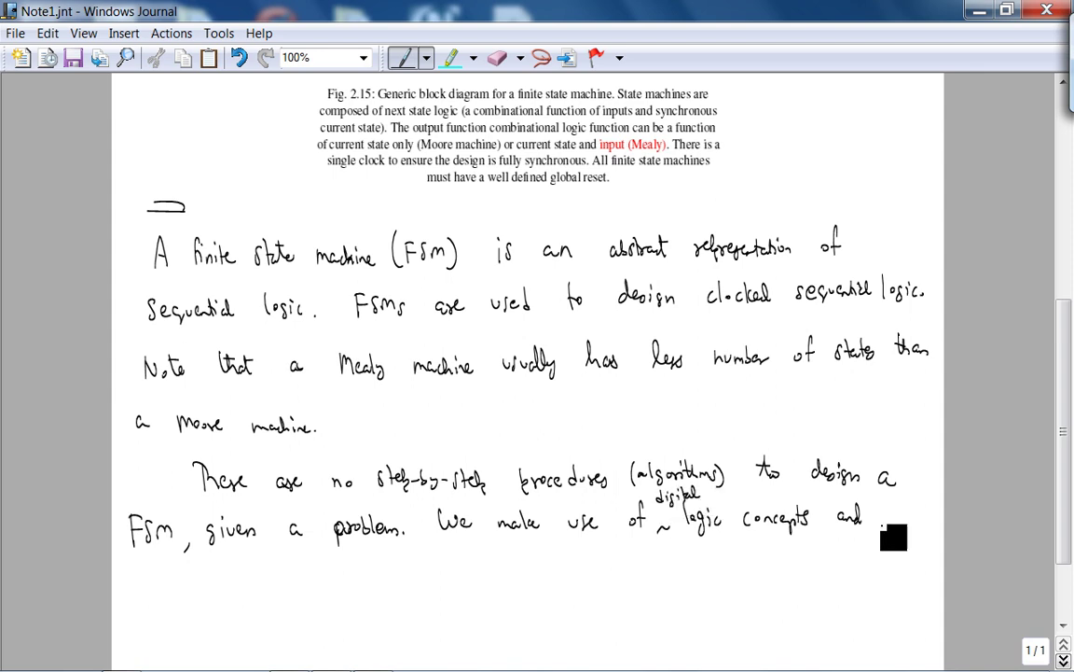
{"action": "left_click_drag", "start_coordinate": [880, 522], "coordinate": [904, 526]}
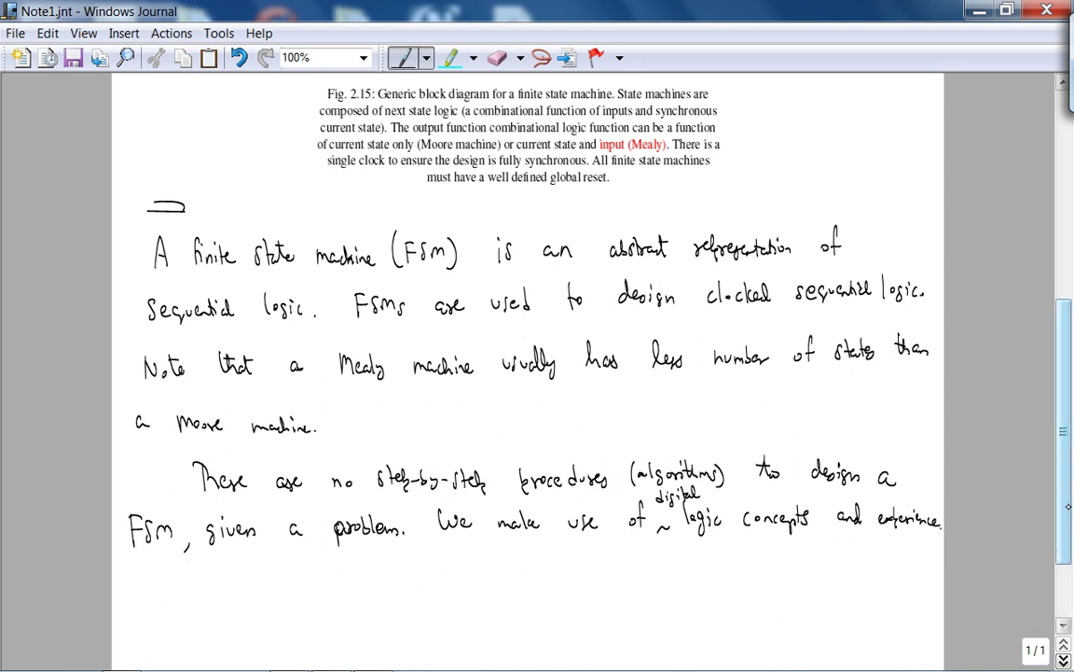
{"action": "scroll", "coordinate": [951, 466], "scroll_direction": "down", "scroll_amount": 1}
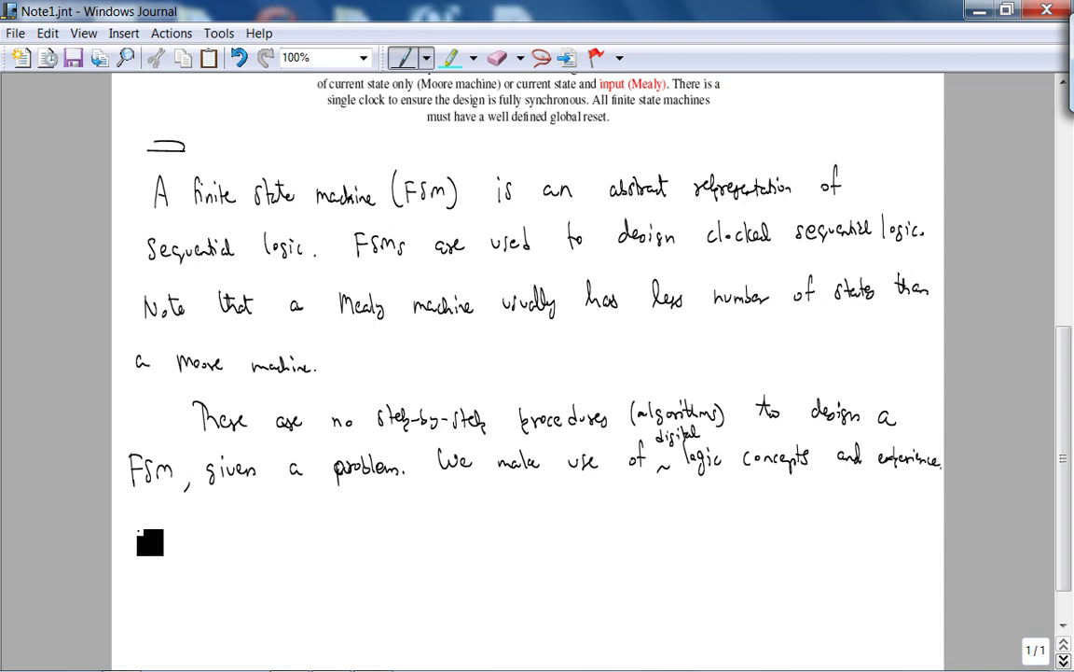
Write 'Although, there exists a variety of tools for representing'.
{"action": "mouse_move", "coordinate": [131, 546]}
{"action": "left_mouse_down"}
{"action": "mouse_move", "coordinate": [163, 534]}
{"action": "mouse_move", "coordinate": [168, 545]}
{"action": "mouse_move", "coordinate": [140, 534]}
{"action": "mouse_move", "coordinate": [148, 548]}
{"action": "left_mouse_up"}
{"action": "left_click_drag", "start_coordinate": [199, 532], "coordinate": [214, 552]}
{"action": "mouse_move", "coordinate": [245, 519]}
{"action": "left_mouse_down"}
{"action": "mouse_move", "coordinate": [309, 516]}
{"action": "mouse_move", "coordinate": [342, 526]}
{"action": "mouse_move", "coordinate": [518, 541]}
{"action": "left_mouse_up"}
{"action": "mouse_move", "coordinate": [579, 512]}
{"action": "left_mouse_down"}
{"action": "mouse_move", "coordinate": [580, 530]}
{"action": "mouse_move", "coordinate": [665, 519]}
{"action": "mouse_move", "coordinate": [663, 528]}
{"action": "mouse_move", "coordinate": [706, 531]}
{"action": "left_mouse_up"}
{"action": "mouse_move", "coordinate": [713, 522]}
{"action": "left_mouse_down"}
{"action": "mouse_move", "coordinate": [813, 525]}
{"action": "mouse_move", "coordinate": [863, 506]}
{"action": "mouse_move", "coordinate": [905, 522]}
{"action": "left_mouse_up"}
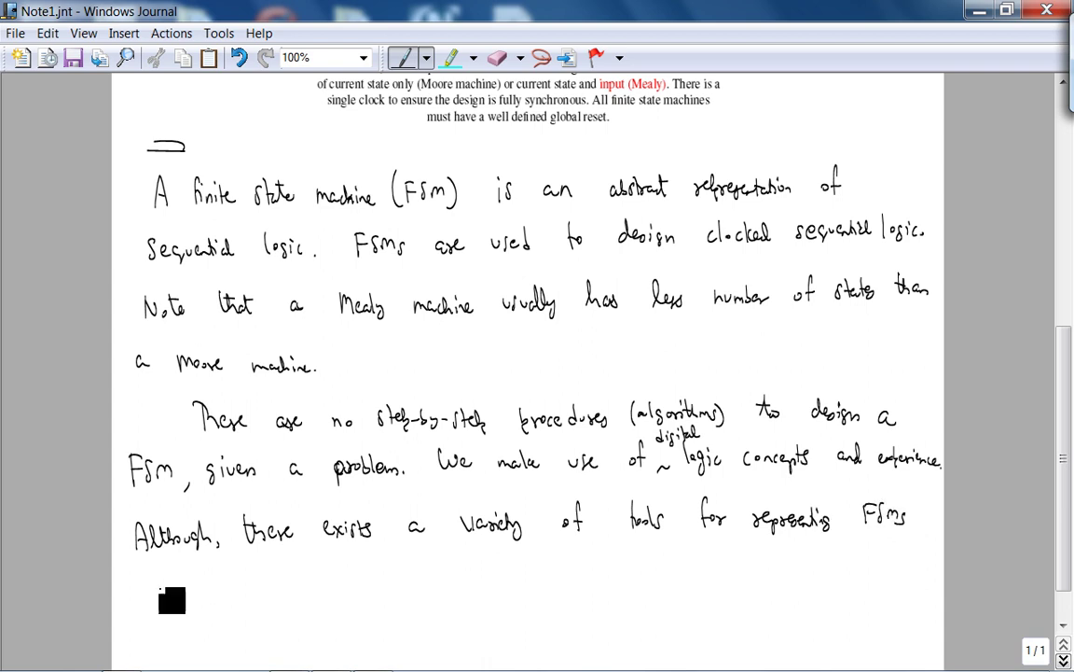
Continue with 'FSMs (state transition tables,' on the next line.
{"action": "mouse_move", "coordinate": [151, 577]}
{"action": "left_mouse_down"}
{"action": "mouse_move", "coordinate": [148, 605]}
{"action": "mouse_move", "coordinate": [198, 585]}
{"action": "mouse_move", "coordinate": [244, 597]}
{"action": "left_mouse_up"}
{"action": "left_click_drag", "start_coordinate": [248, 587], "coordinate": [349, 592]}
{"action": "left_click_drag", "start_coordinate": [353, 587], "coordinate": [378, 589]}
{"action": "left_click_drag", "start_coordinate": [380, 585], "coordinate": [384, 590]}
{"action": "left_click_drag", "start_coordinate": [386, 582], "coordinate": [396, 593]}
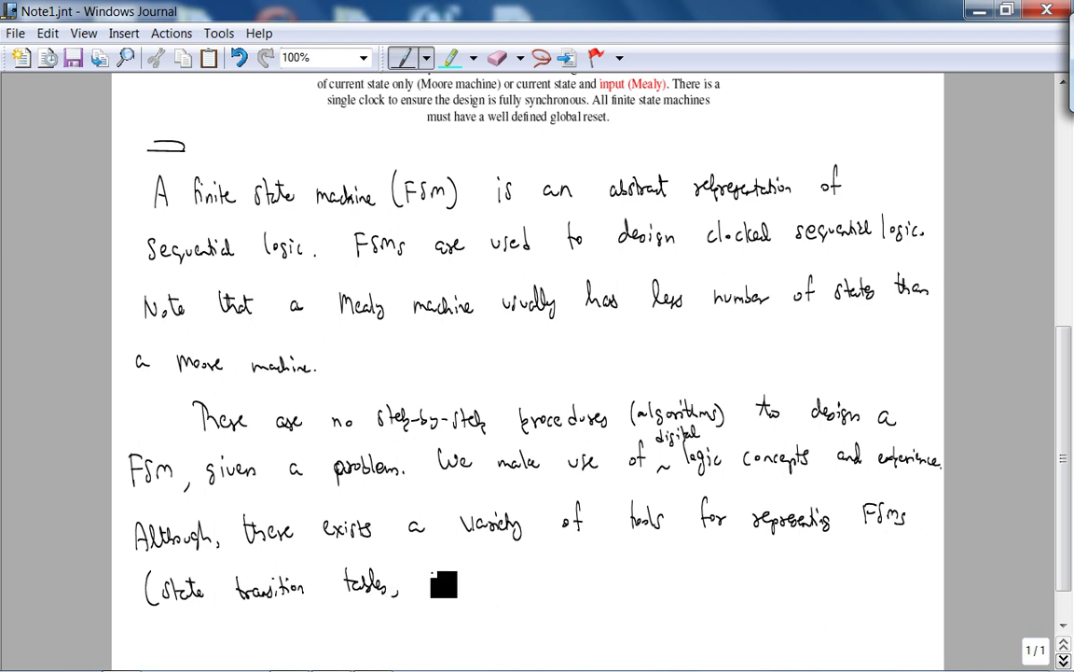
Erase the mistaken 'finite st' and write 'state transition' in its place.
{"action": "mouse_move", "coordinate": [433, 563]}
{"action": "left_mouse_down"}
{"action": "mouse_move", "coordinate": [448, 594]}
{"action": "mouse_move", "coordinate": [452, 579]}
{"action": "mouse_move", "coordinate": [512, 584]}
{"action": "left_mouse_up"}
{"action": "left_click", "coordinate": [495, 58]}
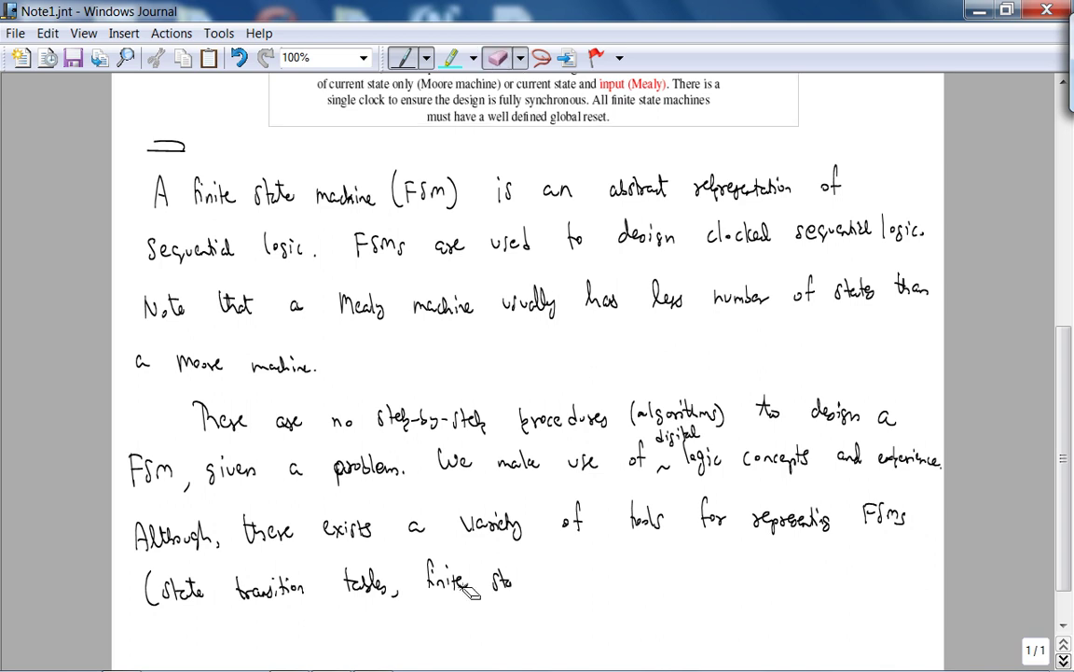
{"action": "mouse_move", "coordinate": [425, 576]}
{"action": "left_mouse_down"}
{"action": "mouse_move", "coordinate": [480, 580]}
{"action": "mouse_move", "coordinate": [503, 568]}
{"action": "left_mouse_up"}
{"action": "left_click", "coordinate": [403, 57]}
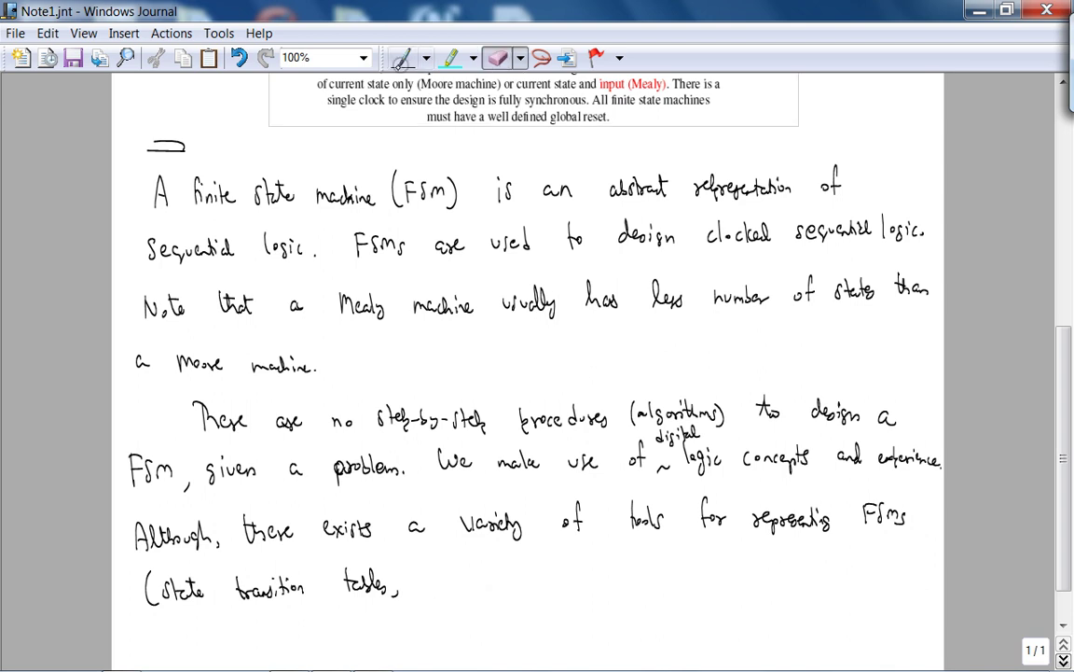
{"action": "mouse_move", "coordinate": [432, 577]}
{"action": "left_mouse_down"}
{"action": "mouse_move", "coordinate": [427, 591]}
{"action": "mouse_move", "coordinate": [439, 592]}
{"action": "left_mouse_up"}
{"action": "left_click_drag", "start_coordinate": [442, 584], "coordinate": [492, 588]}
{"action": "left_click_drag", "start_coordinate": [486, 579], "coordinate": [498, 577]}
{"action": "mouse_move", "coordinate": [501, 587]}
{"action": "left_mouse_down"}
{"action": "mouse_move", "coordinate": [526, 570]}
{"action": "mouse_move", "coordinate": [545, 585]}
{"action": "mouse_move", "coordinate": [595, 588]}
{"action": "left_mouse_up"}
Add 'diagrams,' removing stray letters, then write 'algorithmic state machine'.
{"action": "left_click_drag", "start_coordinate": [601, 580], "coordinate": [650, 590]}
{"action": "left_click", "coordinate": [650, 582]}
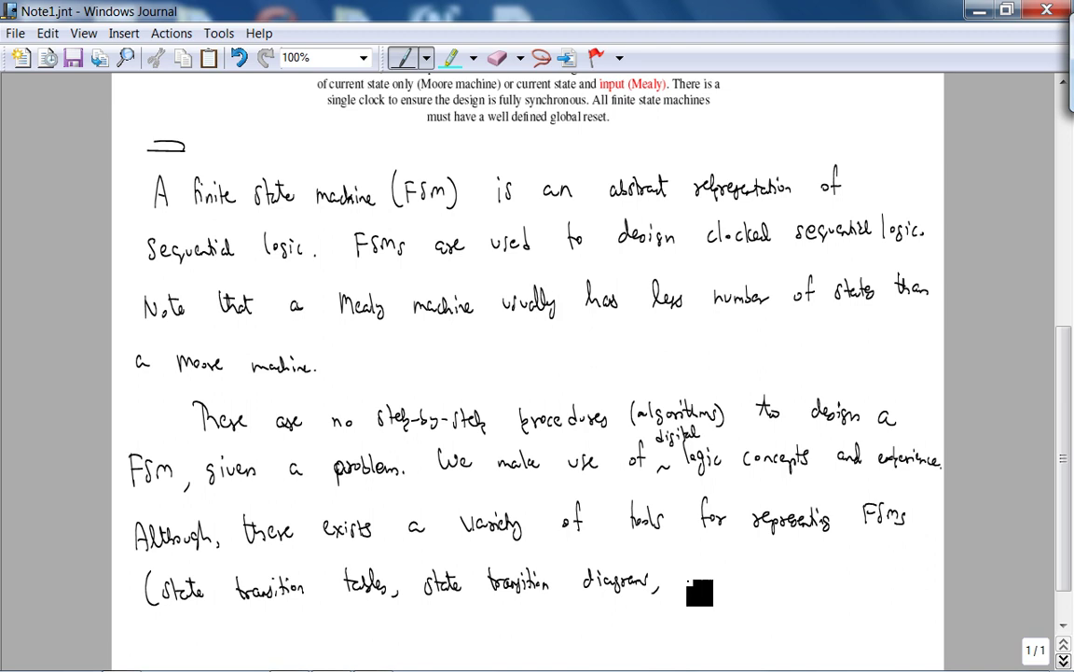
{"action": "left_click", "coordinate": [687, 582]}
{"action": "mouse_move", "coordinate": [681, 593]}
{"action": "left_mouse_down"}
{"action": "mouse_move", "coordinate": [703, 575]}
{"action": "mouse_move", "coordinate": [696, 583]}
{"action": "left_mouse_up"}
{"action": "left_click_drag", "start_coordinate": [699, 583], "coordinate": [798, 583]}
{"action": "left_click_drag", "start_coordinate": [810, 570], "coordinate": [814, 583]}
{"action": "left_click_drag", "start_coordinate": [806, 575], "coordinate": [912, 577]}
{"action": "scroll", "coordinate": [895, 559], "scroll_direction": "down", "scroll_amount": 2}
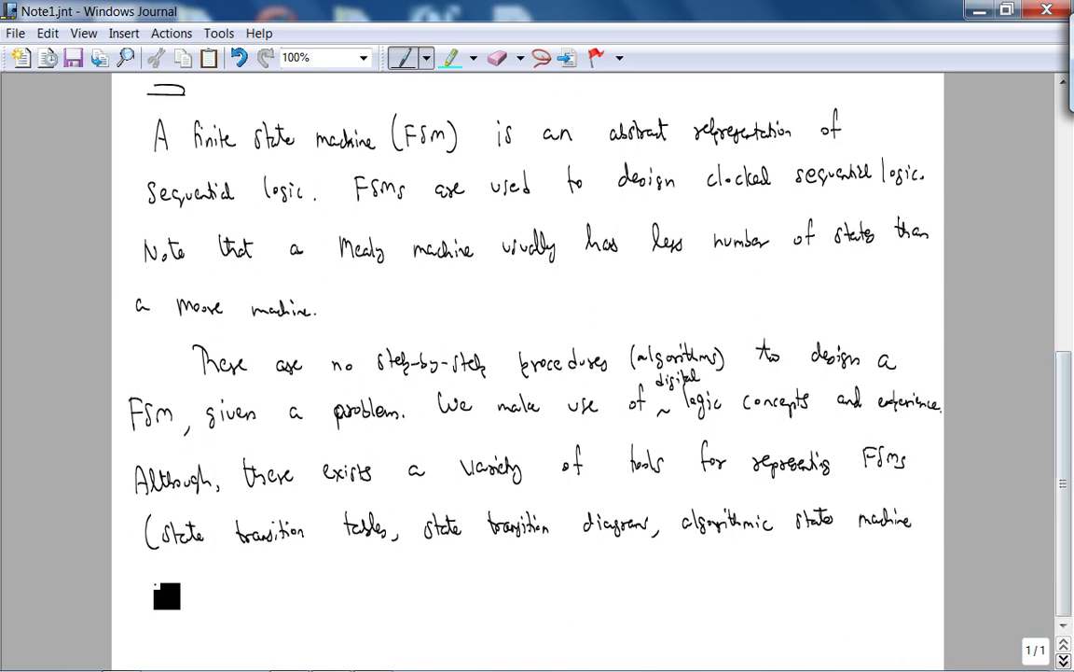
Write '(ASM) etc.), understand that these are not "silver' on the next line.
{"action": "mouse_move", "coordinate": [156, 573]}
{"action": "left_mouse_down"}
{"action": "mouse_move", "coordinate": [151, 597]}
{"action": "mouse_move", "coordinate": [208, 588]}
{"action": "mouse_move", "coordinate": [204, 597]}
{"action": "mouse_move", "coordinate": [277, 598]}
{"action": "left_mouse_up"}
{"action": "left_click", "coordinate": [238, 587]}
{"action": "mouse_move", "coordinate": [286, 588]}
{"action": "left_mouse_down"}
{"action": "mouse_move", "coordinate": [283, 599]}
{"action": "mouse_move", "coordinate": [366, 586]}
{"action": "mouse_move", "coordinate": [411, 595]}
{"action": "mouse_move", "coordinate": [473, 576]}
{"action": "mouse_move", "coordinate": [495, 590]}
{"action": "mouse_move", "coordinate": [555, 586]}
{"action": "left_mouse_up"}
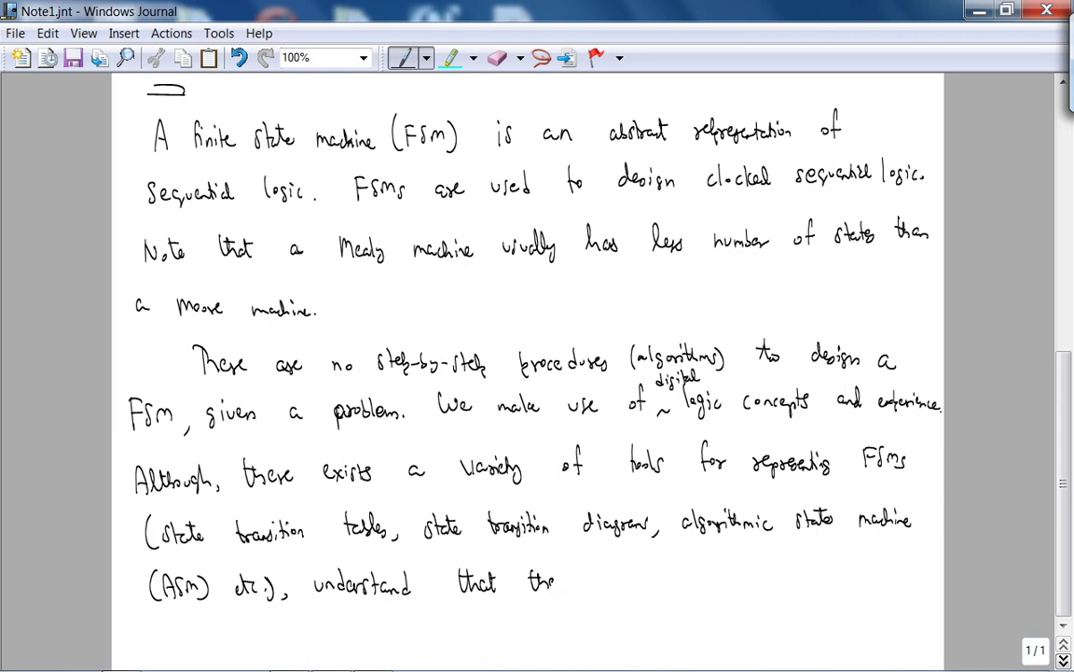
{"action": "mouse_move", "coordinate": [619, 578]}
{"action": "left_mouse_down"}
{"action": "mouse_move", "coordinate": [686, 588]}
{"action": "mouse_move", "coordinate": [735, 569]}
{"action": "left_mouse_up"}
{"action": "left_click_drag", "start_coordinate": [741, 561], "coordinate": [743, 580]}
{"action": "mouse_move", "coordinate": [752, 569]}
{"action": "left_mouse_down"}
{"action": "mouse_move", "coordinate": [753, 579]}
{"action": "mouse_move", "coordinate": [834, 570]}
{"action": "left_mouse_up"}
Finish 'silver-bullets', underline 'state transition diagrams', and scroll to a blank page 2.
{"action": "left_click_drag", "start_coordinate": [842, 563], "coordinate": [842, 579]}
{"action": "mouse_move", "coordinate": [845, 562]}
{"action": "left_mouse_down"}
{"action": "mouse_move", "coordinate": [845, 579]}
{"action": "mouse_move", "coordinate": [856, 571]}
{"action": "left_mouse_up"}
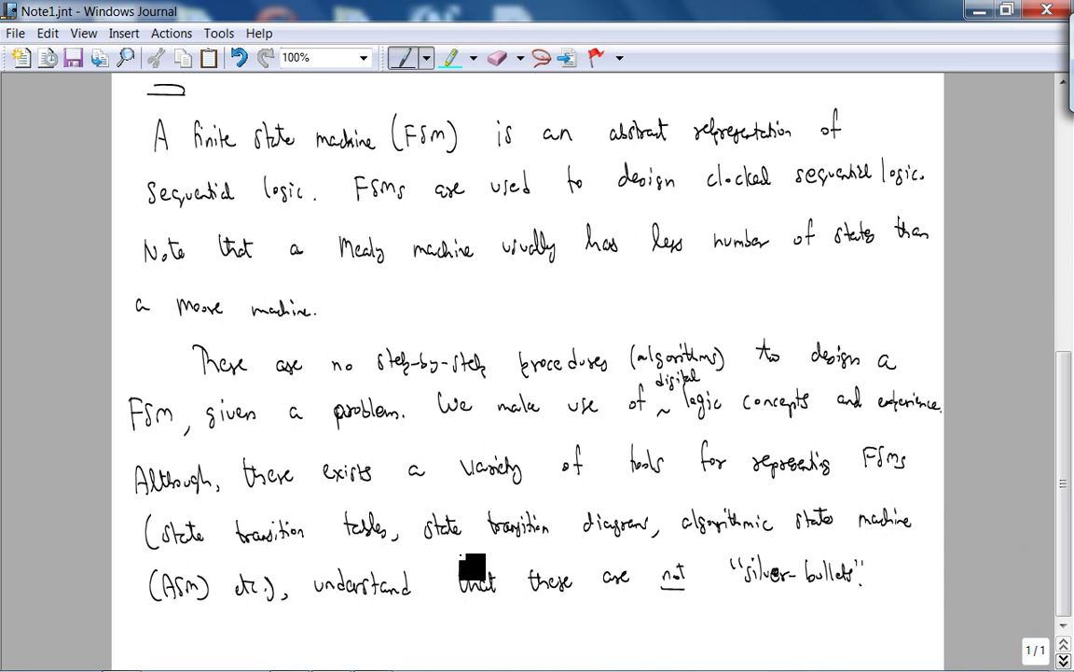
{"action": "left_click_drag", "start_coordinate": [423, 547], "coordinate": [642, 544]}
{"action": "left_click_drag", "start_coordinate": [1063, 483], "coordinate": [1068, 382]}
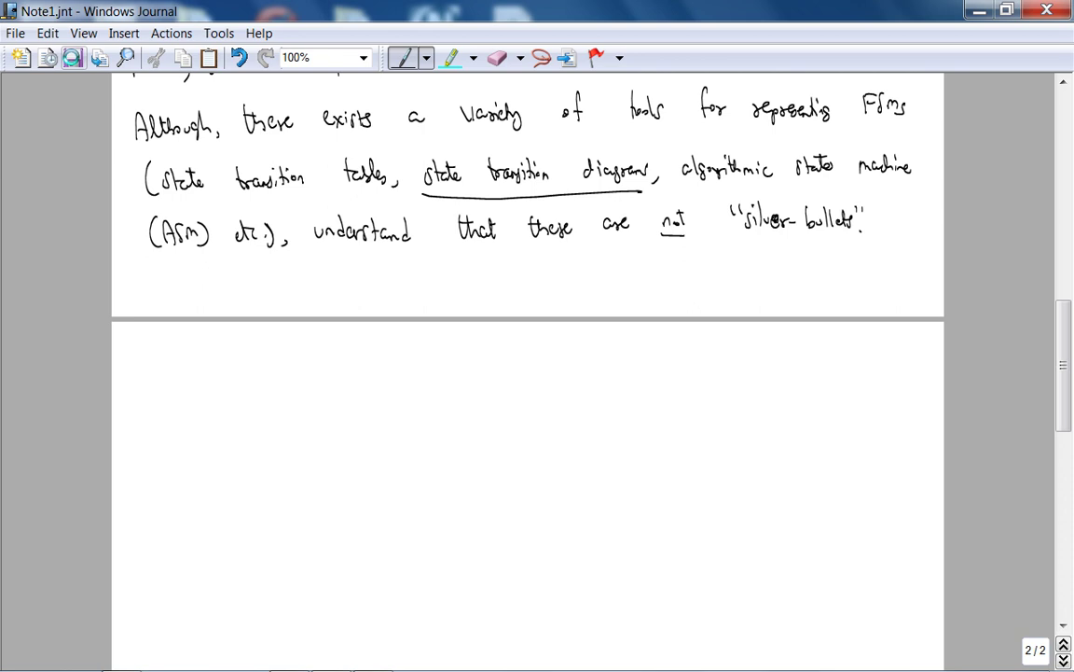
Handwrite 'Ex: Single-pulse generator.' at the top of page 2, underlining 'Ex:'.
{"action": "mouse_move", "coordinate": [151, 356]}
{"action": "left_mouse_down"}
{"action": "mouse_move", "coordinate": [145, 370]}
{"action": "mouse_move", "coordinate": [170, 381]}
{"action": "left_mouse_up"}
{"action": "left_click_drag", "start_coordinate": [170, 372], "coordinate": [160, 382]}
{"action": "left_click_drag", "start_coordinate": [174, 370], "coordinate": [173, 389]}
{"action": "left_click", "coordinate": [211, 372]}
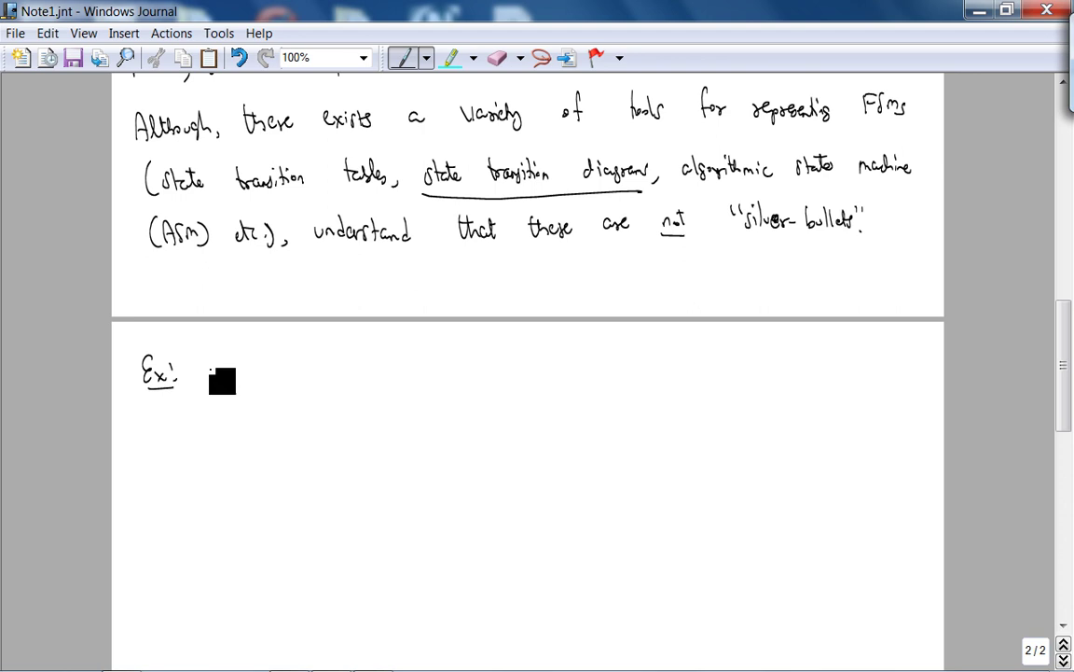
{"action": "mouse_move", "coordinate": [217, 360]}
{"action": "left_mouse_down"}
{"action": "mouse_move", "coordinate": [210, 375]}
{"action": "mouse_move", "coordinate": [224, 375]}
{"action": "left_mouse_up"}
{"action": "left_click_drag", "start_coordinate": [230, 367], "coordinate": [261, 369]}
{"action": "mouse_move", "coordinate": [265, 370]}
{"action": "left_mouse_down"}
{"action": "mouse_move", "coordinate": [279, 383]}
{"action": "mouse_move", "coordinate": [296, 374]}
{"action": "left_mouse_up"}
{"action": "mouse_move", "coordinate": [298, 368]}
{"action": "left_mouse_down"}
{"action": "mouse_move", "coordinate": [329, 381]}
{"action": "mouse_move", "coordinate": [398, 371]}
{"action": "left_mouse_up"}
{"action": "left_click", "coordinate": [404, 371]}
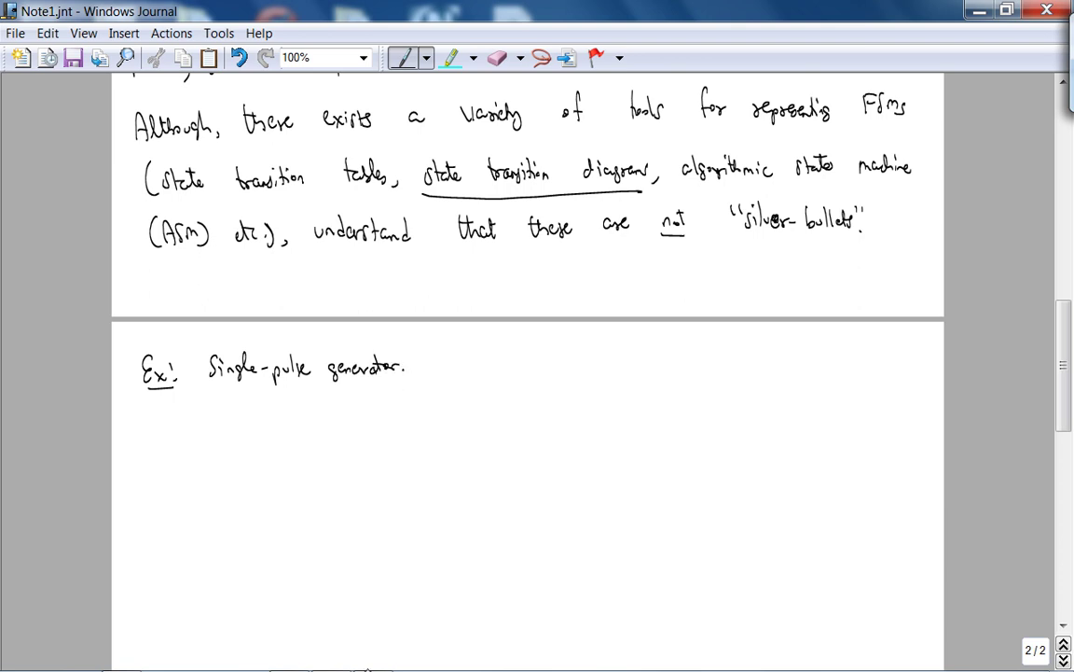
Show the Reference Designs menu on Firefox's Digital Systems Design tab, then return to Journal.
{"action": "left_click", "coordinate": [289, 658]}
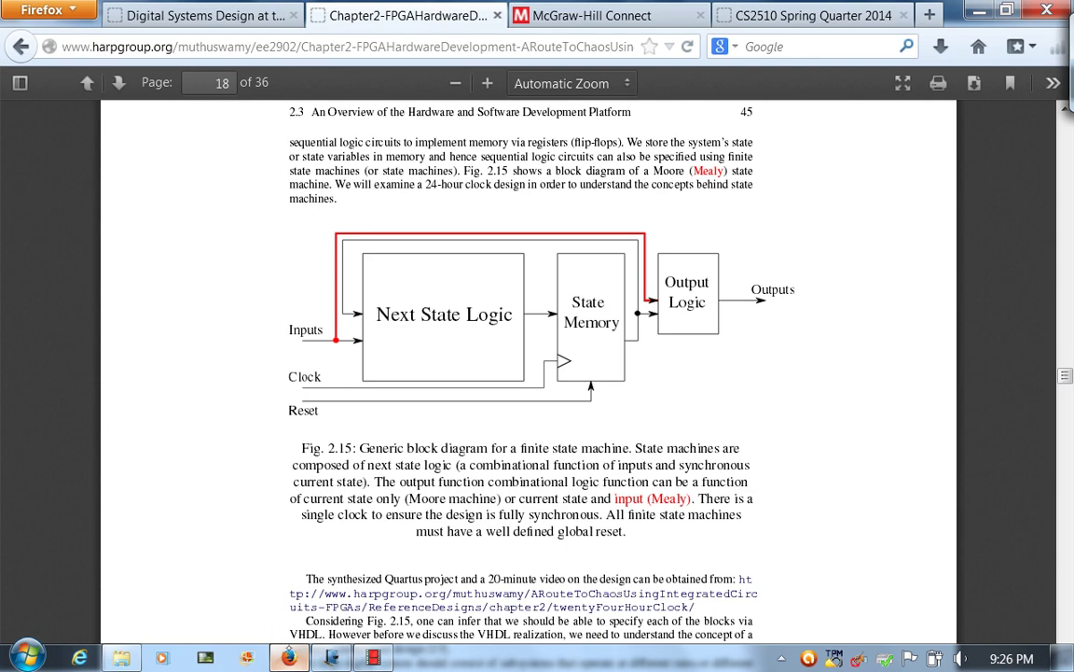
{"action": "left_click", "coordinate": [186, 15]}
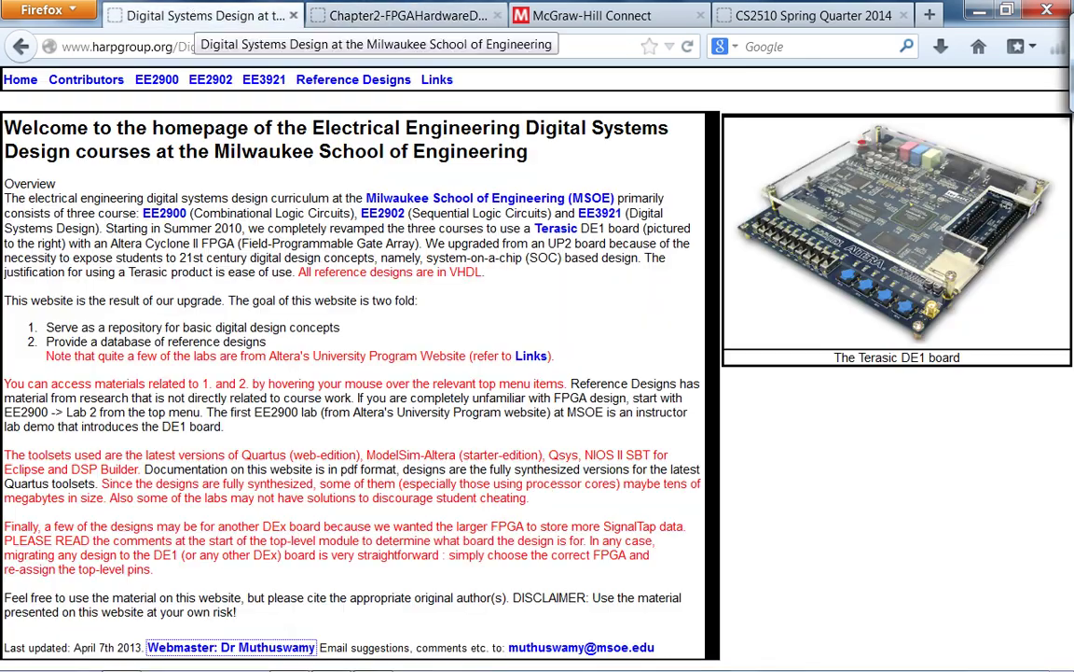
{"action": "mouse_move", "coordinate": [352, 79]}
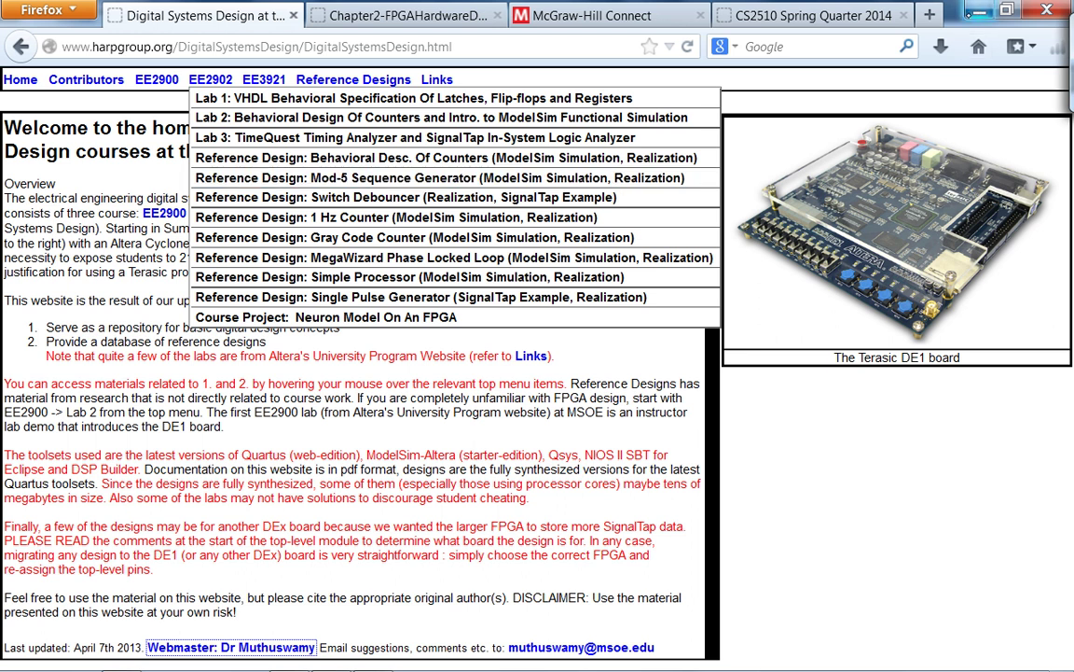
{"action": "key", "text": "alt+Tab"}
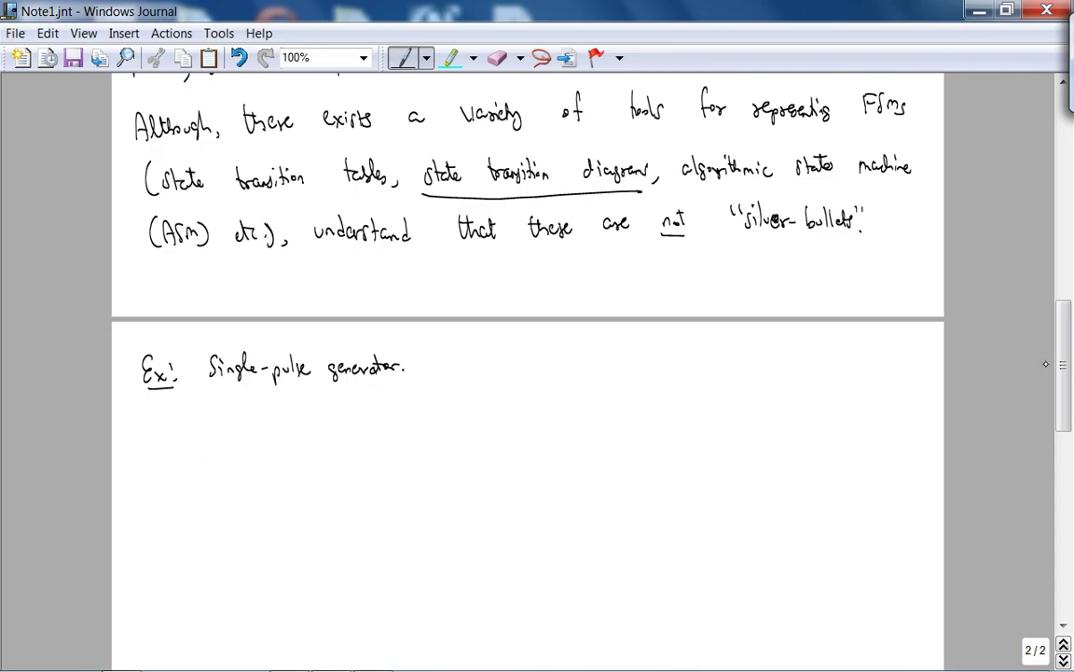
Move the 'Ex: Single-pulse generator' line further down the page.
{"action": "left_click", "coordinate": [541, 57]}
{"action": "mouse_move", "coordinate": [456, 413]}
{"action": "left_mouse_down"}
{"action": "mouse_move", "coordinate": [299, 420]}
{"action": "mouse_move", "coordinate": [366, 343]}
{"action": "mouse_move", "coordinate": [439, 383]}
{"action": "left_mouse_up"}
{"action": "left_click_drag", "start_coordinate": [363, 392], "coordinate": [365, 514]}
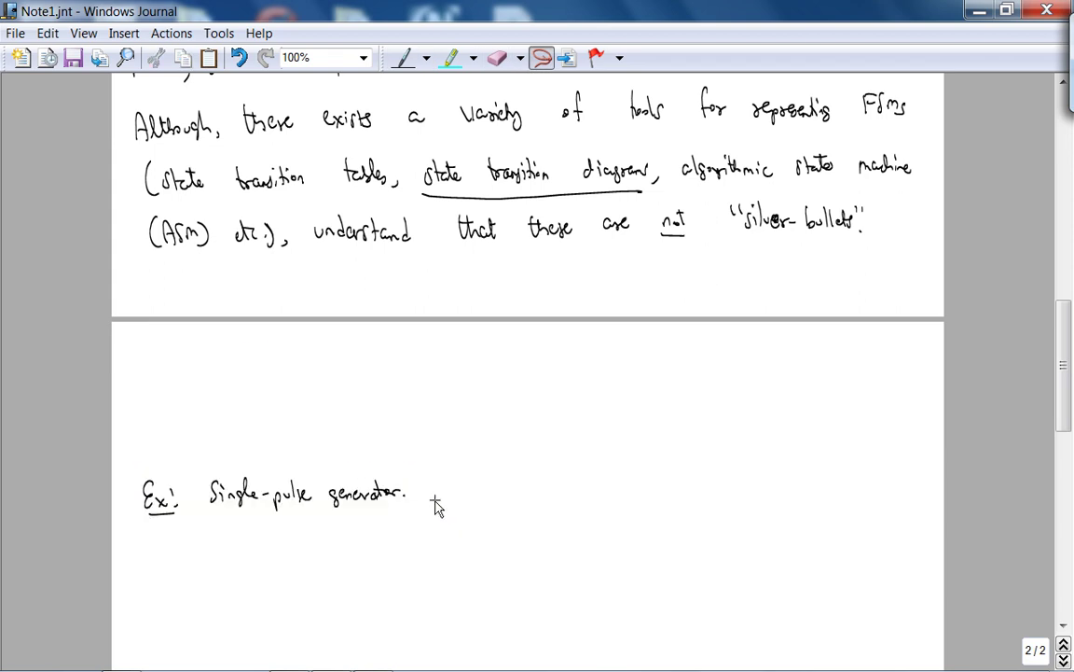
Change the pen colour to red.
{"action": "left_click", "coordinate": [426, 58]}
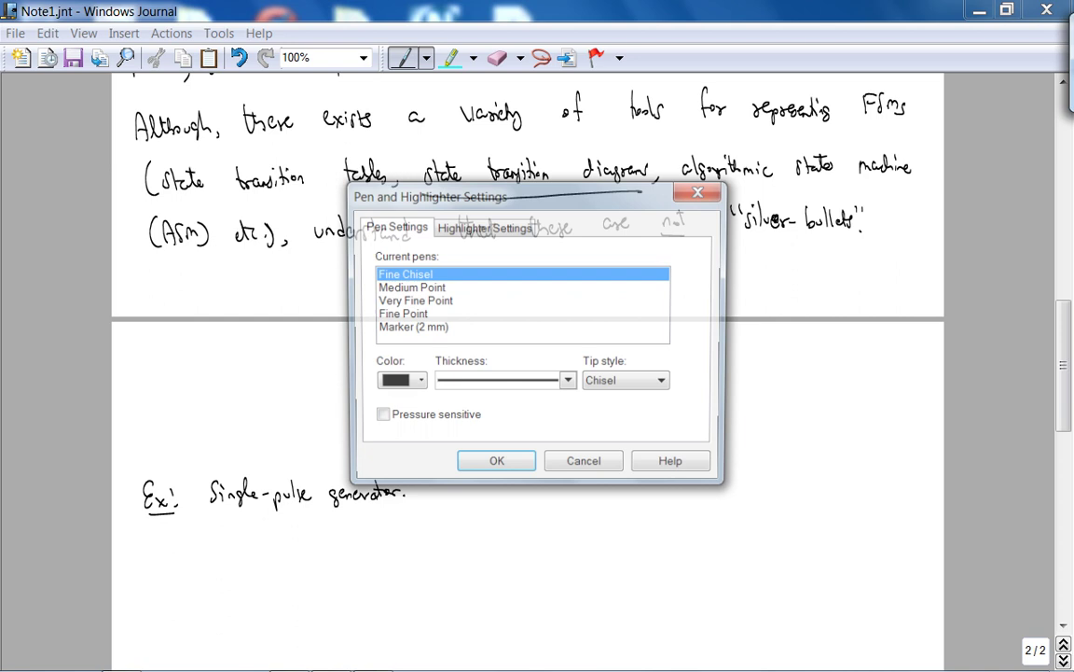
{"action": "left_click", "coordinate": [399, 381]}
{"action": "left_click", "coordinate": [423, 426]}
{"action": "left_click", "coordinate": [470, 463]}
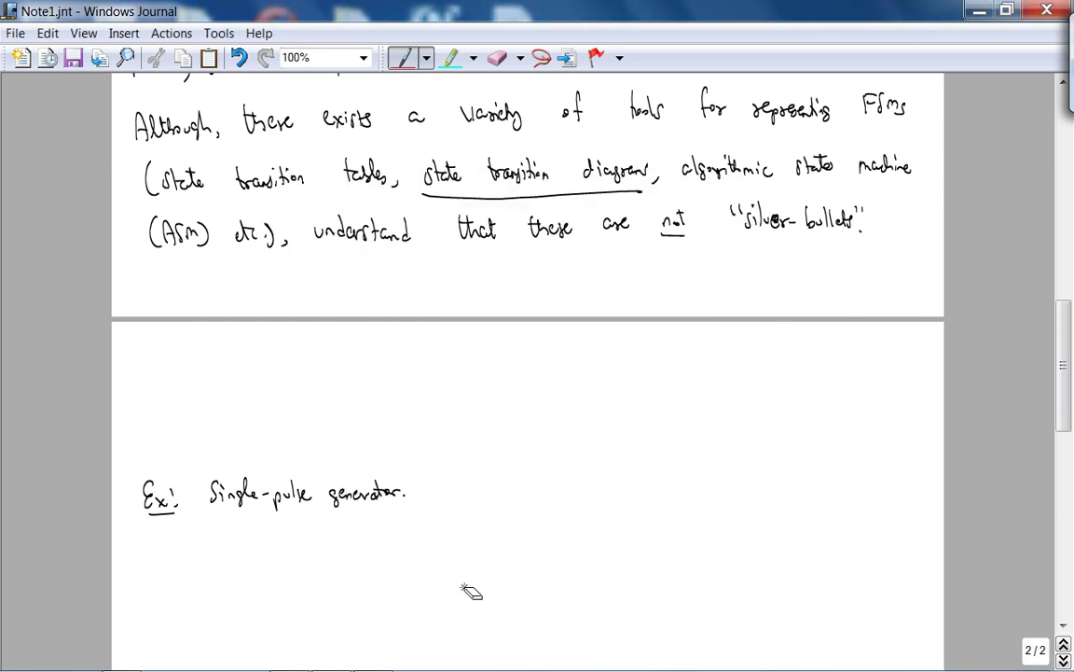
Handwrite the warning 'Do not attempt to debug by "staring at it"'.
{"action": "mouse_move", "coordinate": [155, 353]}
{"action": "left_mouse_down"}
{"action": "mouse_move", "coordinate": [157, 378]}
{"action": "mouse_move", "coordinate": [177, 367]}
{"action": "mouse_move", "coordinate": [238, 382]}
{"action": "mouse_move", "coordinate": [327, 368]}
{"action": "left_mouse_up"}
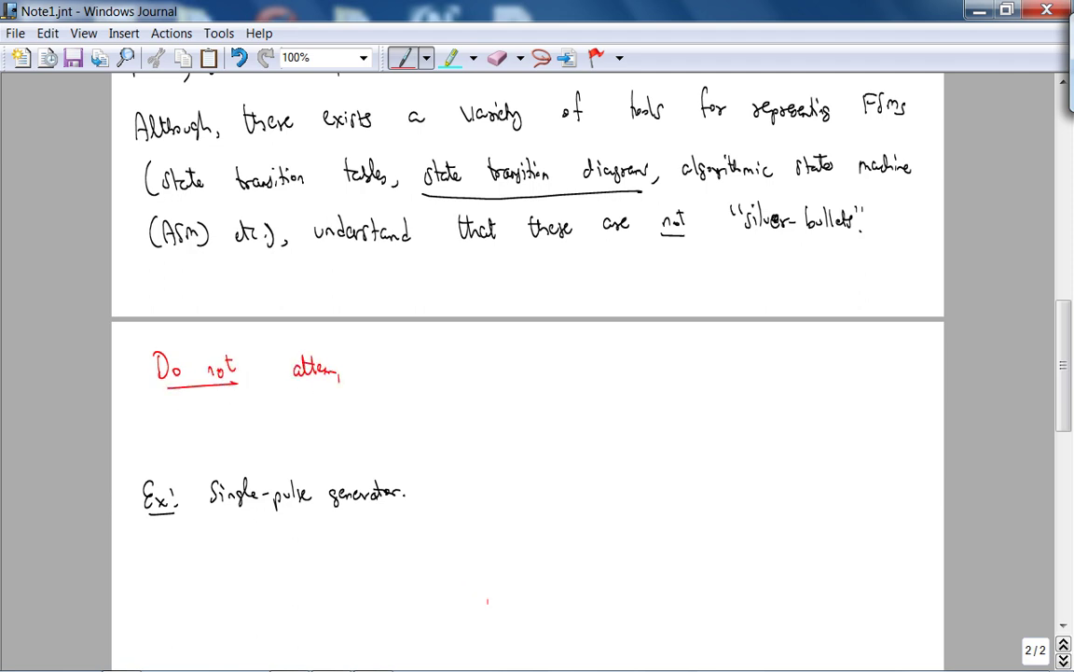
{"action": "mouse_move", "coordinate": [398, 349]}
{"action": "left_mouse_down"}
{"action": "mouse_move", "coordinate": [401, 373]}
{"action": "mouse_move", "coordinate": [407, 359]}
{"action": "left_mouse_up"}
{"action": "mouse_move", "coordinate": [410, 364]}
{"action": "left_mouse_down"}
{"action": "mouse_move", "coordinate": [472, 356]}
{"action": "mouse_move", "coordinate": [500, 381]}
{"action": "left_mouse_up"}
{"action": "mouse_move", "coordinate": [549, 349]}
{"action": "left_mouse_down"}
{"action": "mouse_move", "coordinate": [548, 371]}
{"action": "mouse_move", "coordinate": [554, 358]}
{"action": "left_mouse_up"}
{"action": "left_click_drag", "start_coordinate": [556, 349], "coordinate": [570, 370]}
{"action": "mouse_move", "coordinate": [604, 360]}
{"action": "left_mouse_down"}
{"action": "mouse_move", "coordinate": [648, 362]}
{"action": "mouse_move", "coordinate": [687, 347]}
{"action": "mouse_move", "coordinate": [706, 376]}
{"action": "left_mouse_up"}
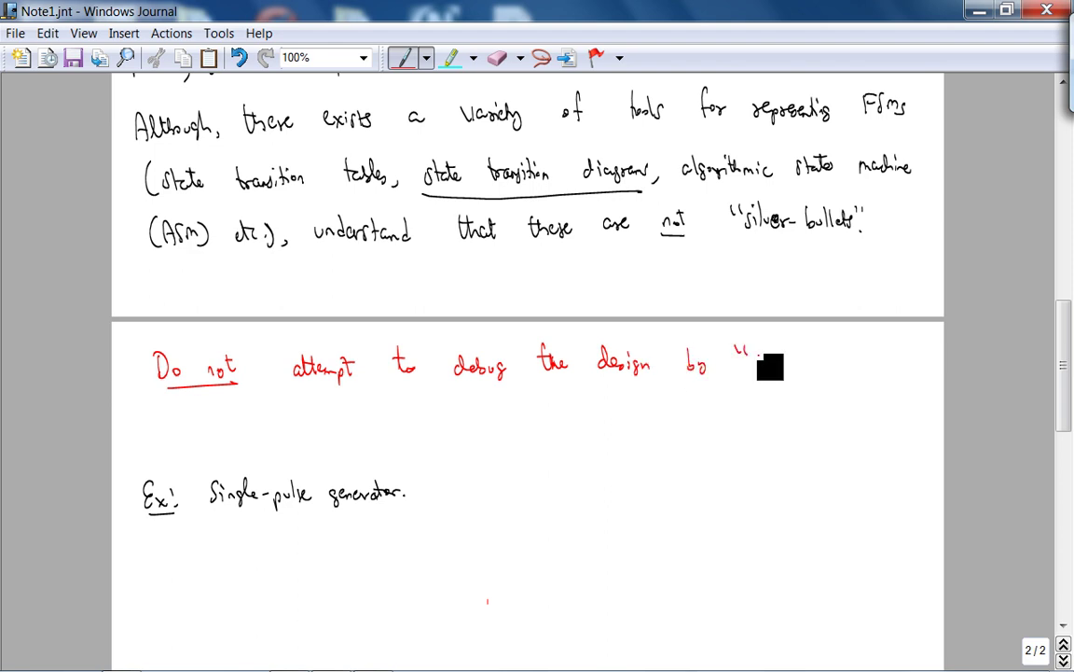
{"action": "left_click_drag", "start_coordinate": [763, 352], "coordinate": [757, 366]}
{"action": "mouse_move", "coordinate": [771, 349]}
{"action": "left_mouse_down"}
{"action": "mouse_move", "coordinate": [770, 366]}
{"action": "mouse_move", "coordinate": [826, 374]}
{"action": "mouse_move", "coordinate": [869, 363]}
{"action": "left_mouse_up"}
{"action": "mouse_move", "coordinate": [875, 345]}
{"action": "left_mouse_down"}
{"action": "mouse_move", "coordinate": [880, 365]}
{"action": "mouse_move", "coordinate": [891, 356]}
{"action": "mouse_move", "coordinate": [896, 366]}
{"action": "left_mouse_up"}
{"action": "left_click_drag", "start_coordinate": [142, 415], "coordinate": [245, 431]}
Write 'You must use functional simulation (Modelsim) or in-system debugging (SignalTap).'.
{"action": "mouse_move", "coordinate": [248, 415]}
{"action": "left_mouse_down"}
{"action": "mouse_move", "coordinate": [250, 431]}
{"action": "mouse_move", "coordinate": [331, 419]}
{"action": "left_mouse_up"}
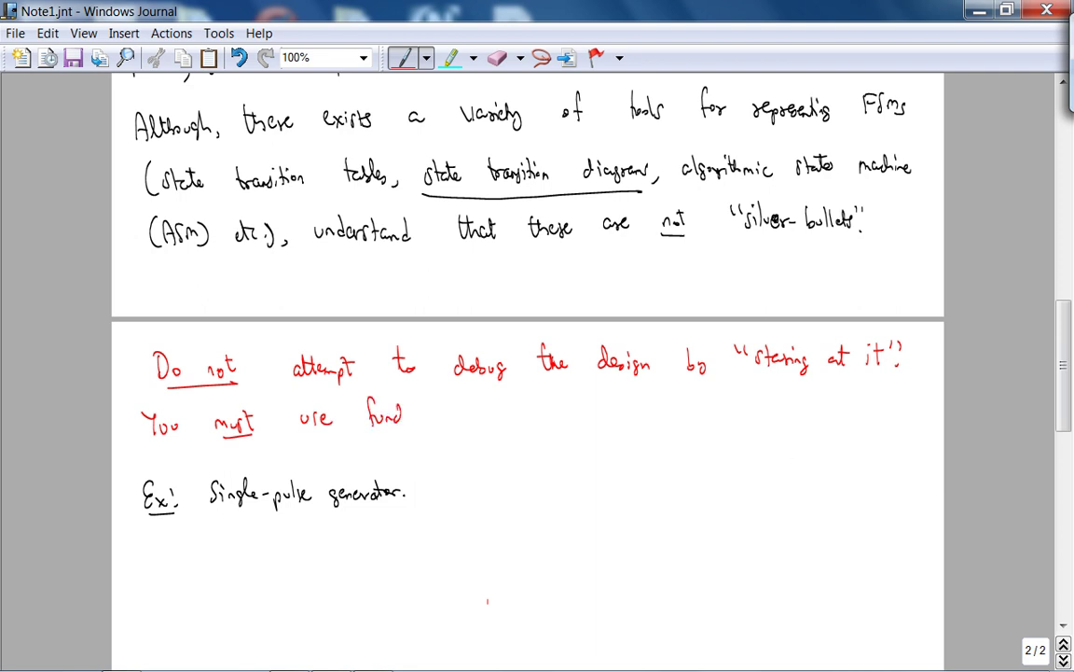
{"action": "mouse_move", "coordinate": [427, 417]}
{"action": "left_mouse_down"}
{"action": "mouse_move", "coordinate": [480, 419]}
{"action": "mouse_move", "coordinate": [670, 407]}
{"action": "mouse_move", "coordinate": [827, 423]}
{"action": "left_mouse_up"}
{"action": "mouse_move", "coordinate": [694, 442]}
{"action": "left_mouse_down"}
{"action": "mouse_move", "coordinate": [692, 461]}
{"action": "mouse_move", "coordinate": [709, 459]}
{"action": "left_mouse_up"}
{"action": "mouse_move", "coordinate": [713, 448]}
{"action": "left_mouse_down"}
{"action": "mouse_move", "coordinate": [716, 465]}
{"action": "mouse_move", "coordinate": [766, 462]}
{"action": "left_mouse_up"}
{"action": "left_click_drag", "start_coordinate": [768, 442], "coordinate": [773, 460]}
{"action": "left_click", "coordinate": [836, 423]}
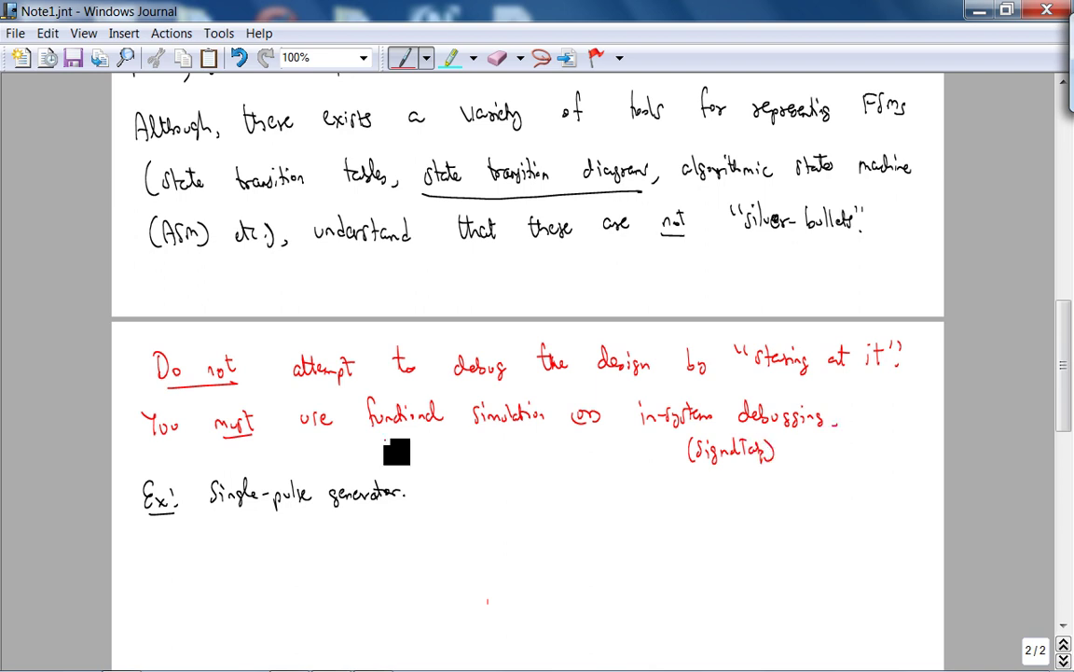
{"action": "left_click_drag", "start_coordinate": [388, 457], "coordinate": [404, 449]}
{"action": "left_click_drag", "start_coordinate": [407, 450], "coordinate": [419, 455]}
{"action": "left_click_drag", "start_coordinate": [423, 449], "coordinate": [463, 455]}
{"action": "left_click_drag", "start_coordinate": [474, 440], "coordinate": [478, 461]}
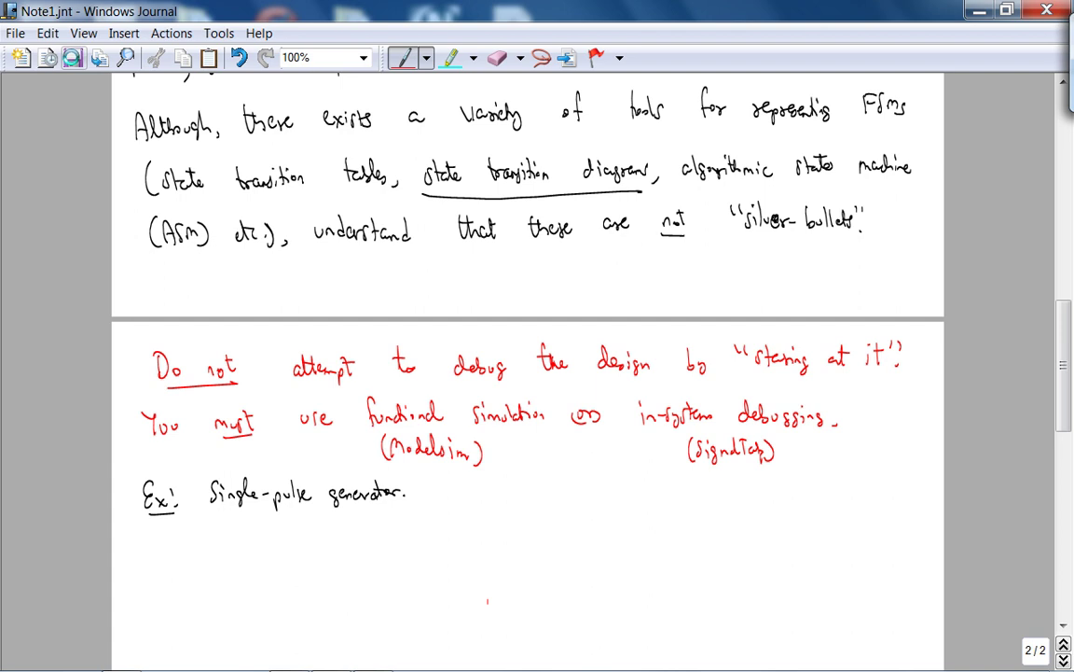
Lasso the example line and drop it lower on the page.
{"action": "left_click", "coordinate": [541, 57]}
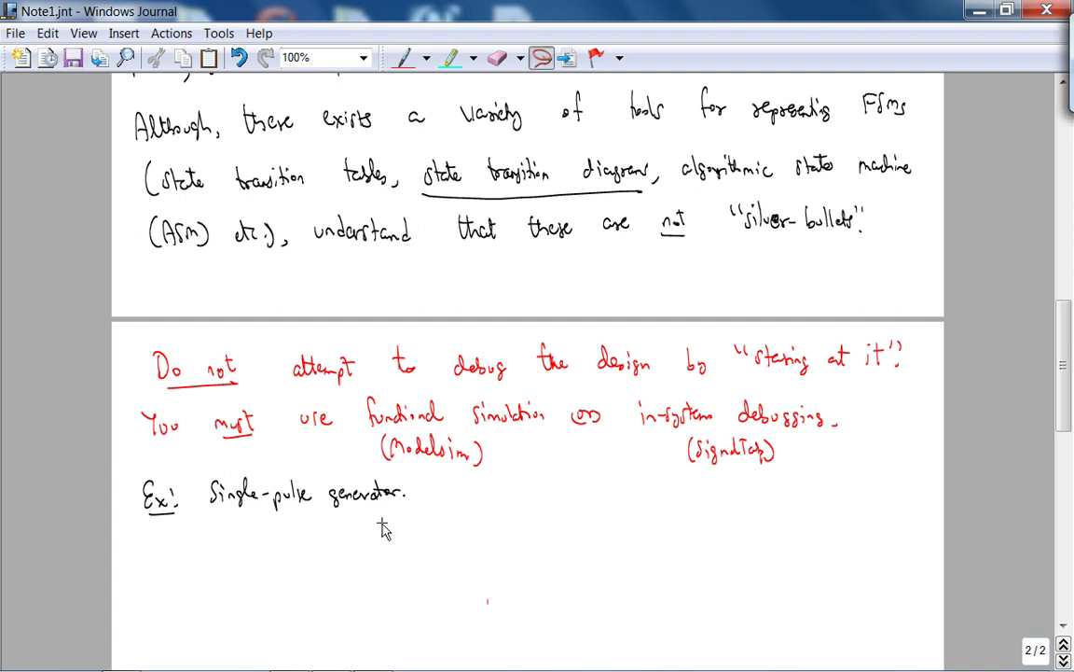
{"action": "mouse_move", "coordinate": [352, 539]}
{"action": "left_mouse_down"}
{"action": "mouse_move", "coordinate": [354, 551]}
{"action": "mouse_move", "coordinate": [378, 531]}
{"action": "mouse_move", "coordinate": [390, 557]}
{"action": "left_mouse_up"}
{"action": "left_click", "coordinate": [401, 548]}
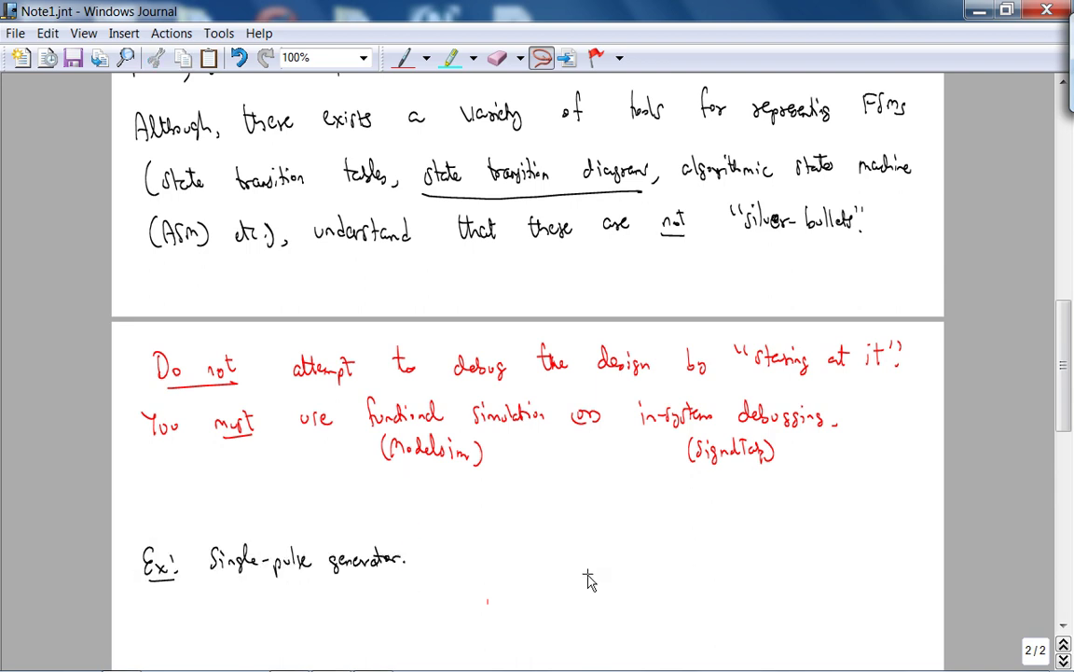
{"action": "left_click", "coordinate": [496, 58]}
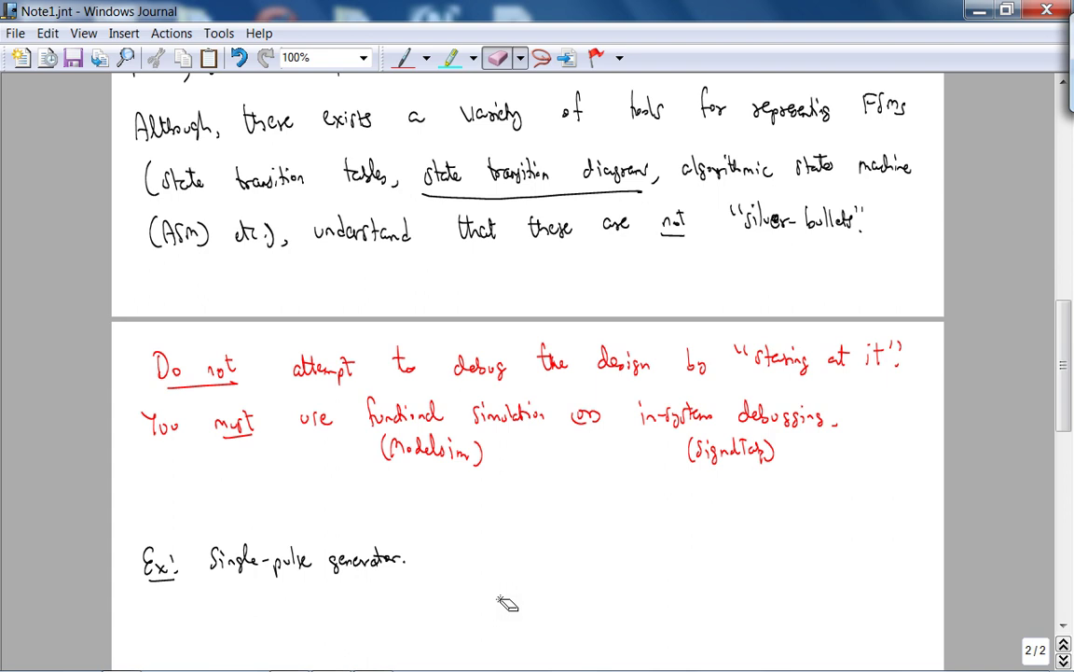
Number the warning 1) and write rule 2) 'Always have a well-defined reset State.'.
{"action": "left_click", "coordinate": [403, 58]}
{"action": "left_click_drag", "start_coordinate": [122, 358], "coordinate": [121, 381]}
{"action": "left_click_drag", "start_coordinate": [129, 357], "coordinate": [131, 381]}
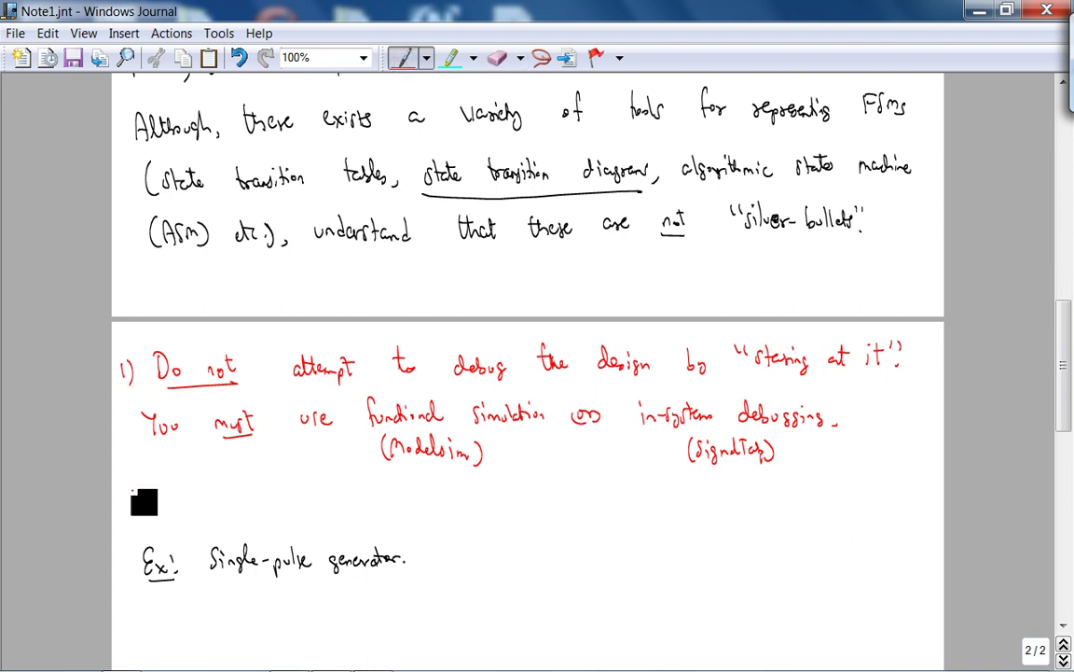
{"action": "mouse_move", "coordinate": [131, 493]}
{"action": "left_mouse_down"}
{"action": "mouse_move", "coordinate": [143, 510]}
{"action": "mouse_move", "coordinate": [189, 507]}
{"action": "left_mouse_up"}
{"action": "left_click_drag", "start_coordinate": [177, 501], "coordinate": [329, 501]}
{"action": "mouse_move", "coordinate": [422, 491]}
{"action": "left_mouse_down"}
{"action": "mouse_move", "coordinate": [451, 483]}
{"action": "mouse_move", "coordinate": [473, 502]}
{"action": "left_mouse_up"}
{"action": "mouse_move", "coordinate": [476, 497]}
{"action": "left_mouse_down"}
{"action": "mouse_move", "coordinate": [550, 485]}
{"action": "mouse_move", "coordinate": [582, 498]}
{"action": "left_mouse_up"}
{"action": "mouse_move", "coordinate": [586, 494]}
{"action": "left_mouse_down"}
{"action": "mouse_move", "coordinate": [623, 488]}
{"action": "mouse_move", "coordinate": [656, 504]}
{"action": "left_mouse_up"}
{"action": "mouse_move", "coordinate": [670, 485]}
{"action": "left_mouse_down"}
{"action": "mouse_move", "coordinate": [672, 504]}
{"action": "mouse_move", "coordinate": [695, 486]}
{"action": "left_mouse_up"}
{"action": "left_click_drag", "start_coordinate": [693, 496], "coordinate": [700, 500]}
{"action": "left_click_drag", "start_coordinate": [705, 500], "coordinate": [706, 501]}
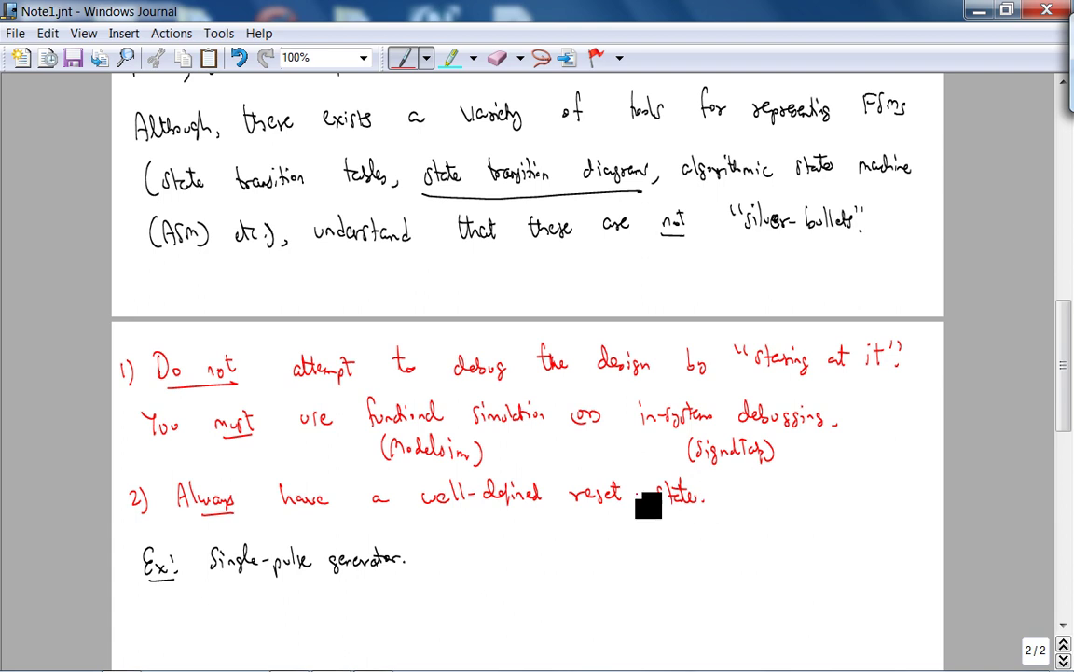
Lasso the example line and move it lower on the page.
{"action": "left_click", "coordinate": [541, 58]}
{"action": "mouse_move", "coordinate": [427, 591]}
{"action": "left_mouse_down"}
{"action": "mouse_move", "coordinate": [149, 604]}
{"action": "mouse_move", "coordinate": [132, 566]}
{"action": "mouse_move", "coordinate": [375, 536]}
{"action": "left_mouse_up"}
{"action": "scroll", "coordinate": [373, 537], "scroll_direction": "down", "scroll_amount": 5}
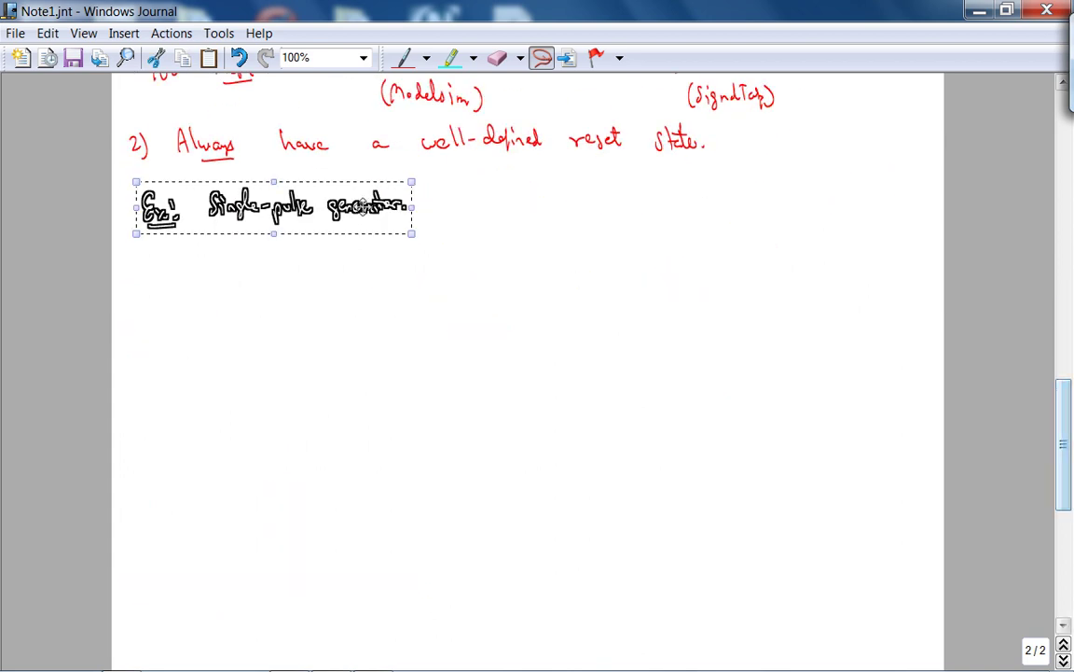
{"action": "mouse_move", "coordinate": [362, 206]}
{"action": "left_mouse_down"}
{"action": "mouse_move", "coordinate": [348, 544]}
{"action": "mouse_move", "coordinate": [379, 516]}
{"action": "left_mouse_up"}
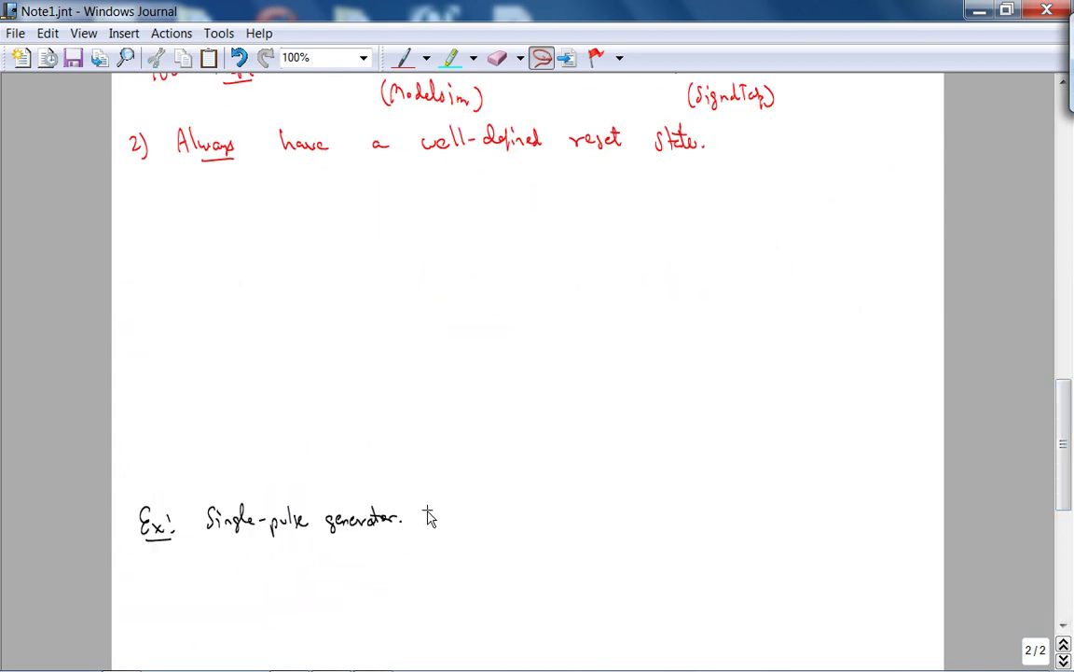
Finish rule 2) with the example of properly resetting a counter's internal register.
{"action": "left_click", "coordinate": [403, 58]}
{"action": "left_click_drag", "start_coordinate": [1061, 447], "coordinate": [1062, 367]}
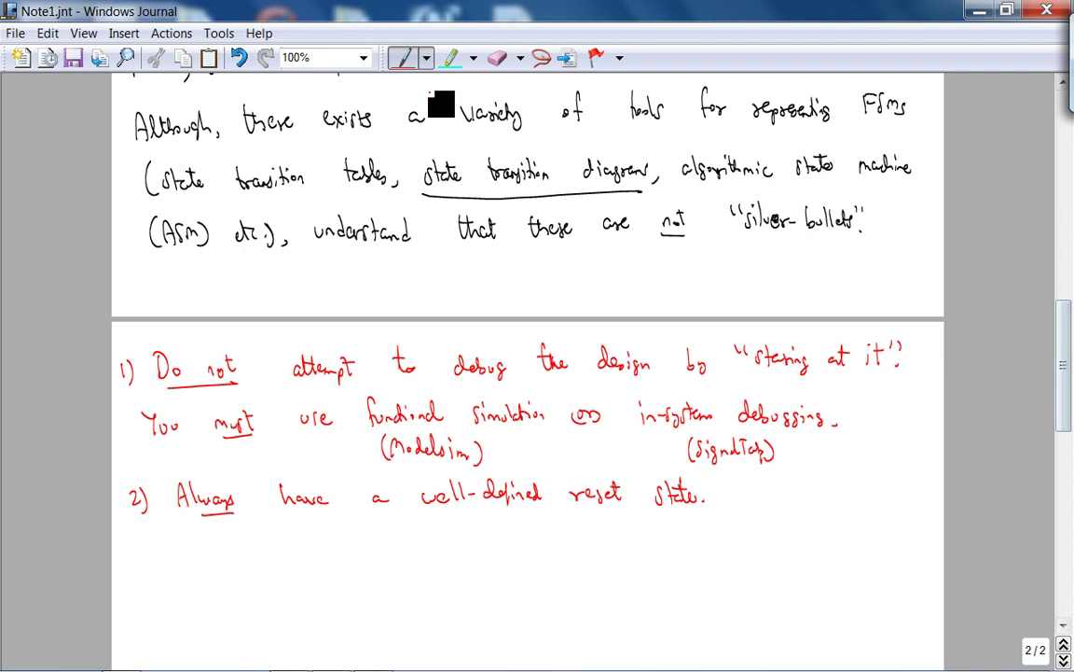
{"action": "mouse_move", "coordinate": [743, 483]}
{"action": "left_mouse_down"}
{"action": "mouse_move", "coordinate": [739, 496]}
{"action": "mouse_move", "coordinate": [886, 487]}
{"action": "left_mouse_up"}
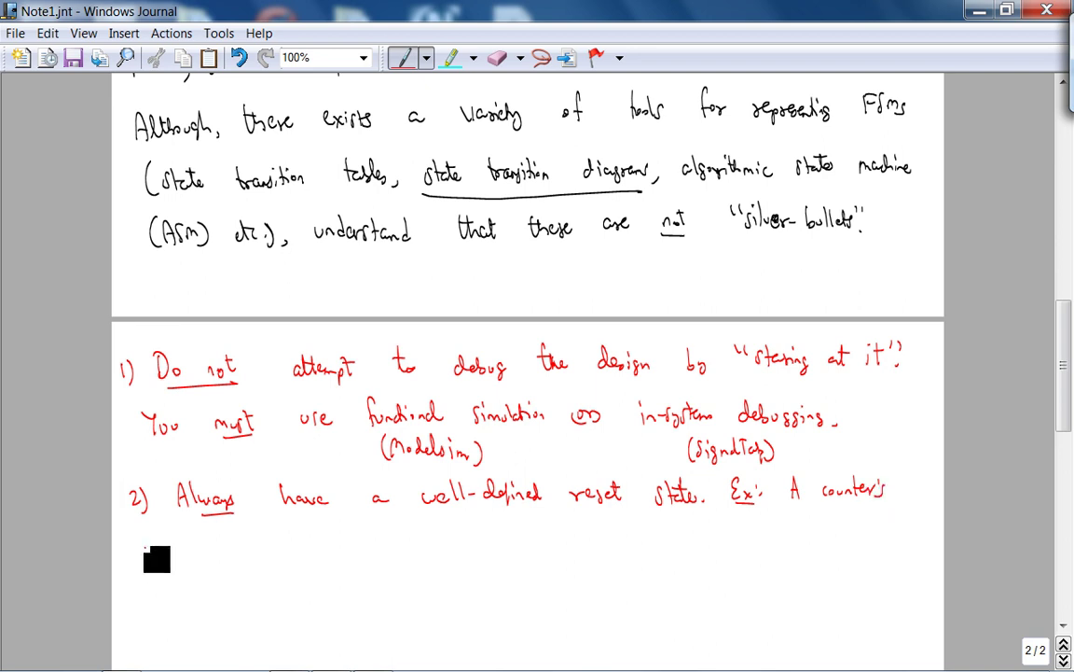
{"action": "mouse_move", "coordinate": [144, 548]}
{"action": "left_mouse_down"}
{"action": "mouse_move", "coordinate": [146, 560]}
{"action": "mouse_move", "coordinate": [175, 554]}
{"action": "left_mouse_up"}
{"action": "mouse_move", "coordinate": [252, 552]}
{"action": "left_mouse_down"}
{"action": "mouse_move", "coordinate": [263, 543]}
{"action": "mouse_move", "coordinate": [493, 545]}
{"action": "left_mouse_up"}
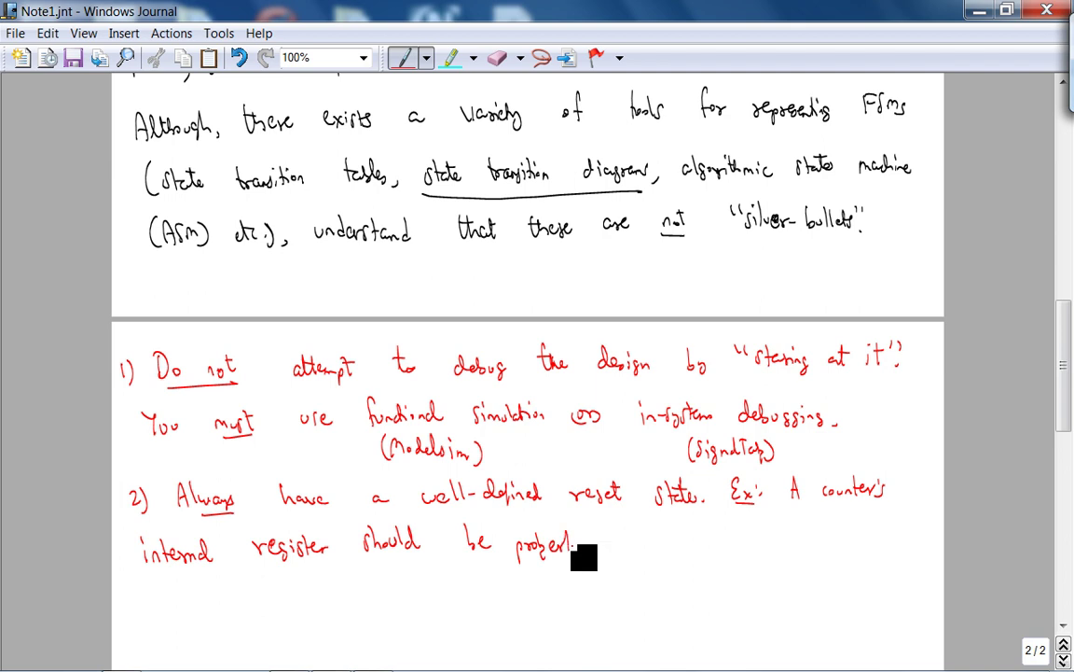
{"action": "mouse_move", "coordinate": [578, 543]}
{"action": "left_mouse_down"}
{"action": "mouse_move", "coordinate": [634, 548]}
{"action": "mouse_move", "coordinate": [649, 534]}
{"action": "mouse_move", "coordinate": [661, 559]}
{"action": "mouse_move", "coordinate": [677, 544]}
{"action": "mouse_move", "coordinate": [747, 549]}
{"action": "left_mouse_up"}
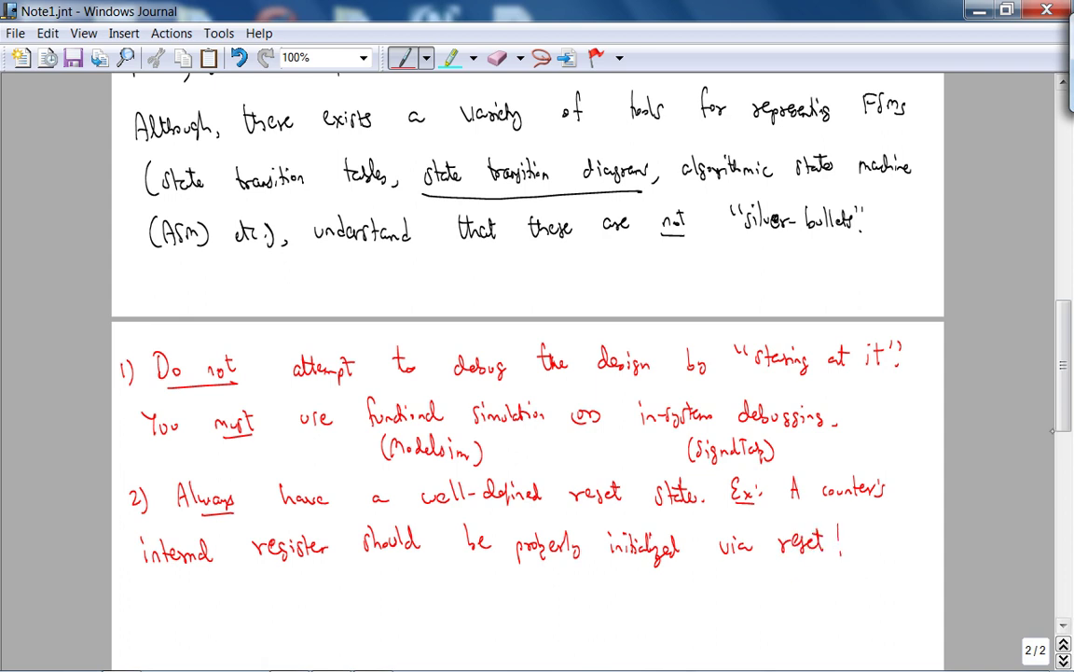
{"action": "scroll", "coordinate": [527, 373], "scroll_direction": "down", "scroll_amount": 5}
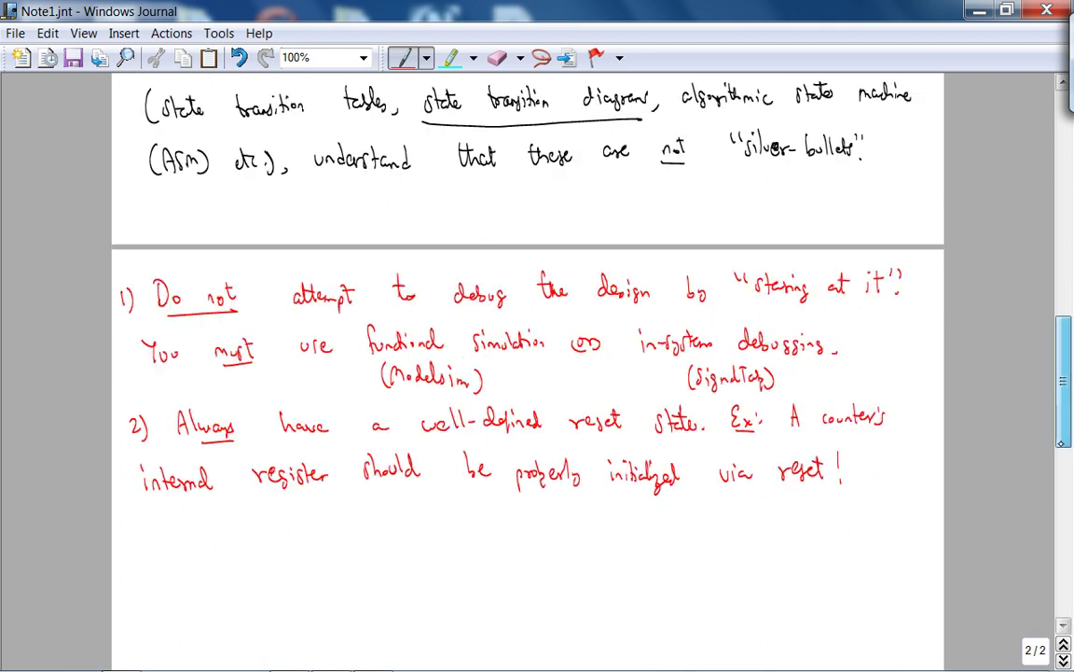
Change the pen colour back to black.
{"action": "left_click", "coordinate": [425, 58]}
{"action": "left_click", "coordinate": [444, 180]}
{"action": "left_click", "coordinate": [397, 383]}
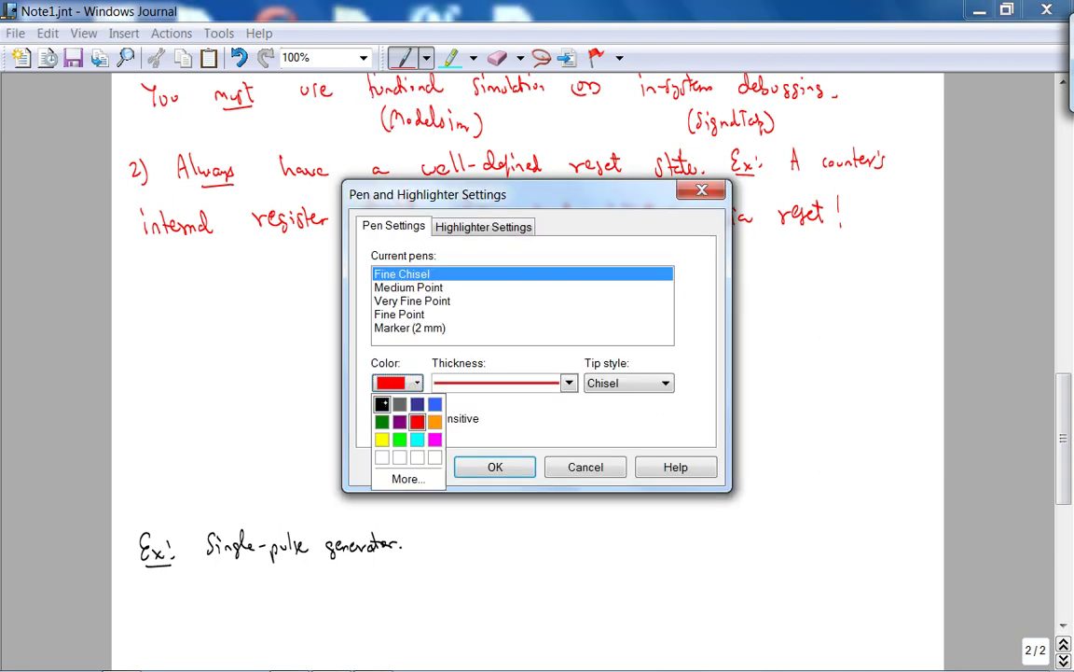
{"action": "left_click", "coordinate": [381, 403]}
{"action": "left_click", "coordinate": [487, 469]}
Write the new item heading '3) Sequential logic'.
{"action": "mouse_move", "coordinate": [137, 293]}
{"action": "left_mouse_down"}
{"action": "mouse_move", "coordinate": [139, 316]}
{"action": "mouse_move", "coordinate": [153, 316]}
{"action": "left_mouse_up"}
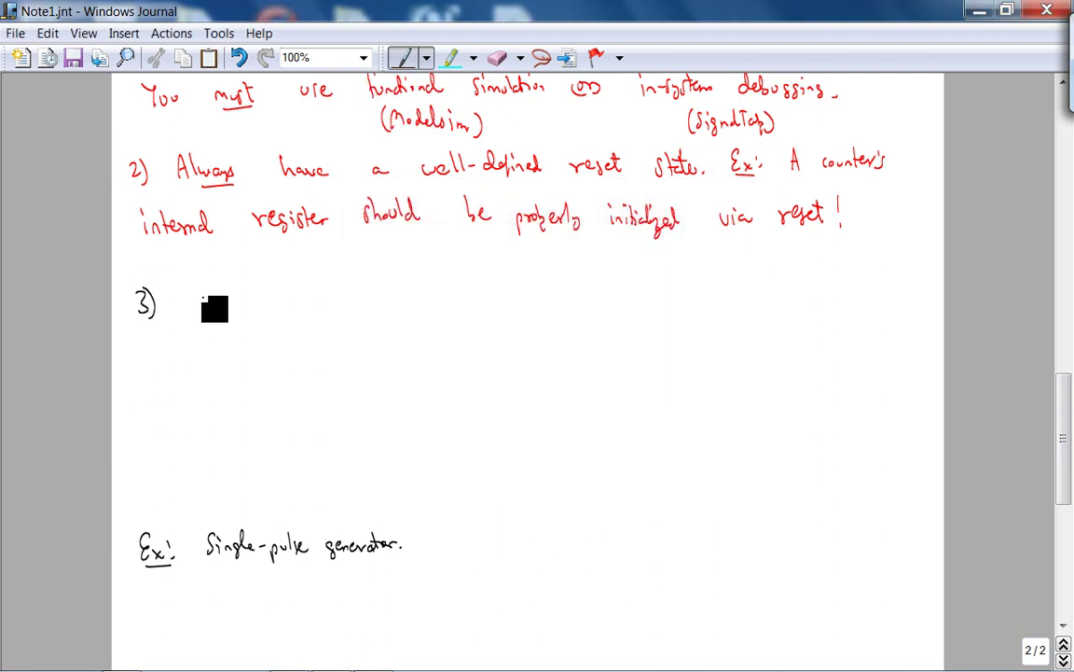
{"action": "mouse_move", "coordinate": [199, 284]}
{"action": "left_mouse_down"}
{"action": "mouse_move", "coordinate": [198, 310]}
{"action": "mouse_move", "coordinate": [328, 304]}
{"action": "left_mouse_up"}
{"action": "left_click_drag", "start_coordinate": [344, 293], "coordinate": [354, 313]}
{"action": "left_click_drag", "start_coordinate": [366, 291], "coordinate": [366, 301]}
{"action": "mouse_move", "coordinate": [374, 291]}
{"action": "left_mouse_down"}
{"action": "mouse_move", "coordinate": [373, 301]}
{"action": "mouse_move", "coordinate": [415, 304]}
{"action": "left_mouse_up"}
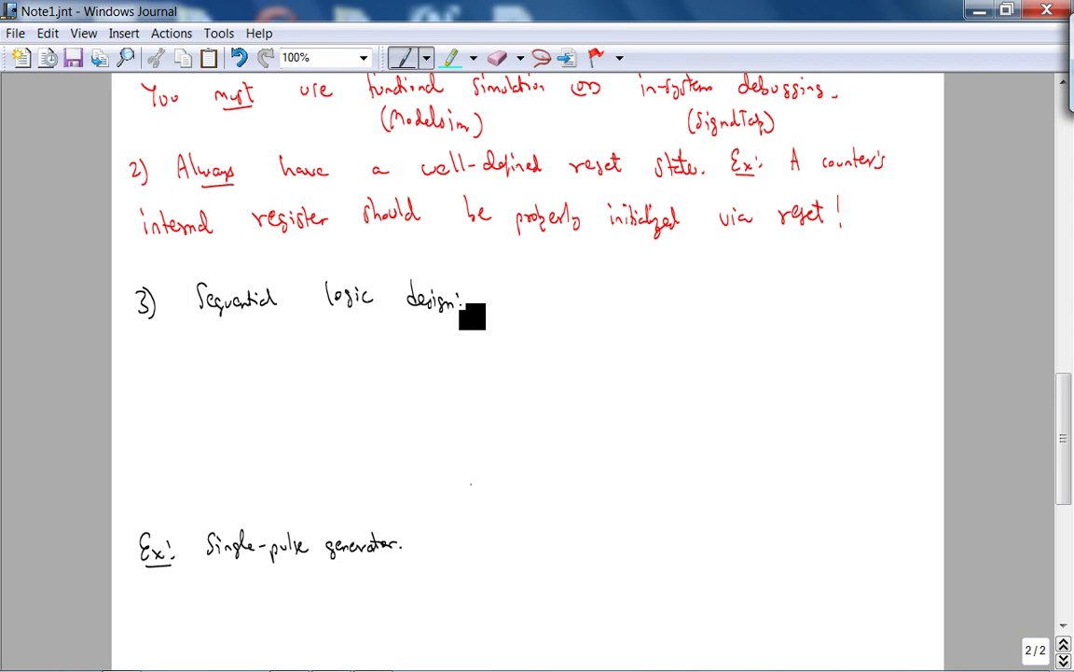
Draw an 'FSM (control)' box with a double-headed arrow leading right.
{"action": "mouse_move", "coordinate": [319, 379]}
{"action": "left_mouse_down"}
{"action": "mouse_move", "coordinate": [319, 456]}
{"action": "mouse_move", "coordinate": [496, 448]}
{"action": "left_mouse_up"}
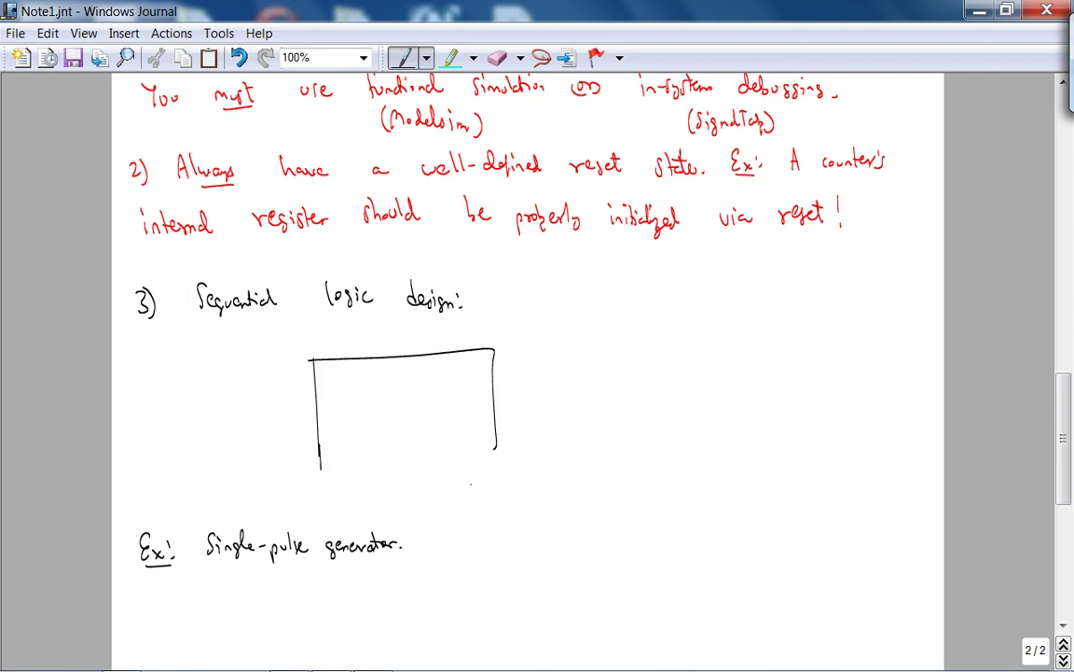
{"action": "left_click_drag", "start_coordinate": [320, 468], "coordinate": [500, 459]}
{"action": "left_click_drag", "start_coordinate": [356, 383], "coordinate": [345, 407]}
{"action": "mouse_move", "coordinate": [345, 395]}
{"action": "left_mouse_down"}
{"action": "mouse_move", "coordinate": [403, 403]}
{"action": "mouse_move", "coordinate": [374, 447]}
{"action": "mouse_move", "coordinate": [422, 436]}
{"action": "mouse_move", "coordinate": [443, 449]}
{"action": "mouse_move", "coordinate": [416, 432]}
{"action": "left_mouse_up"}
{"action": "left_click_drag", "start_coordinate": [422, 419], "coordinate": [425, 442]}
{"action": "left_click_drag", "start_coordinate": [438, 422], "coordinate": [446, 446]}
{"action": "left_click_drag", "start_coordinate": [580, 390], "coordinate": [494, 397]}
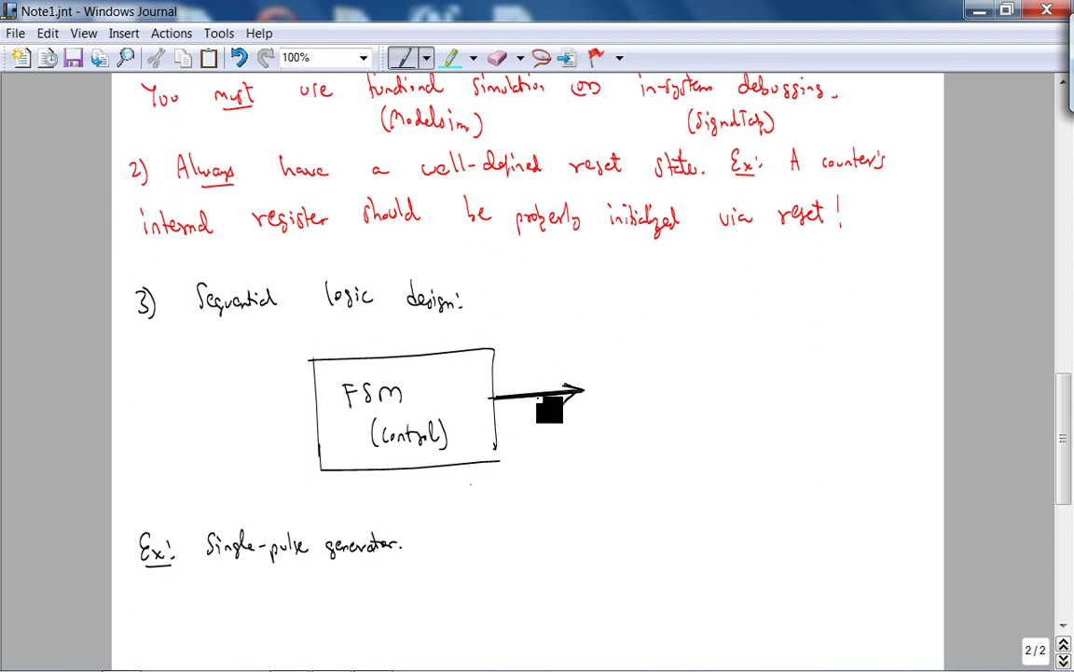
{"action": "left_click_drag", "start_coordinate": [505, 387], "coordinate": [506, 404]}
Draw a 'Datapath' box with curves branching out from it.
{"action": "mouse_move", "coordinate": [592, 345]}
{"action": "left_mouse_down"}
{"action": "mouse_move", "coordinate": [587, 457]}
{"action": "mouse_move", "coordinate": [731, 344]}
{"action": "mouse_move", "coordinate": [744, 446]}
{"action": "left_mouse_up"}
{"action": "left_click_drag", "start_coordinate": [586, 454], "coordinate": [744, 450]}
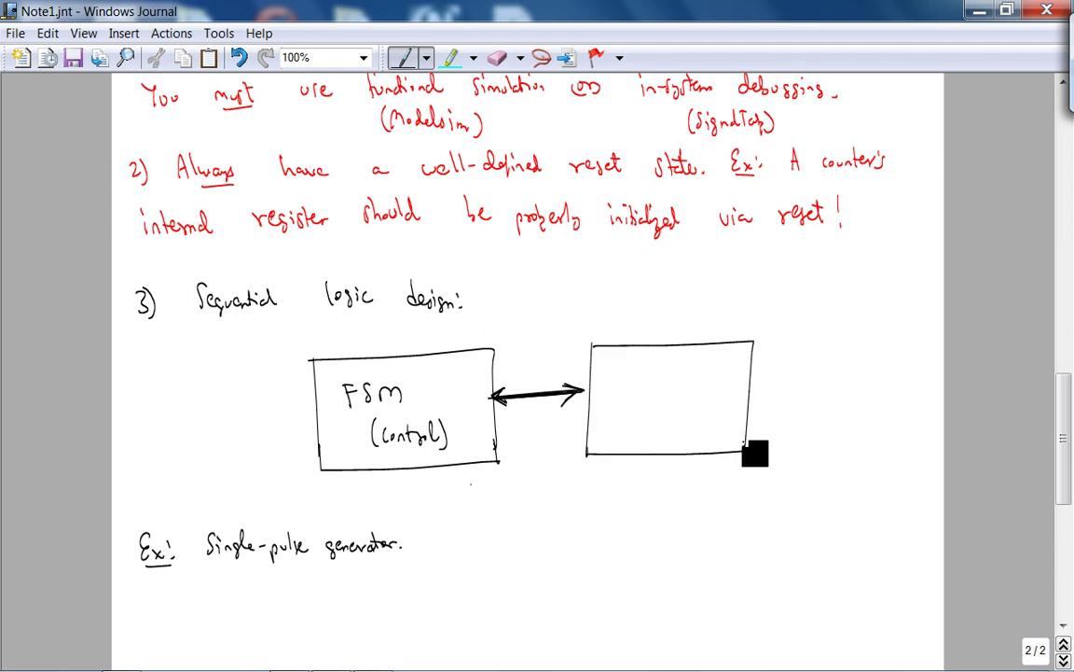
{"action": "mouse_move", "coordinate": [613, 381]}
{"action": "left_mouse_down"}
{"action": "mouse_move", "coordinate": [614, 401]}
{"action": "mouse_move", "coordinate": [694, 390]}
{"action": "mouse_move", "coordinate": [765, 326]}
{"action": "left_mouse_up"}
{"action": "left_click_drag", "start_coordinate": [709, 383], "coordinate": [789, 446]}
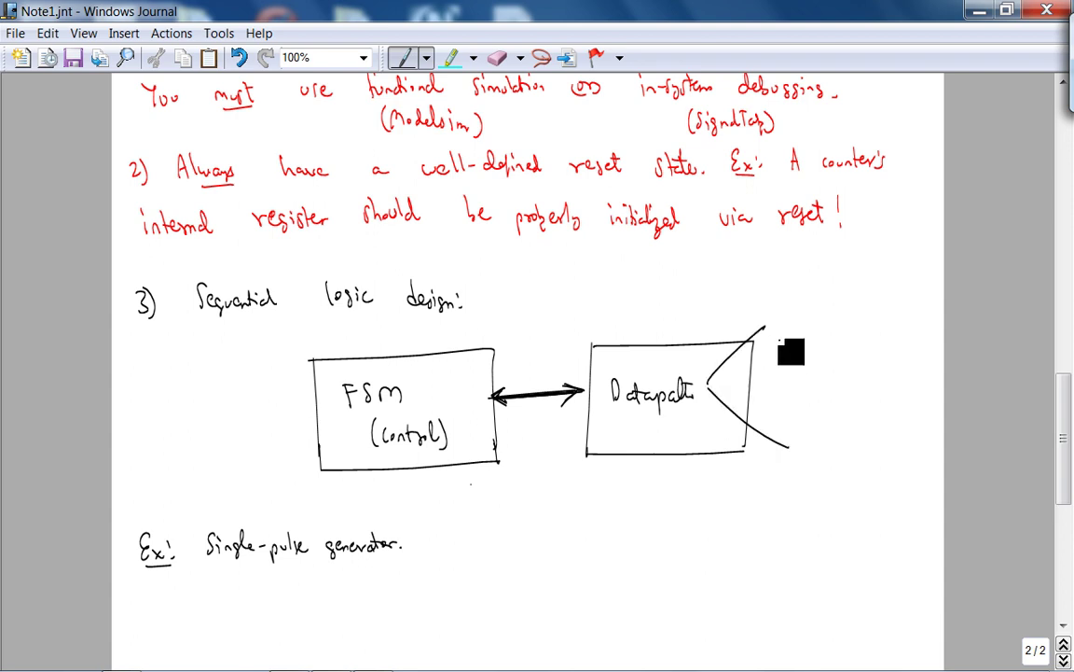
Annotate the branches as combinational and/or sequential logic modules.
{"action": "mouse_move", "coordinate": [780, 342]}
{"action": "left_mouse_down"}
{"action": "mouse_move", "coordinate": [778, 354]}
{"action": "mouse_move", "coordinate": [791, 349]}
{"action": "left_mouse_up"}
{"action": "left_click_drag", "start_coordinate": [853, 341], "coordinate": [863, 354]}
{"action": "mouse_move", "coordinate": [808, 380]}
{"action": "left_mouse_down"}
{"action": "mouse_move", "coordinate": [804, 426]}
{"action": "mouse_move", "coordinate": [910, 424]}
{"action": "left_mouse_up"}
{"action": "left_click", "coordinate": [812, 421]}
{"action": "left_click_drag", "start_coordinate": [813, 456], "coordinate": [859, 455]}
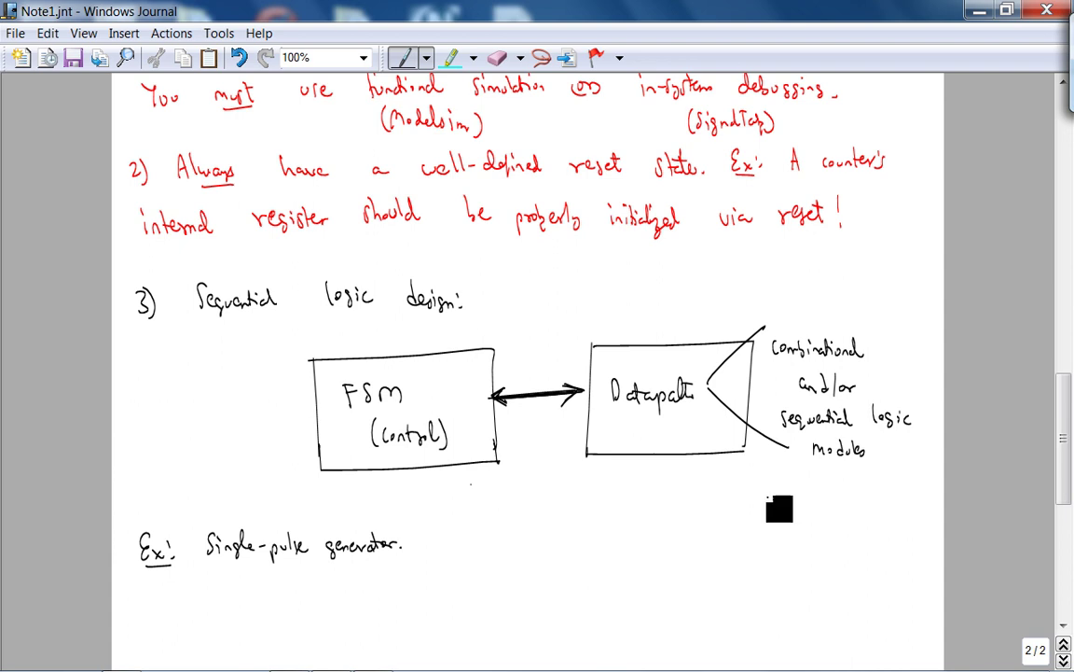
Add the examples 'ex: decoders, counters etc.' below the modules note.
{"action": "left_click_drag", "start_coordinate": [782, 473], "coordinate": [799, 479]}
{"action": "left_click_drag", "start_coordinate": [782, 484], "coordinate": [798, 484]}
{"action": "mouse_move", "coordinate": [827, 476]}
{"action": "left_mouse_down"}
{"action": "mouse_move", "coordinate": [868, 479]}
{"action": "mouse_move", "coordinate": [881, 502]}
{"action": "mouse_move", "coordinate": [883, 484]}
{"action": "left_mouse_up"}
{"action": "key", "text": "ctrl+z"}
{"action": "key", "text": "ctrl+z"}
{"action": "key", "text": "ctrl+z"}
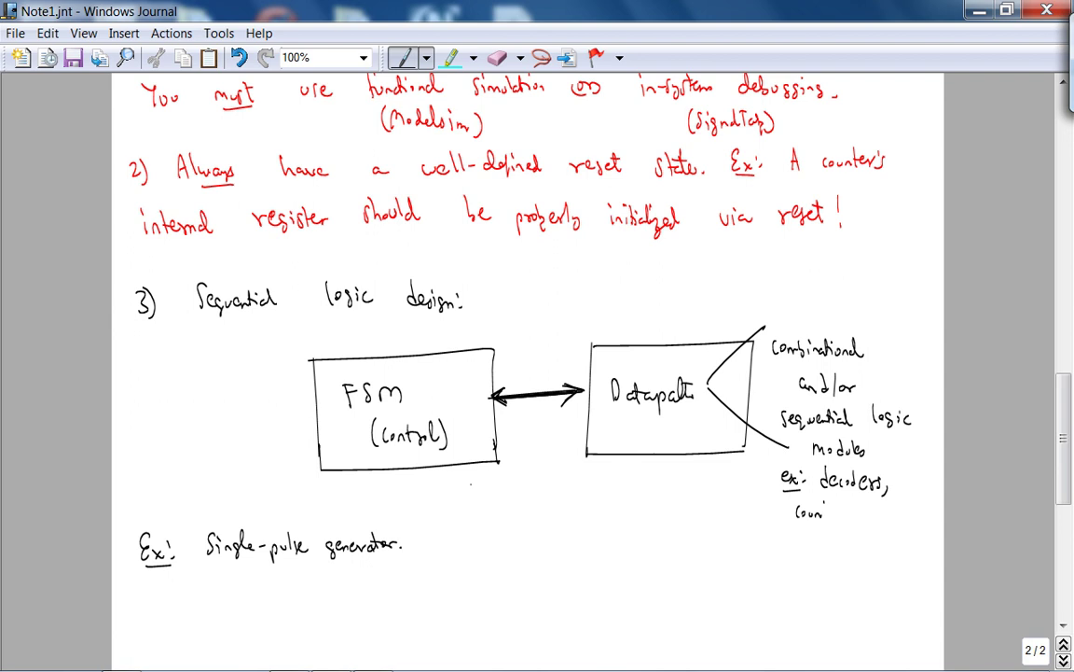
{"action": "left_click_drag", "start_coordinate": [835, 511], "coordinate": [884, 513]}
{"action": "left_click", "coordinate": [887, 515]}
{"action": "left_click", "coordinate": [541, 57]}
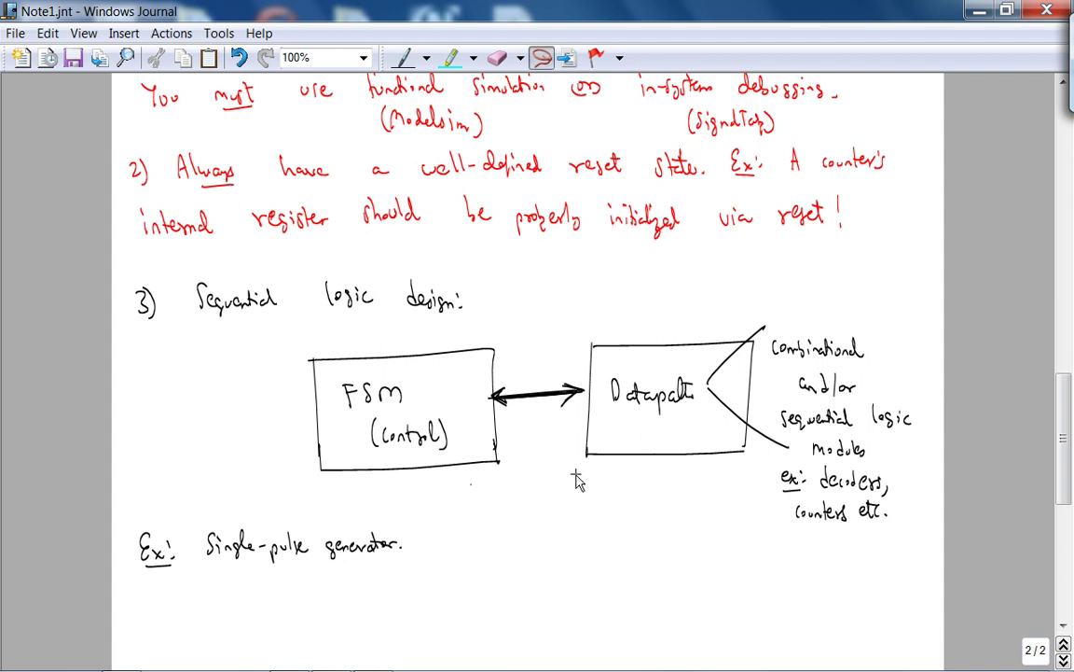
Scroll up to page 1 to show the FSM block diagram with next and current state labels.
{"action": "left_click_drag", "start_coordinate": [1064, 439], "coordinate": [1069, 173]}
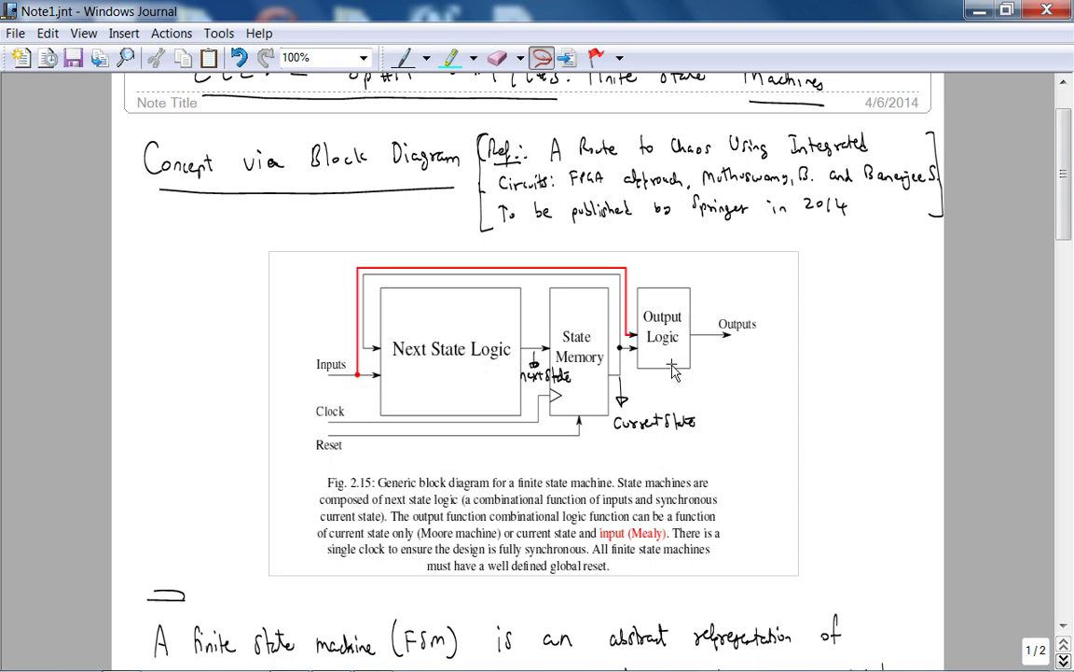
{"action": "mouse_move", "coordinate": [1066, 216]}
{"action": "left_mouse_down"}
{"action": "mouse_move", "coordinate": [1065, 315]}
{"action": "mouse_move", "coordinate": [1067, 233]}
{"action": "left_mouse_up"}
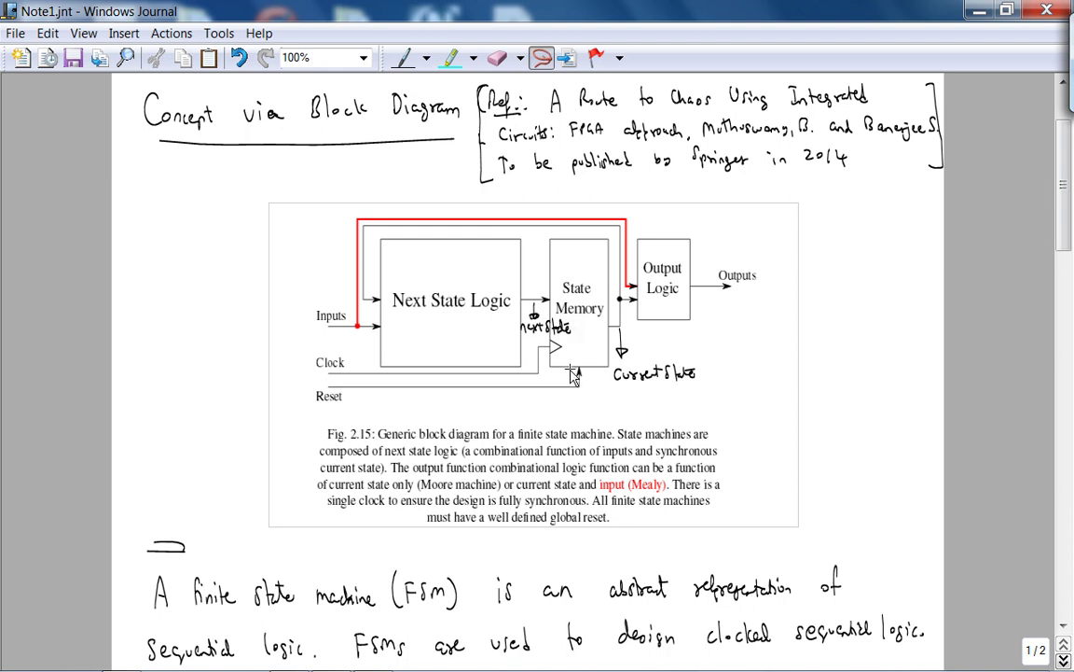
On page 2, write 'Specified using timing diagrams' after 'Single-pulse generator.'.
{"action": "scroll", "coordinate": [956, 200], "scroll_direction": "down", "scroll_amount": 15}
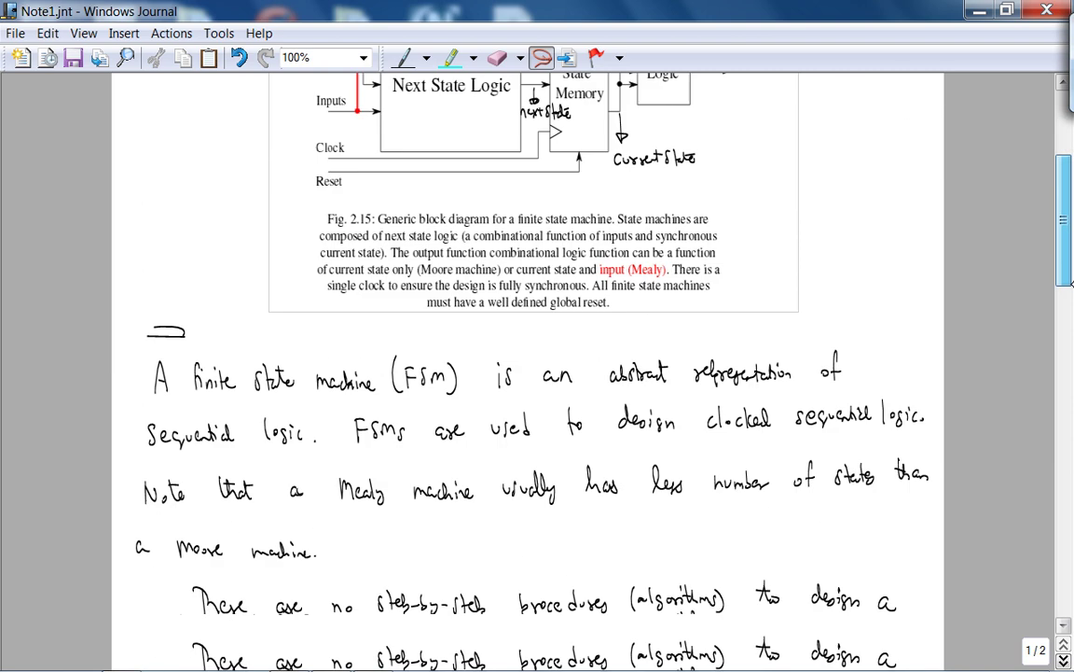
{"action": "scroll", "coordinate": [528, 373], "scroll_direction": "down", "scroll_amount": 1}
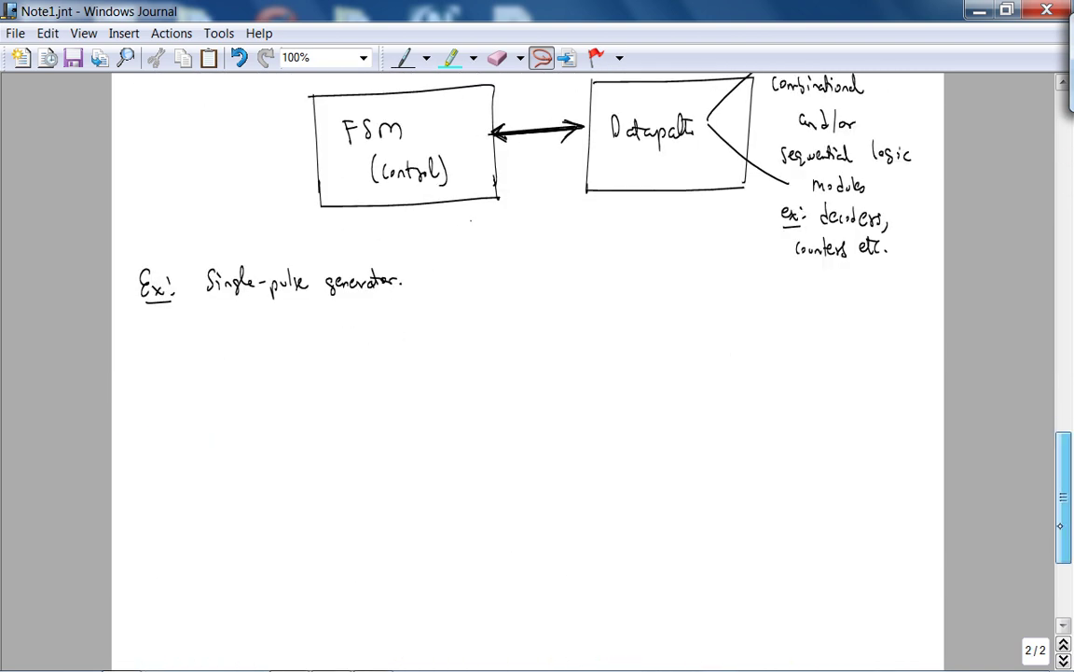
{"action": "scroll", "coordinate": [527, 373], "scroll_direction": "down", "scroll_amount": 3}
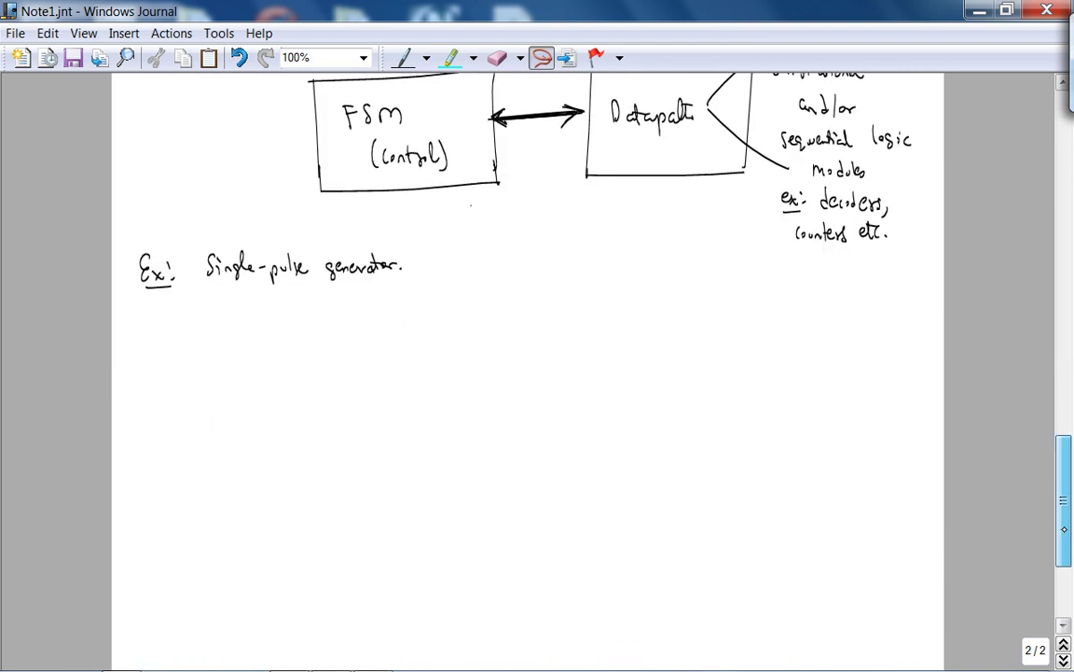
{"action": "scroll", "coordinate": [1066, 544], "scroll_direction": "up", "scroll_amount": 1}
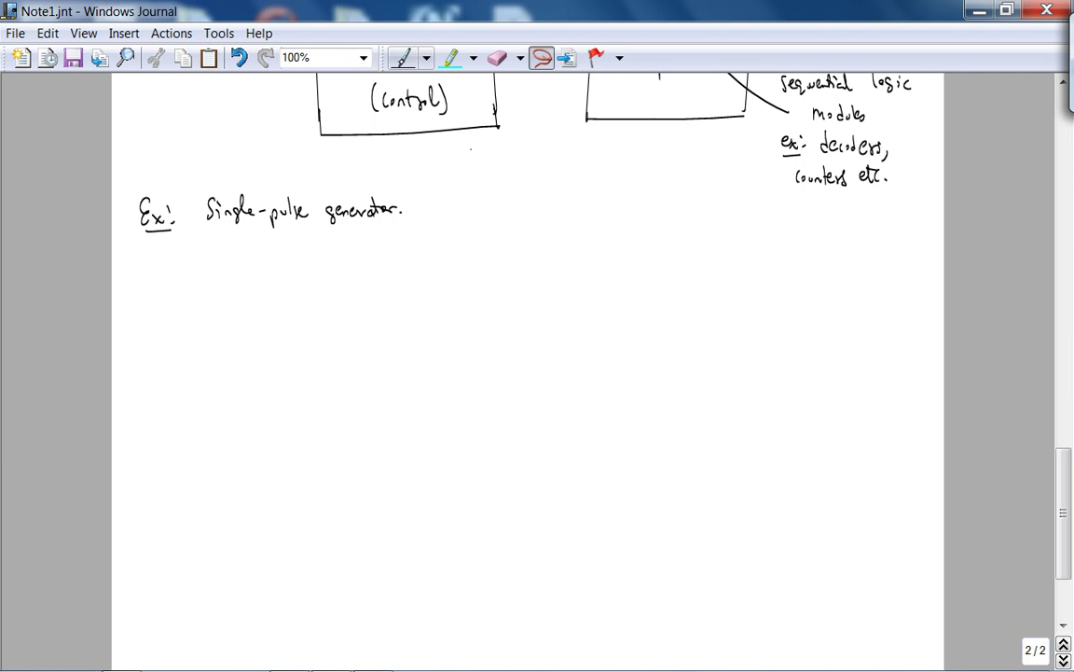
{"action": "left_click", "coordinate": [403, 56]}
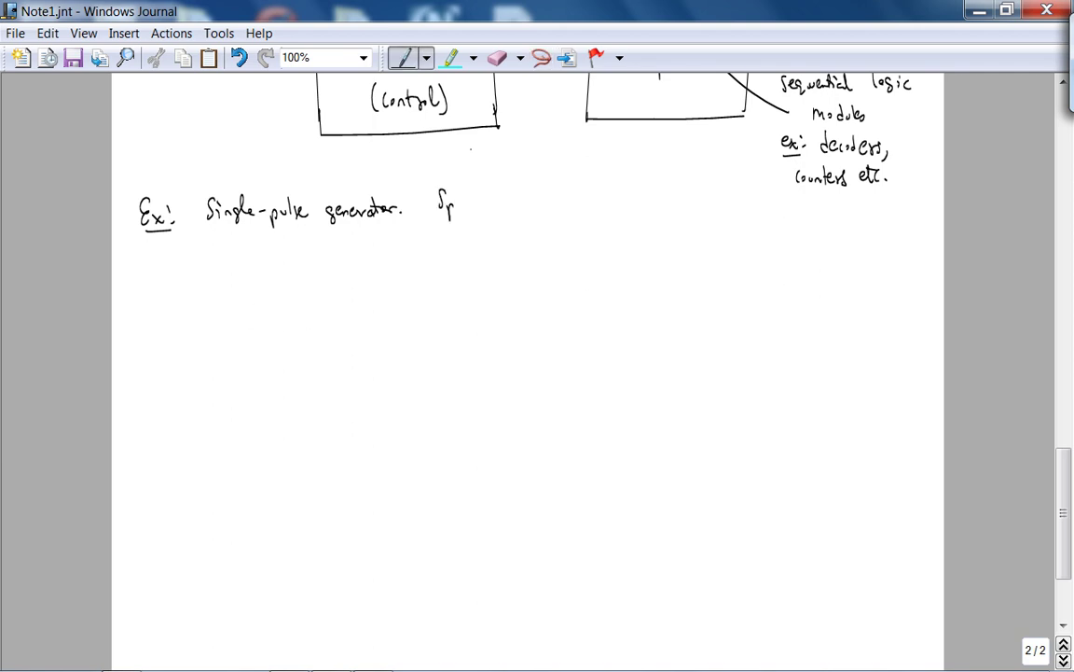
{"action": "mouse_move", "coordinate": [474, 198]}
{"action": "left_mouse_down"}
{"action": "mouse_move", "coordinate": [475, 211]}
{"action": "mouse_move", "coordinate": [506, 197]}
{"action": "mouse_move", "coordinate": [608, 209]}
{"action": "left_mouse_up"}
{"action": "mouse_move", "coordinate": [616, 198]}
{"action": "left_mouse_down"}
{"action": "mouse_move", "coordinate": [650, 219]}
{"action": "mouse_move", "coordinate": [708, 215]}
{"action": "left_mouse_up"}
{"action": "mouse_move", "coordinate": [718, 205]}
{"action": "left_mouse_down"}
{"action": "mouse_move", "coordinate": [715, 224]}
{"action": "mouse_move", "coordinate": [733, 209]}
{"action": "mouse_move", "coordinate": [755, 219]}
{"action": "left_mouse_up"}
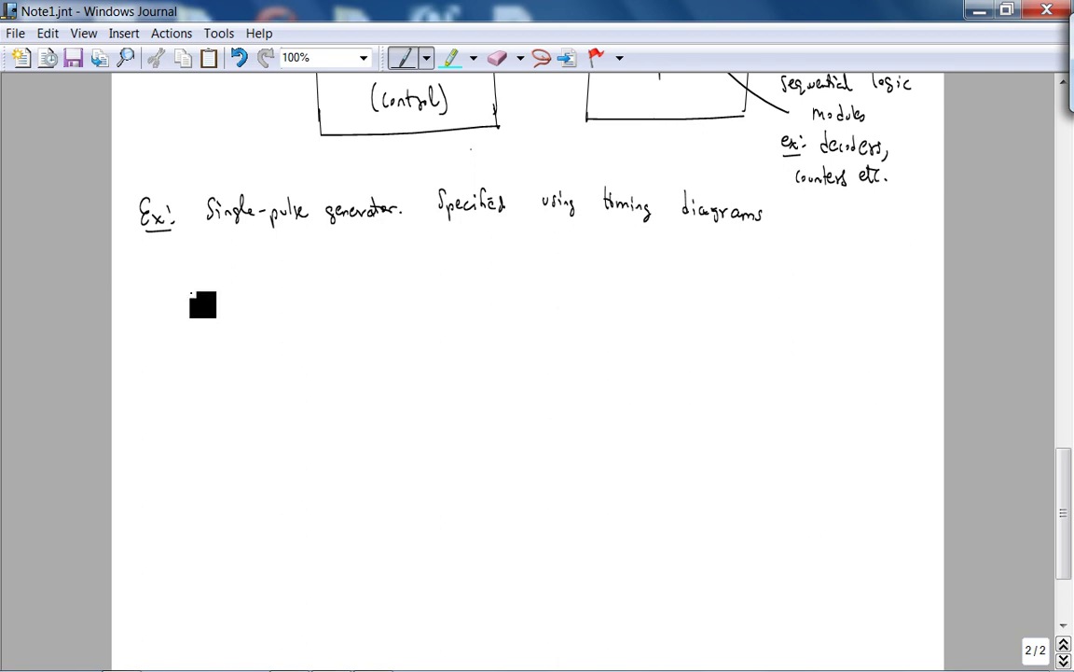
Label the reset signal and draw its waveform, erasing a messy label stroke.
{"action": "left_click_drag", "start_coordinate": [214, 295], "coordinate": [221, 297]}
{"action": "mouse_move", "coordinate": [223, 283]}
{"action": "left_mouse_down"}
{"action": "mouse_move", "coordinate": [223, 299]}
{"action": "mouse_move", "coordinate": [228, 288]}
{"action": "left_mouse_up"}
{"action": "left_click_drag", "start_coordinate": [249, 353], "coordinate": [315, 348]}
{"action": "left_click_drag", "start_coordinate": [310, 298], "coordinate": [315, 350]}
{"action": "left_click_drag", "start_coordinate": [311, 299], "coordinate": [449, 292]}
{"action": "left_click_drag", "start_coordinate": [543, 287], "coordinate": [686, 279]}
{"action": "left_click", "coordinate": [496, 58]}
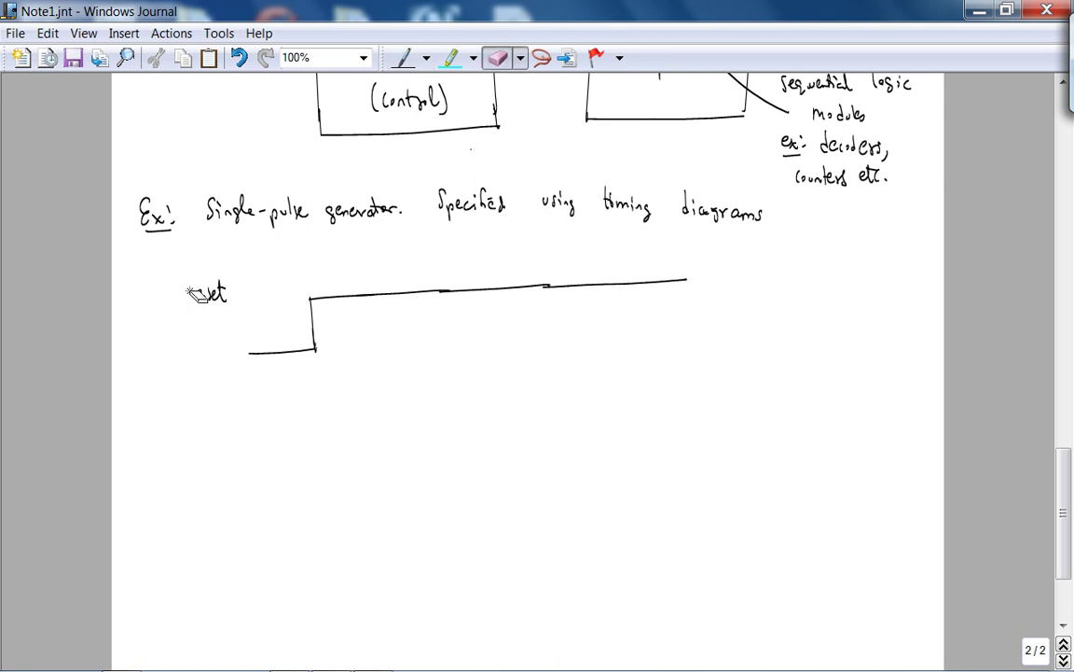
{"action": "mouse_move", "coordinate": [186, 291]}
{"action": "left_mouse_down"}
{"action": "mouse_move", "coordinate": [221, 305]}
{"action": "mouse_move", "coordinate": [189, 329]}
{"action": "mouse_move", "coordinate": [194, 316]}
{"action": "left_mouse_up"}
{"action": "left_click", "coordinate": [401, 58]}
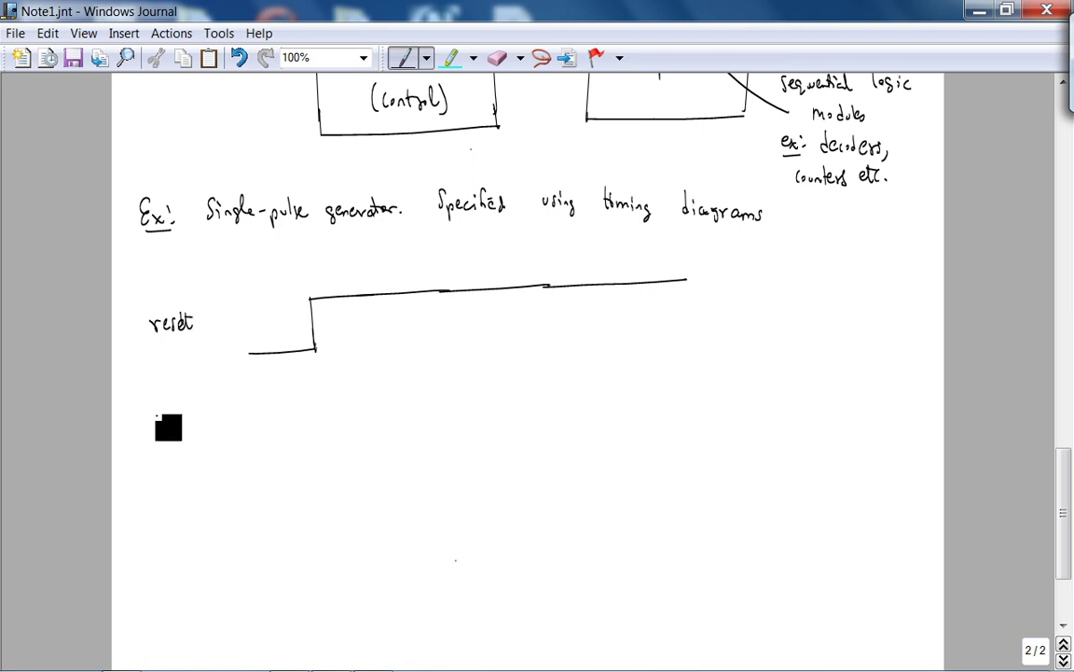
Write the 'pulse out' label and draw its low level.
{"action": "left_click_drag", "start_coordinate": [141, 410], "coordinate": [198, 406]}
{"action": "left_click_drag", "start_coordinate": [201, 399], "coordinate": [204, 412]}
{"action": "left_click_drag", "start_coordinate": [198, 404], "coordinate": [207, 404]}
{"action": "left_click_drag", "start_coordinate": [241, 454], "coordinate": [320, 448]}
Label 'clock' and draw a multi-cycle clock waveform, erasing the long reset high line.
{"action": "mouse_move", "coordinate": [161, 262]}
{"action": "left_mouse_down"}
{"action": "mouse_move", "coordinate": [161, 277]}
{"action": "mouse_move", "coordinate": [169, 270]}
{"action": "left_mouse_up"}
{"action": "left_click_drag", "start_coordinate": [181, 267], "coordinate": [179, 277]}
{"action": "mouse_move", "coordinate": [187, 261]}
{"action": "left_mouse_down"}
{"action": "mouse_move", "coordinate": [285, 287]}
{"action": "mouse_move", "coordinate": [282, 262]}
{"action": "mouse_move", "coordinate": [336, 285]}
{"action": "mouse_move", "coordinate": [349, 258]}
{"action": "mouse_move", "coordinate": [386, 254]}
{"action": "mouse_move", "coordinate": [390, 279]}
{"action": "mouse_move", "coordinate": [416, 278]}
{"action": "mouse_move", "coordinate": [420, 260]}
{"action": "mouse_move", "coordinate": [425, 279]}
{"action": "mouse_move", "coordinate": [425, 258]}
{"action": "mouse_move", "coordinate": [451, 253]}
{"action": "mouse_move", "coordinate": [477, 276]}
{"action": "mouse_move", "coordinate": [464, 279]}
{"action": "mouse_move", "coordinate": [498, 252]}
{"action": "mouse_move", "coordinate": [531, 252]}
{"action": "mouse_move", "coordinate": [530, 279]}
{"action": "mouse_move", "coordinate": [560, 277]}
{"action": "left_mouse_up"}
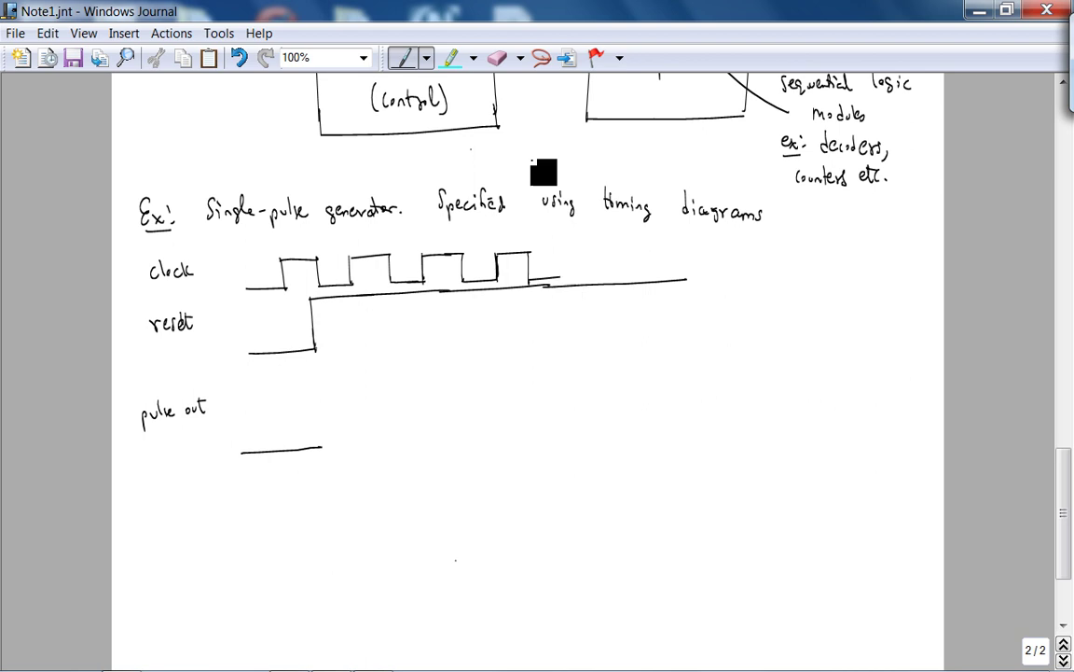
{"action": "left_click", "coordinate": [497, 57]}
{"action": "mouse_move", "coordinate": [328, 278]}
{"action": "left_mouse_down"}
{"action": "mouse_move", "coordinate": [412, 302]}
{"action": "mouse_move", "coordinate": [606, 296]}
{"action": "left_mouse_up"}
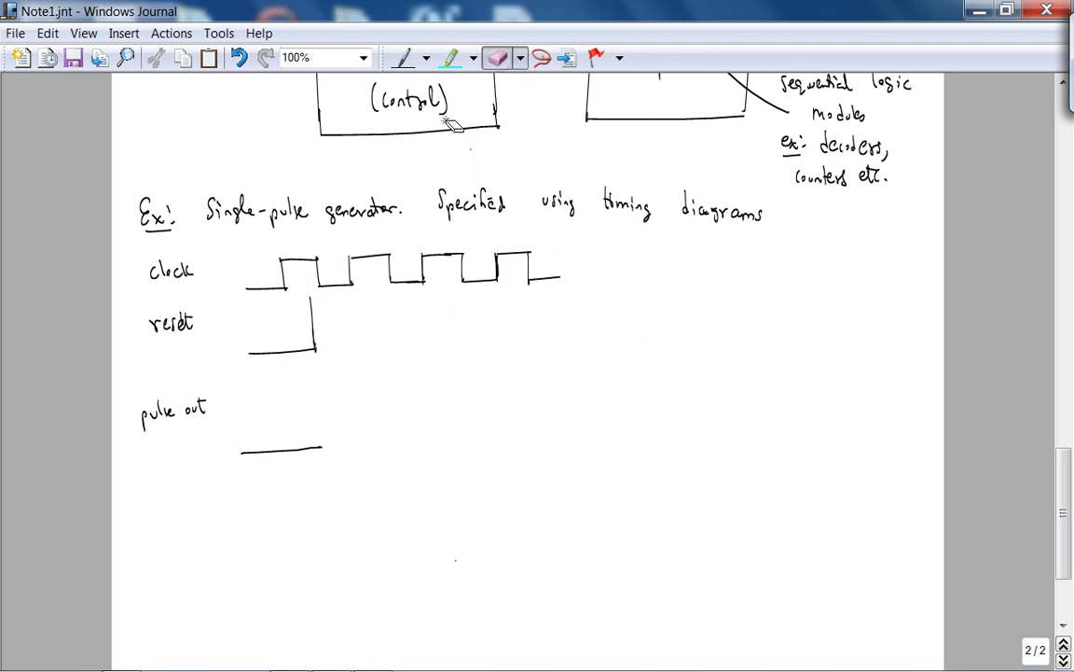
{"action": "left_click", "coordinate": [403, 58]}
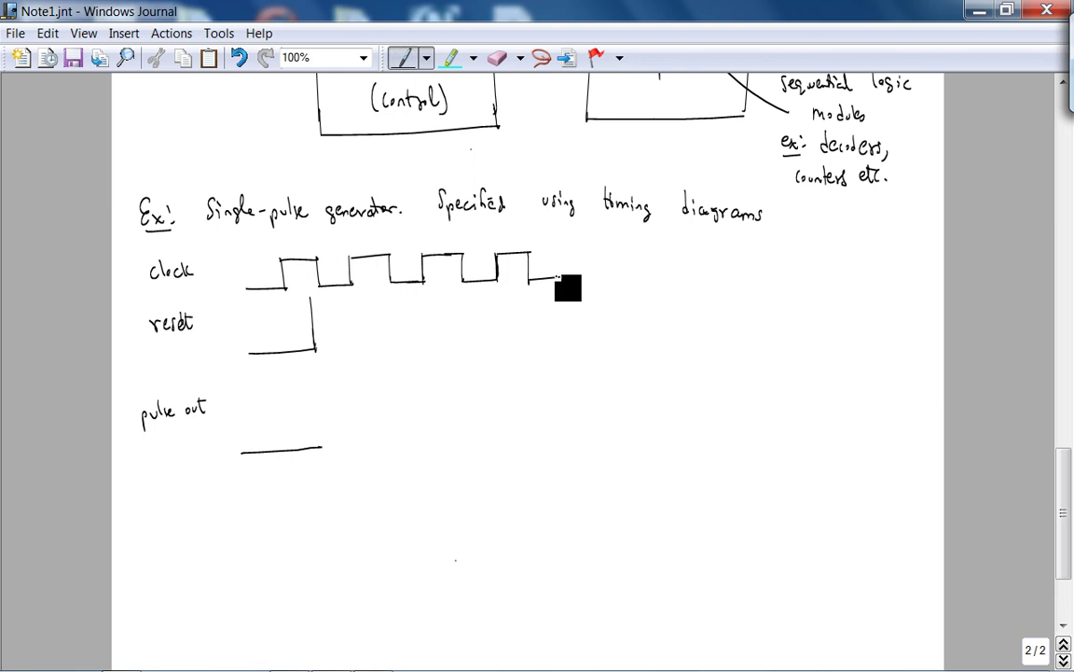
{"action": "mouse_move", "coordinate": [558, 278]}
{"action": "left_mouse_down"}
{"action": "mouse_move", "coordinate": [611, 279]}
{"action": "mouse_move", "coordinate": [637, 252]}
{"action": "mouse_move", "coordinate": [672, 250]}
{"action": "mouse_move", "coordinate": [673, 281]}
{"action": "mouse_move", "coordinate": [712, 252]}
{"action": "mouse_move", "coordinate": [735, 250]}
{"action": "mouse_move", "coordinate": [778, 278]}
{"action": "left_mouse_up"}
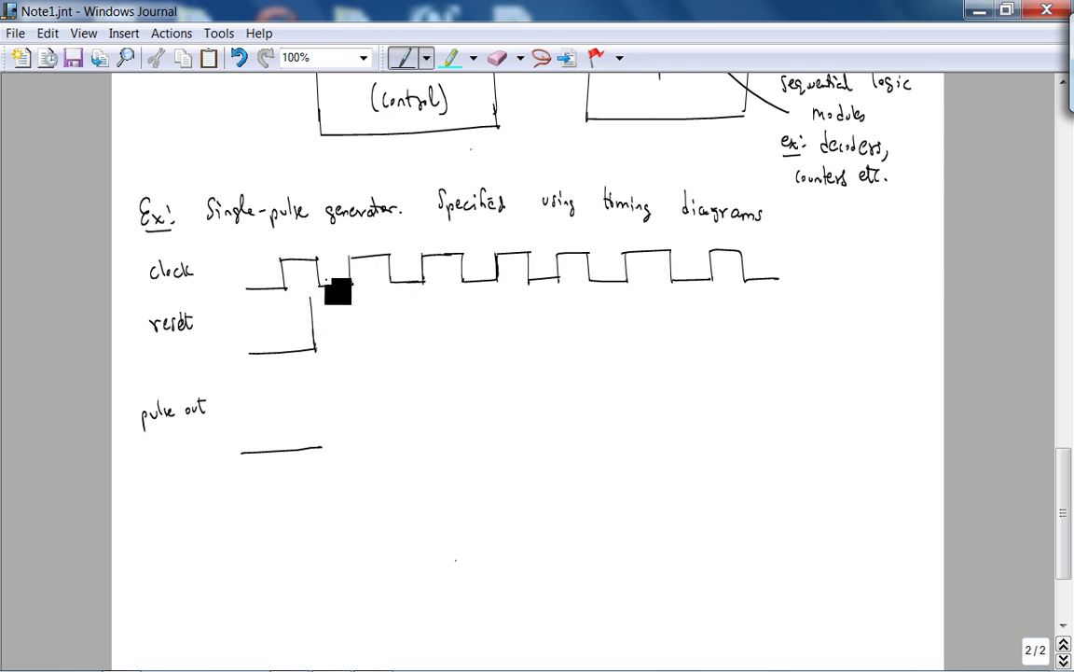
Erase reset's rising edge and relabel the signal 'areset'.
{"action": "left_click", "coordinate": [496, 57]}
{"action": "mouse_move", "coordinate": [307, 311]}
{"action": "left_mouse_down"}
{"action": "mouse_move", "coordinate": [333, 345]}
{"action": "mouse_move", "coordinate": [406, 305]}
{"action": "mouse_move", "coordinate": [662, 300]}
{"action": "left_mouse_up"}
{"action": "left_click", "coordinate": [403, 58]}
{"action": "left_click_drag", "start_coordinate": [148, 322], "coordinate": [149, 328]}
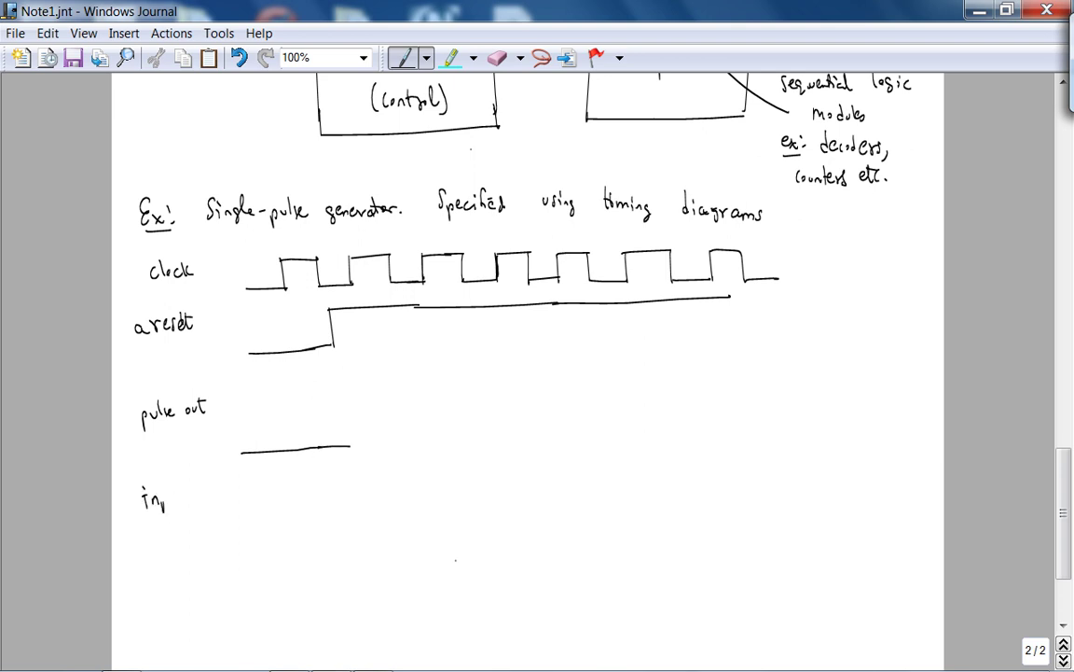
Add an 'inputsignal' label with a rising waveform and extend the pulse out low line.
{"action": "left_click_drag", "start_coordinate": [164, 504], "coordinate": [224, 496]}
{"action": "left_click_drag", "start_coordinate": [235, 525], "coordinate": [291, 524]}
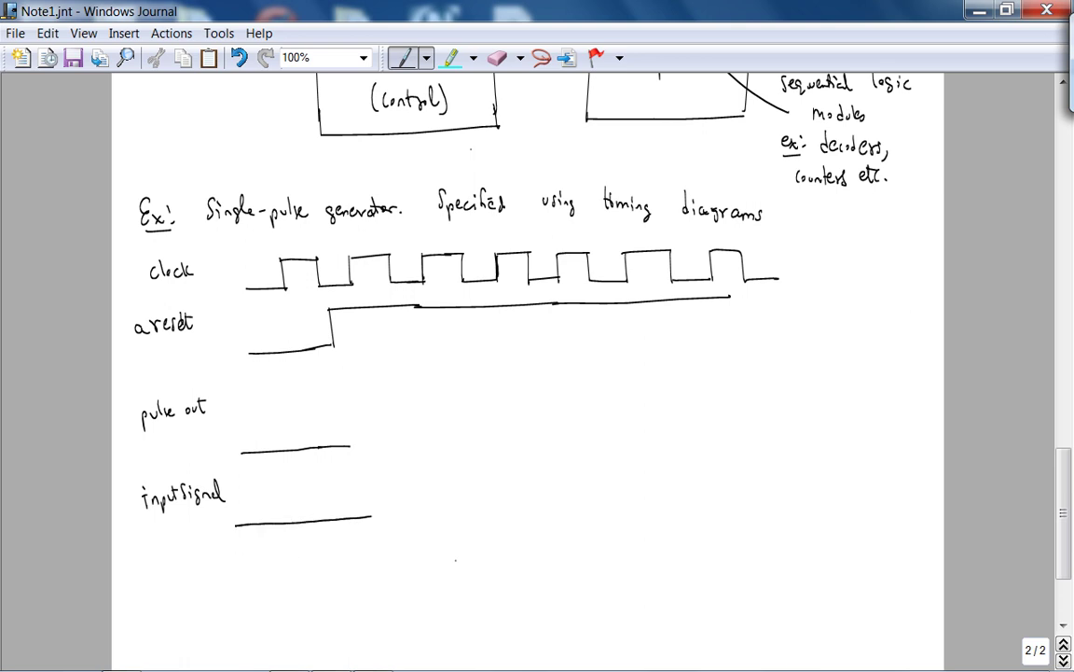
{"action": "mouse_move", "coordinate": [371, 516]}
{"action": "left_mouse_down"}
{"action": "mouse_move", "coordinate": [392, 513]}
{"action": "mouse_move", "coordinate": [390, 473]}
{"action": "mouse_move", "coordinate": [413, 472]}
{"action": "left_mouse_up"}
{"action": "left_click_drag", "start_coordinate": [351, 447], "coordinate": [410, 440]}
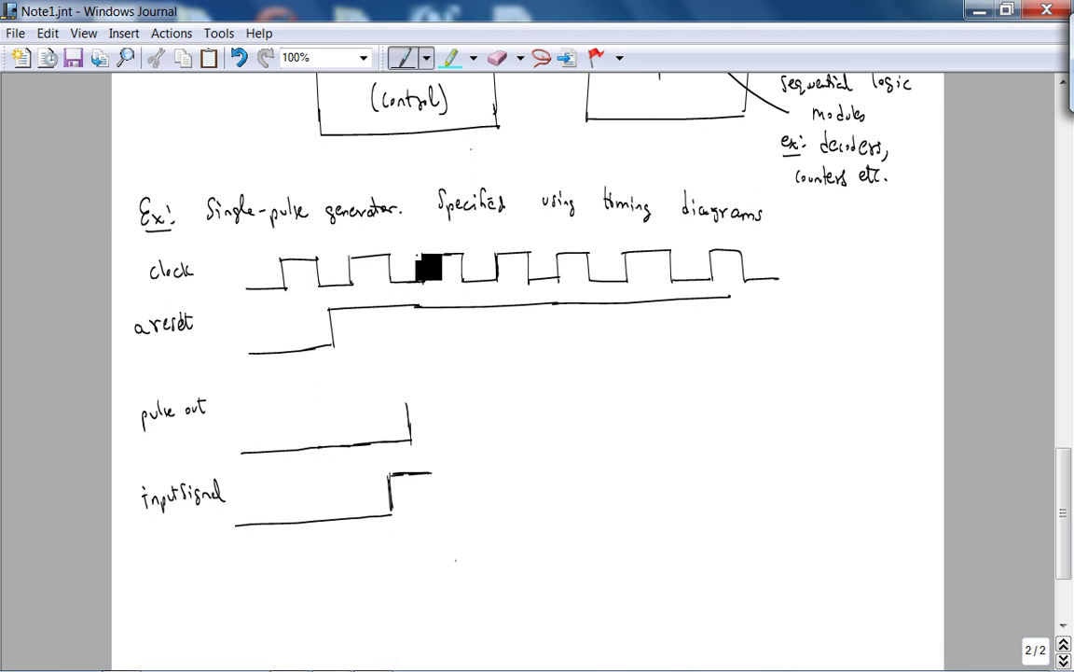
Draw a dashed vertical marker through the clock, areset and inputsignal traces.
{"action": "left_click_drag", "start_coordinate": [417, 241], "coordinate": [438, 416]}
{"action": "left_click_drag", "start_coordinate": [442, 481], "coordinate": [443, 544]}
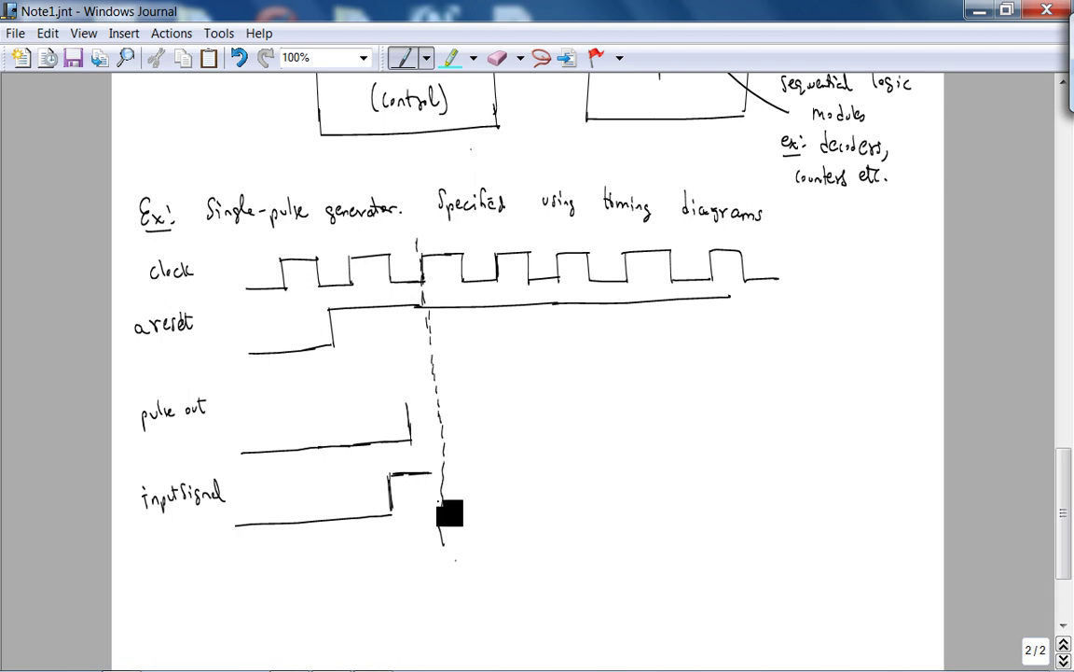
{"action": "left_click", "coordinate": [498, 58]}
Erase the stray tick, redraw the dashed marker's lower part, and extend pulse out's low line.
{"action": "left_click", "coordinate": [408, 421]}
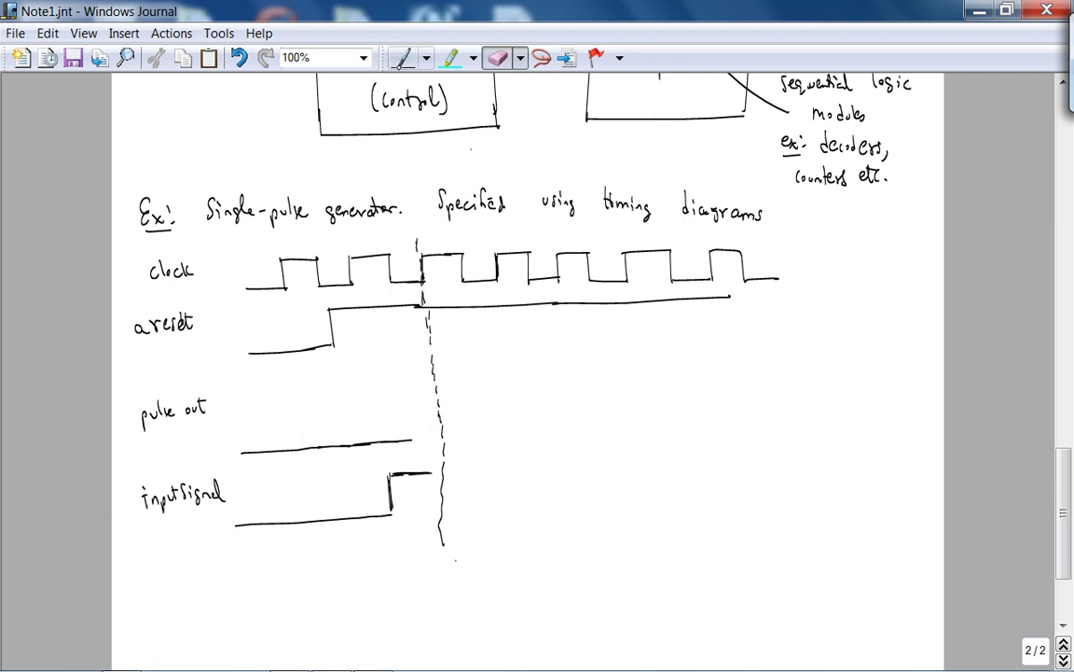
{"action": "left_click", "coordinate": [443, 499]}
{"action": "left_click_drag", "start_coordinate": [445, 466], "coordinate": [448, 486]}
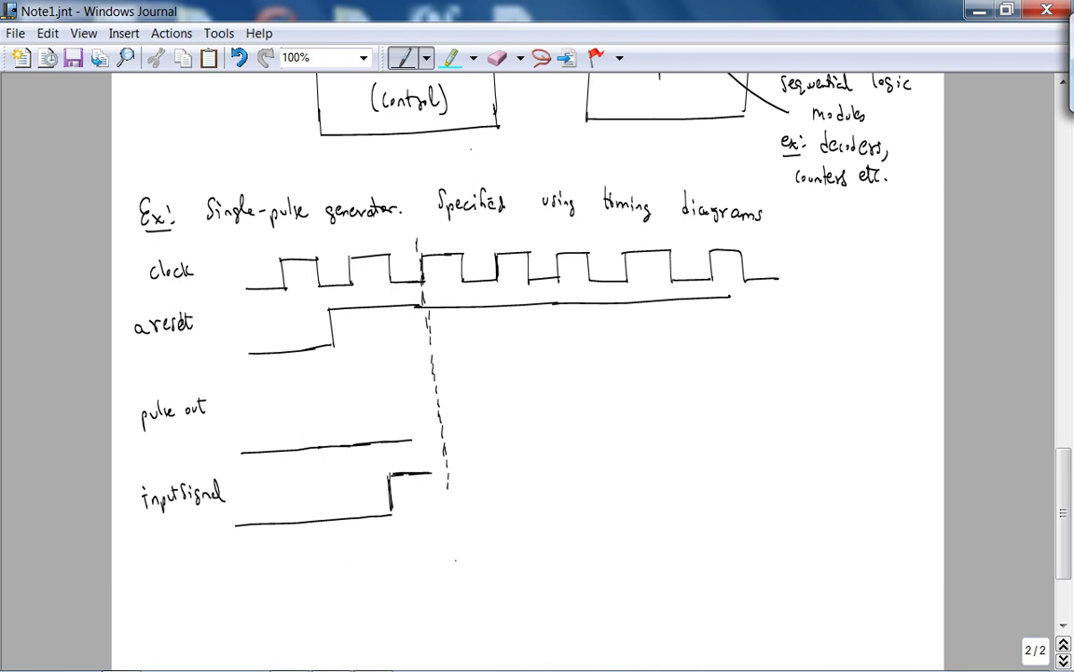
{"action": "mouse_move", "coordinate": [411, 440]}
{"action": "left_mouse_down"}
{"action": "mouse_move", "coordinate": [434, 399]}
{"action": "mouse_move", "coordinate": [439, 413]}
{"action": "mouse_move", "coordinate": [446, 396]}
{"action": "mouse_move", "coordinate": [434, 395]}
{"action": "mouse_move", "coordinate": [492, 391]}
{"action": "mouse_move", "coordinate": [509, 438]}
{"action": "mouse_move", "coordinate": [500, 433]}
{"action": "mouse_move", "coordinate": [573, 439]}
{"action": "mouse_move", "coordinate": [538, 429]}
{"action": "mouse_move", "coordinate": [749, 419]}
{"action": "left_mouse_up"}
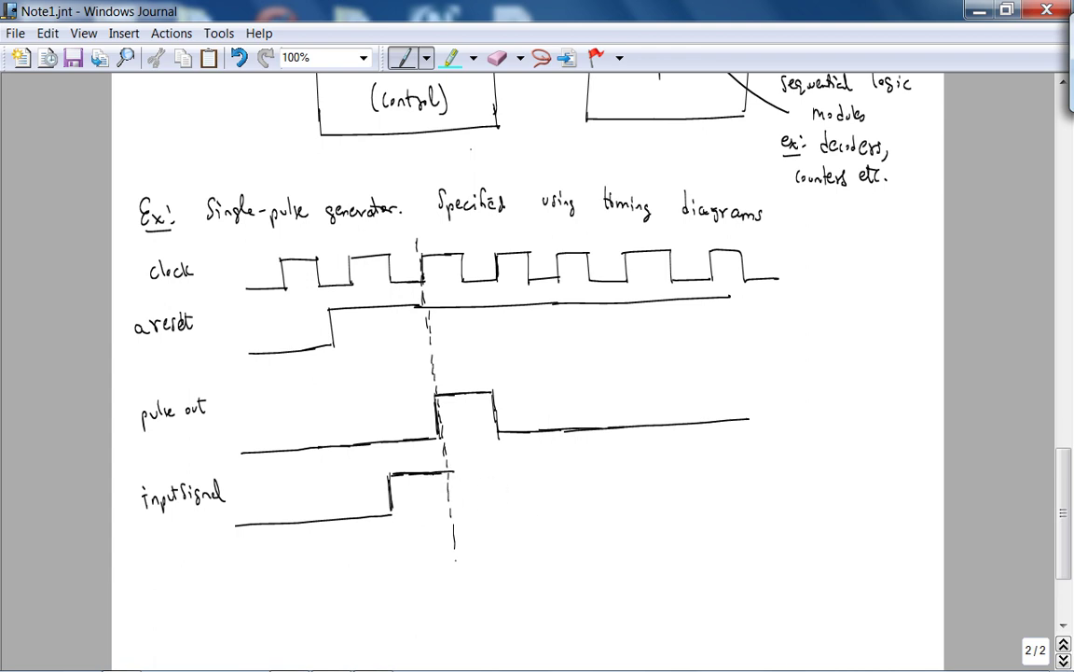
Extend inputsignal's high level rightward and draw its falling edge.
{"action": "mouse_move", "coordinate": [429, 474]}
{"action": "left_mouse_down"}
{"action": "mouse_move", "coordinate": [530, 464]}
{"action": "mouse_move", "coordinate": [539, 492]}
{"action": "left_mouse_up"}
{"action": "left_click_drag", "start_coordinate": [541, 508], "coordinate": [608, 501]}
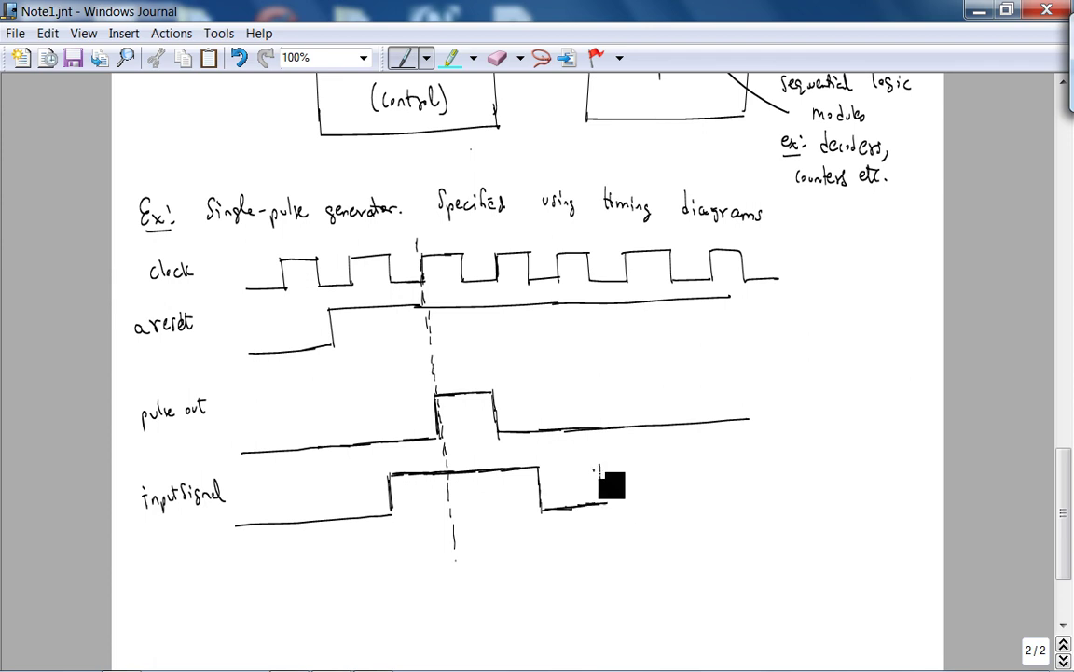
{"action": "left_click_drag", "start_coordinate": [597, 465], "coordinate": [598, 491]}
{"action": "mouse_move", "coordinate": [598, 465]}
{"action": "left_mouse_down"}
{"action": "mouse_move", "coordinate": [640, 475]}
{"action": "mouse_move", "coordinate": [574, 490]}
{"action": "mouse_move", "coordinate": [610, 481]}
{"action": "left_mouse_up"}
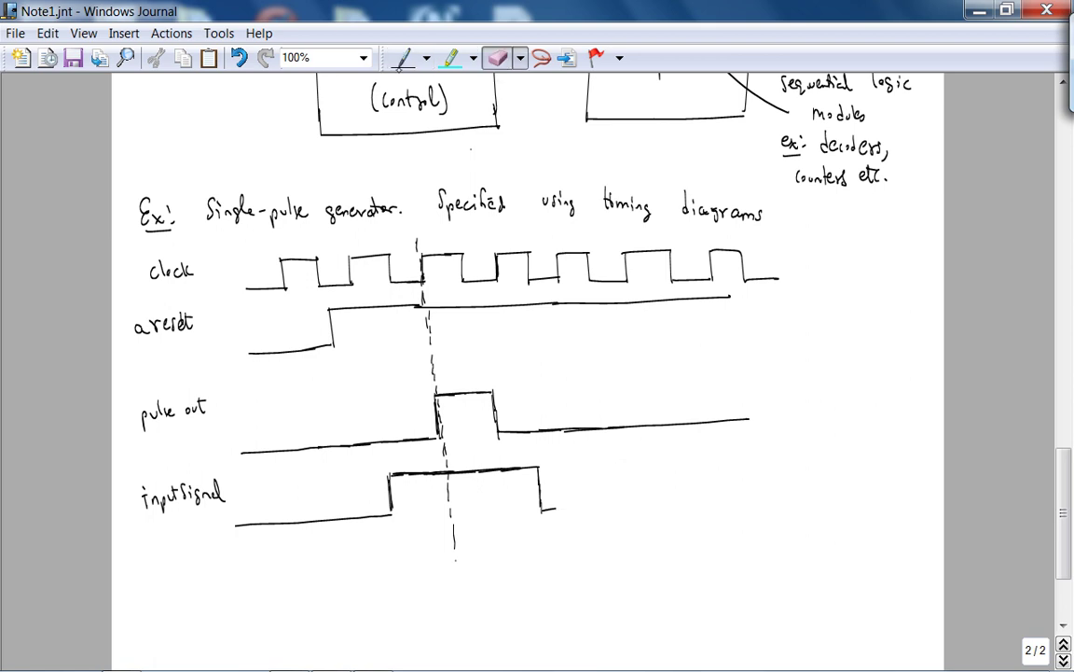
Redraw inputsignal's low level, extend both traces to the right, and save the note.
{"action": "left_click", "coordinate": [403, 57]}
{"action": "left_click_drag", "start_coordinate": [543, 509], "coordinate": [620, 502]}
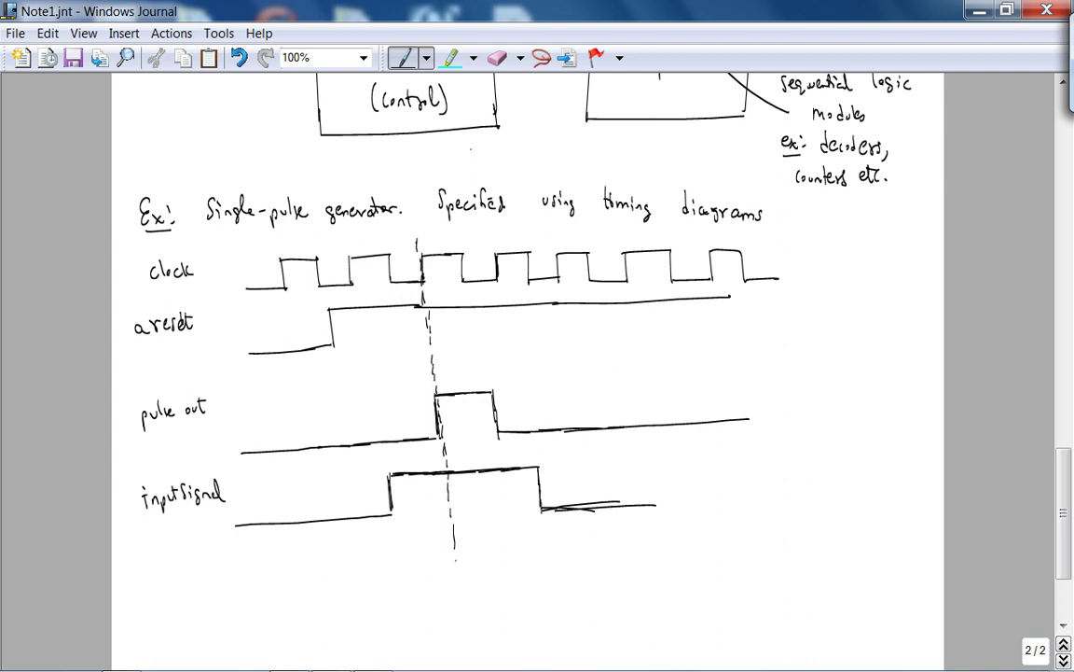
{"action": "left_click_drag", "start_coordinate": [657, 505], "coordinate": [807, 500]}
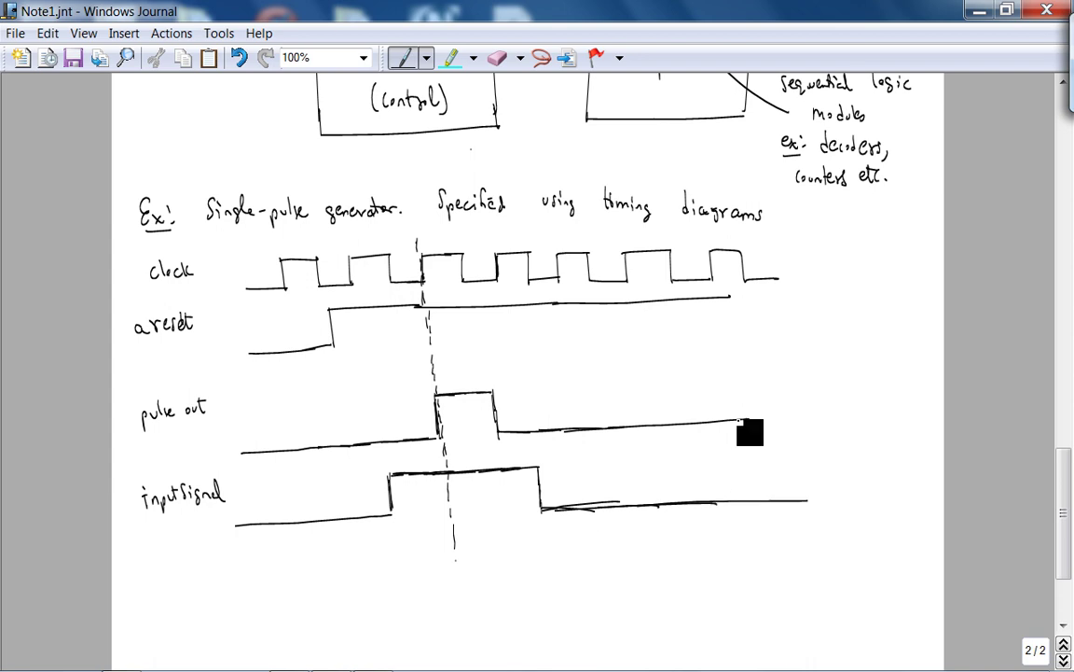
{"action": "left_click_drag", "start_coordinate": [739, 419], "coordinate": [794, 418]}
{"action": "left_click", "coordinate": [71, 57]}
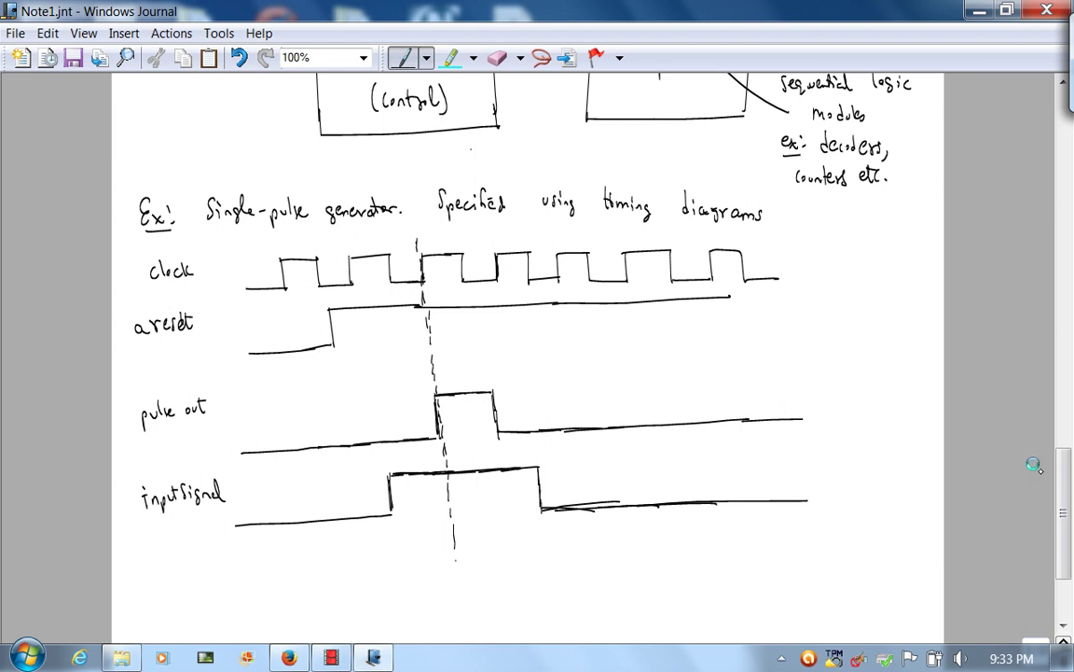
Write an underlined 'Moore FSM!' heading below the timing diagram, followed by an opening parenthesis.
{"action": "scroll", "coordinate": [1033, 465], "scroll_direction": "down", "scroll_amount": 3}
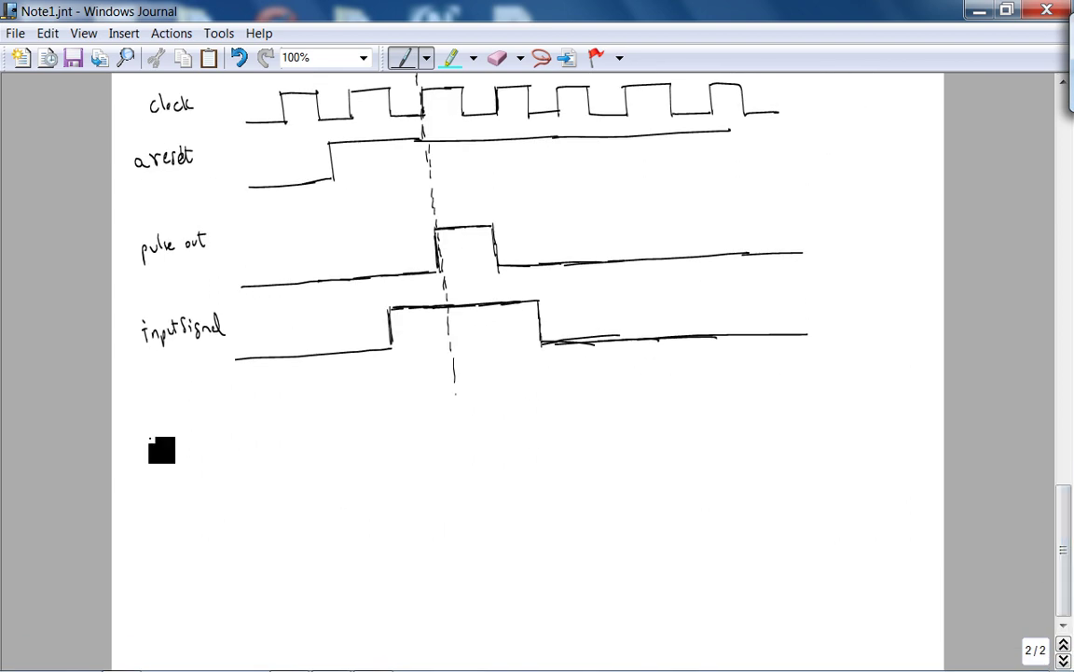
{"action": "left_click_drag", "start_coordinate": [138, 420], "coordinate": [165, 421]}
{"action": "left_click_drag", "start_coordinate": [137, 430], "coordinate": [168, 427]}
{"action": "left_click_drag", "start_coordinate": [142, 473], "coordinate": [157, 466]}
{"action": "left_click_drag", "start_coordinate": [171, 466], "coordinate": [250, 472]}
{"action": "left_click_drag", "start_coordinate": [254, 452], "coordinate": [252, 465]}
{"action": "left_click", "coordinate": [255, 471]}
{"action": "left_click_drag", "start_coordinate": [172, 486], "coordinate": [246, 480]}
{"action": "mouse_move", "coordinate": [381, 441]}
{"action": "left_mouse_down"}
{"action": "mouse_move", "coordinate": [379, 491]}
{"action": "mouse_move", "coordinate": [414, 496]}
{"action": "mouse_move", "coordinate": [390, 496]}
{"action": "mouse_move", "coordinate": [381, 565]}
{"action": "mouse_move", "coordinate": [437, 558]}
{"action": "mouse_move", "coordinate": [445, 532]}
{"action": "mouse_move", "coordinate": [393, 527]}
{"action": "mouse_move", "coordinate": [404, 523]}
{"action": "mouse_move", "coordinate": [419, 523]}
{"action": "mouse_move", "coordinate": [403, 557]}
{"action": "left_mouse_up"}
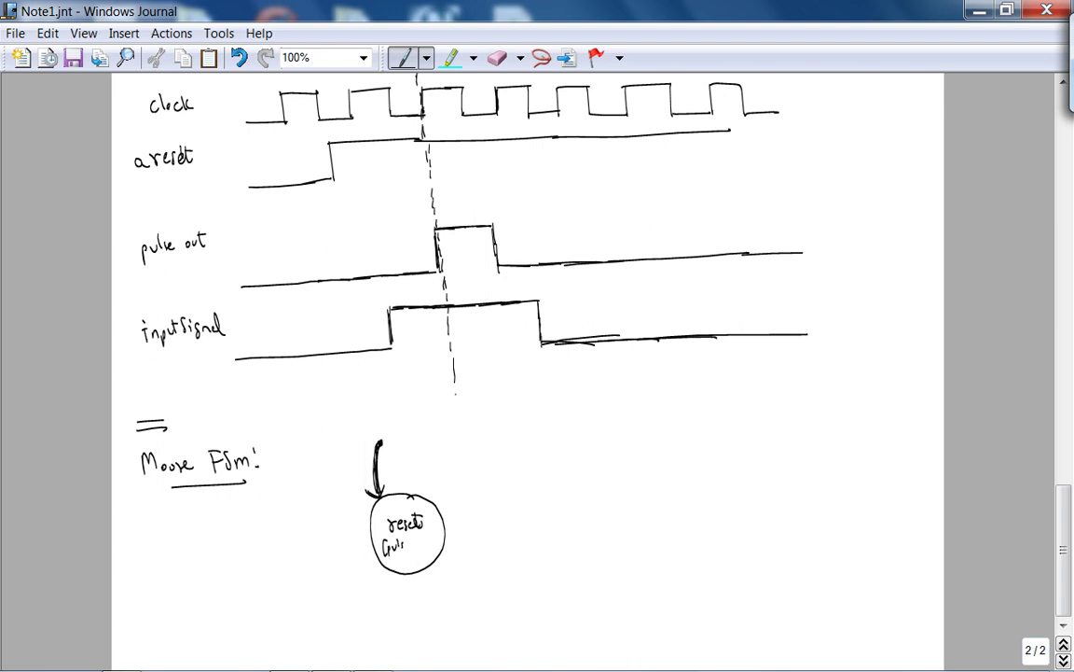
Label the reset state [pulseout=0] and redraw its circle in place of the old one.
{"action": "left_click_drag", "start_coordinate": [436, 551], "coordinate": [433, 546]}
{"action": "left_click", "coordinate": [497, 57]}
{"action": "left_click_drag", "start_coordinate": [411, 471], "coordinate": [448, 518]}
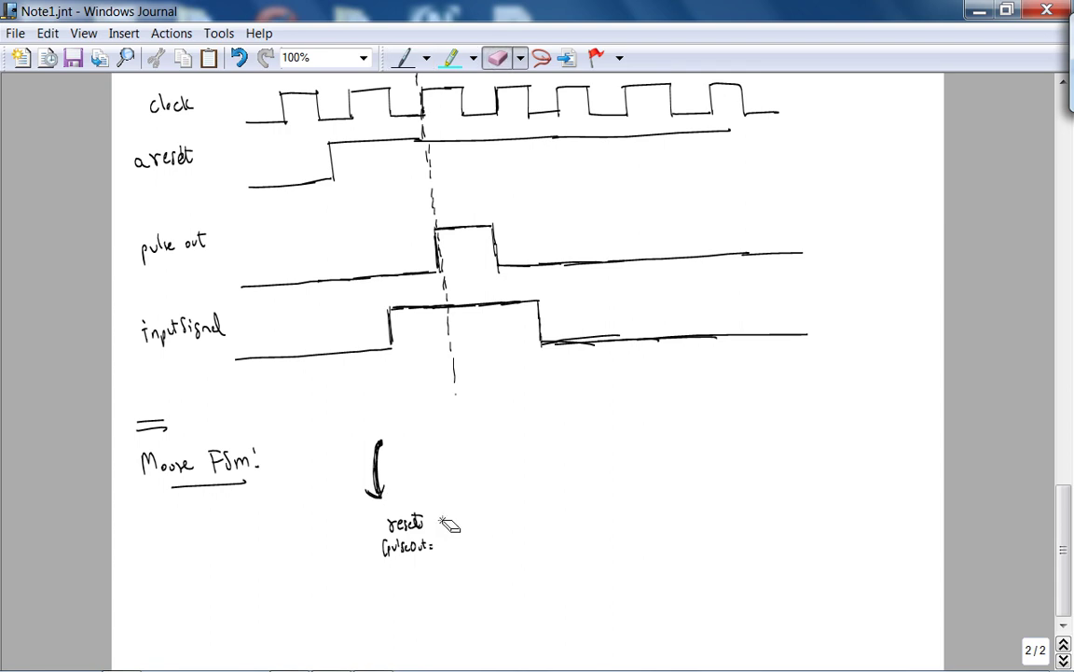
{"action": "left_click", "coordinate": [403, 57]}
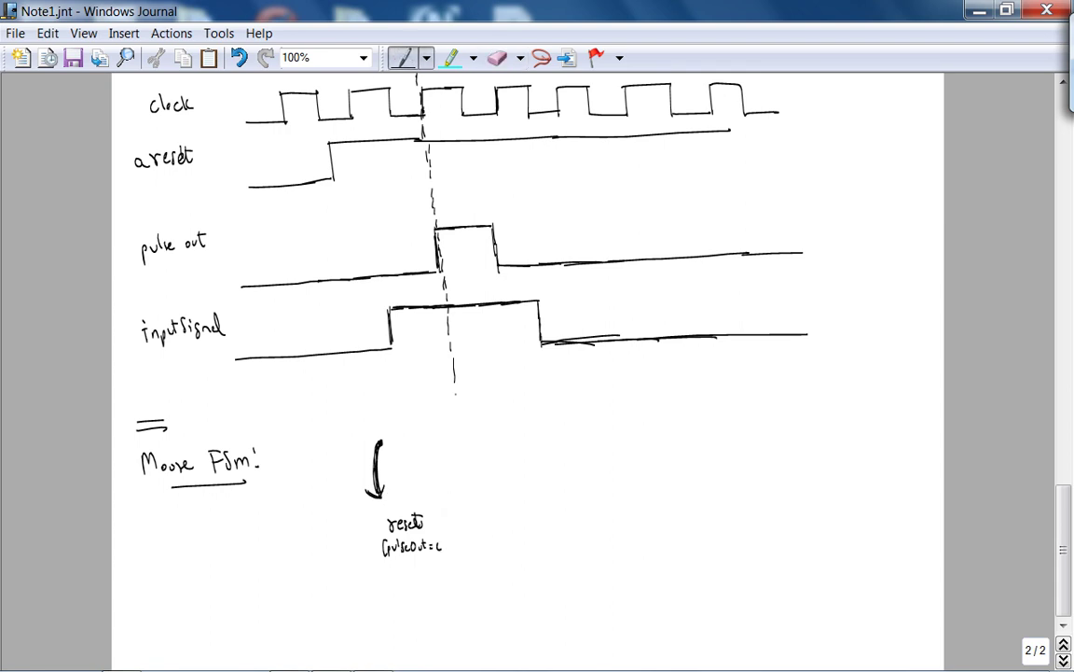
{"action": "left_click_drag", "start_coordinate": [440, 541], "coordinate": [454, 550]}
{"action": "mouse_move", "coordinate": [410, 488]}
{"action": "left_mouse_down"}
{"action": "mouse_move", "coordinate": [371, 574]}
{"action": "mouse_move", "coordinate": [401, 586]}
{"action": "mouse_move", "coordinate": [472, 541]}
{"action": "left_mouse_up"}
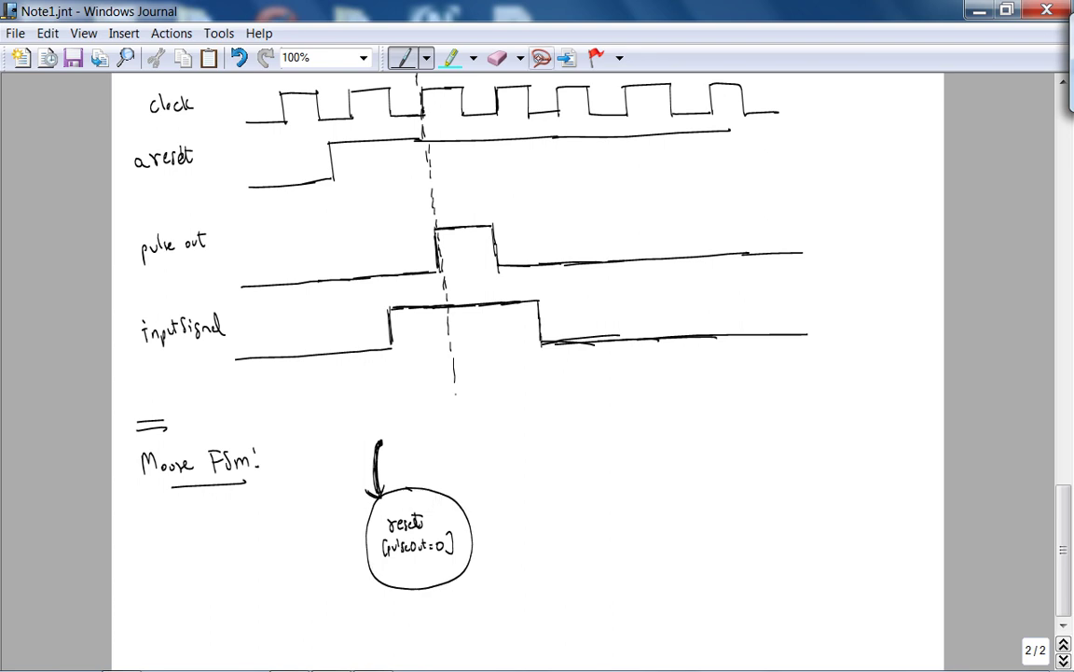
{"action": "right_click", "coordinate": [407, 546]}
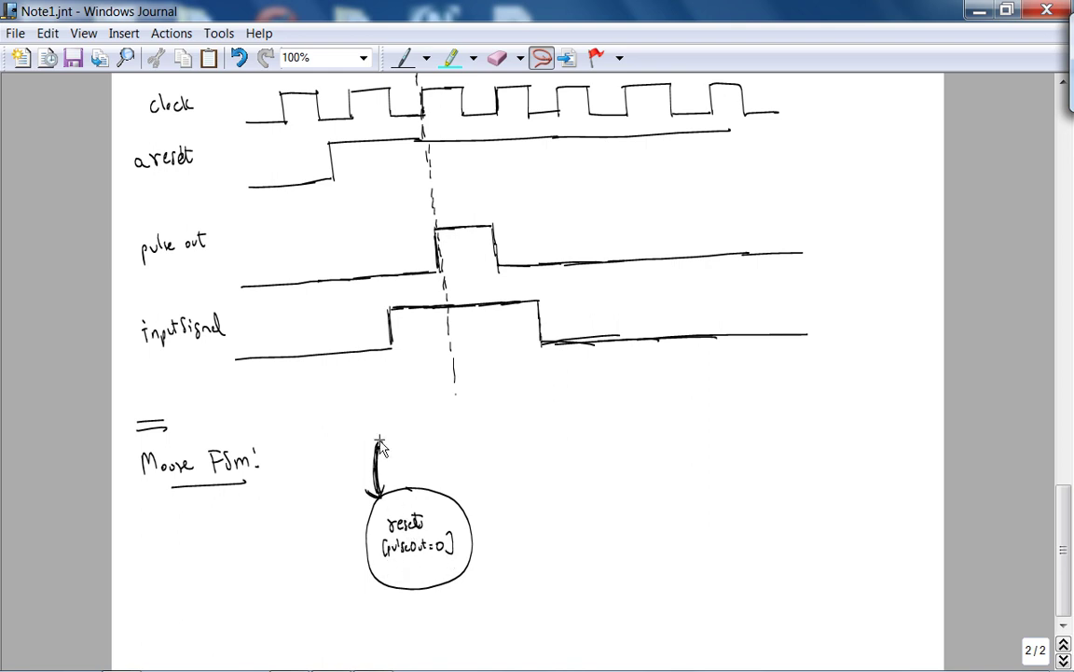
Label the entry arrow 'areset' and add a reset self-loop labelled inputsignal'.
{"action": "left_click", "coordinate": [403, 57]}
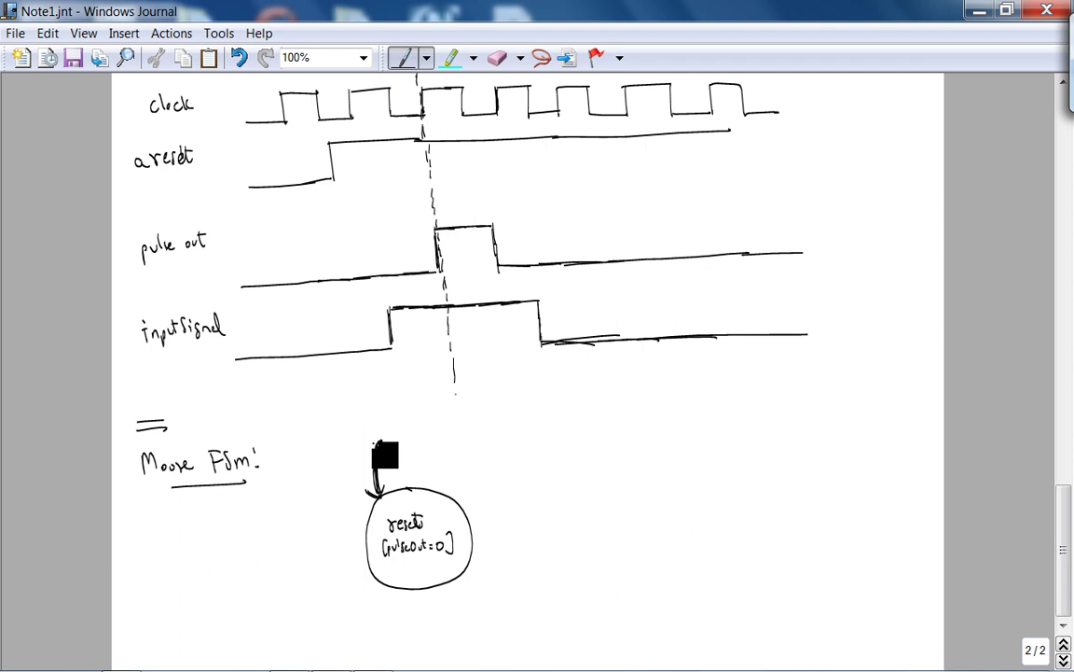
{"action": "mouse_move", "coordinate": [377, 444]}
{"action": "left_mouse_down"}
{"action": "mouse_move", "coordinate": [420, 446]}
{"action": "mouse_move", "coordinate": [431, 435]}
{"action": "left_mouse_up"}
{"action": "mouse_move", "coordinate": [382, 584]}
{"action": "left_mouse_down"}
{"action": "mouse_move", "coordinate": [344, 608]}
{"action": "mouse_move", "coordinate": [362, 559]}
{"action": "left_mouse_up"}
{"action": "left_click_drag", "start_coordinate": [297, 623], "coordinate": [319, 608]}
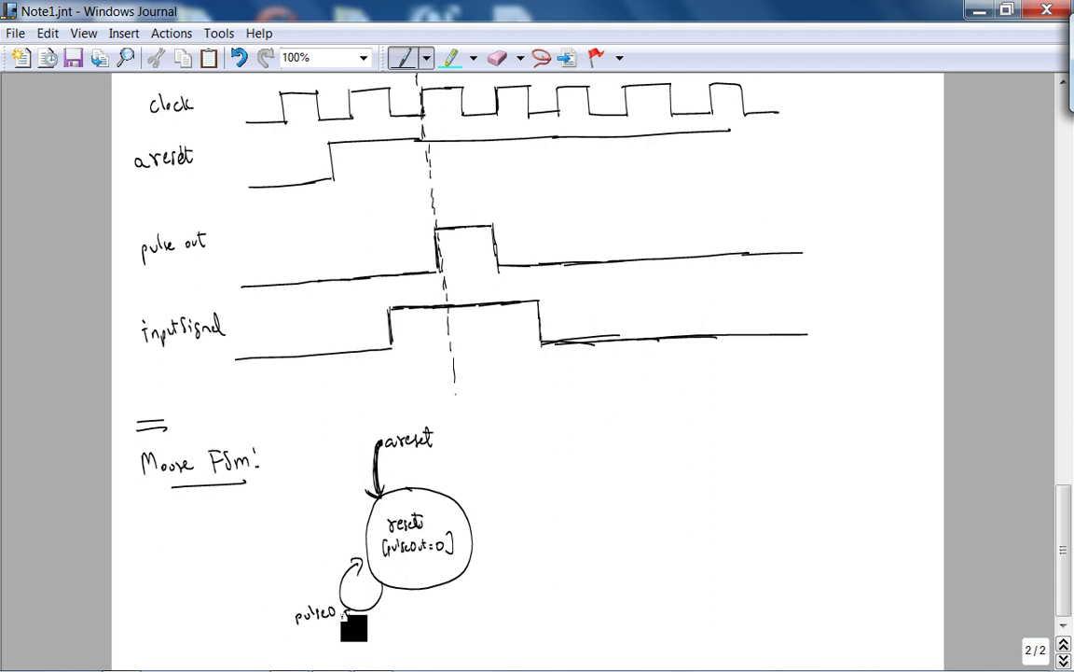
{"action": "left_click_drag", "start_coordinate": [320, 623], "coordinate": [345, 618]}
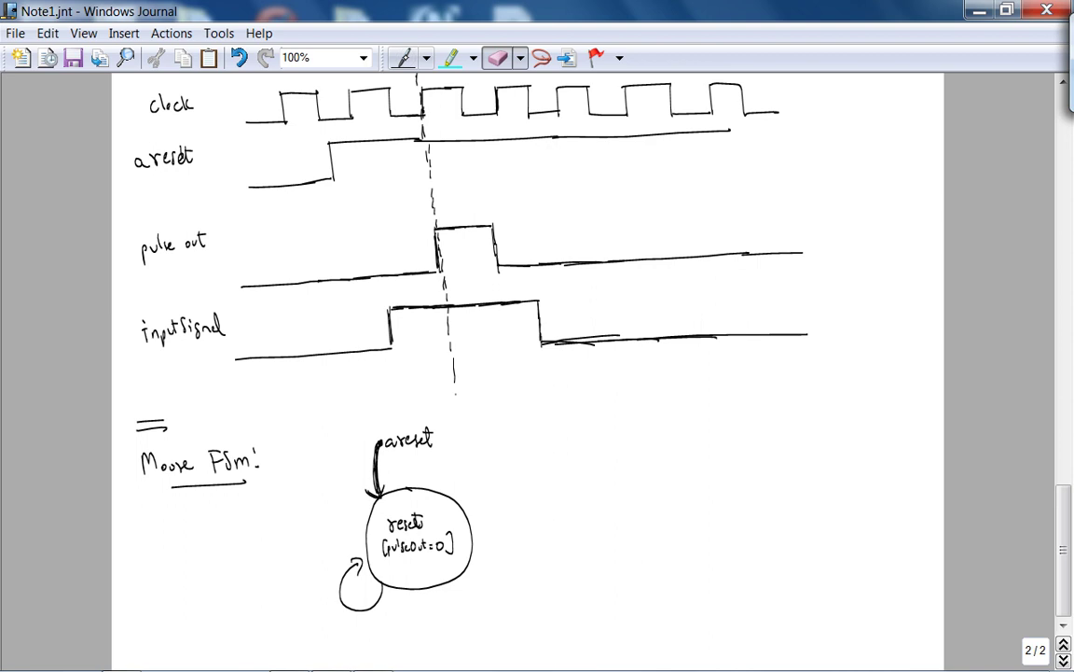
{"action": "left_click", "coordinate": [403, 57]}
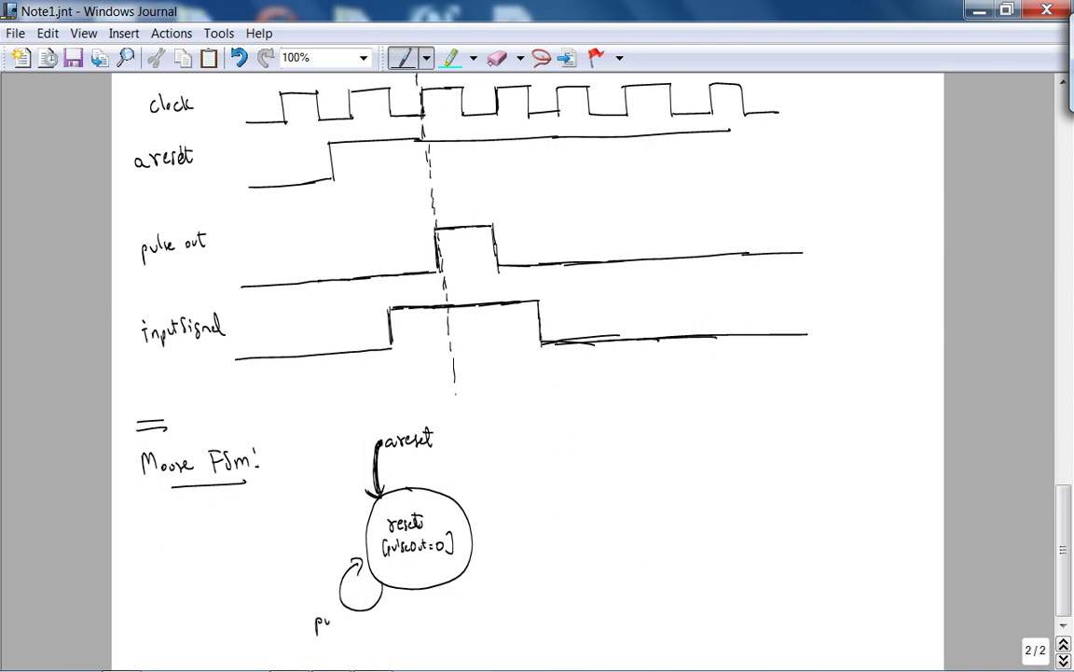
{"action": "left_click", "coordinate": [497, 57]}
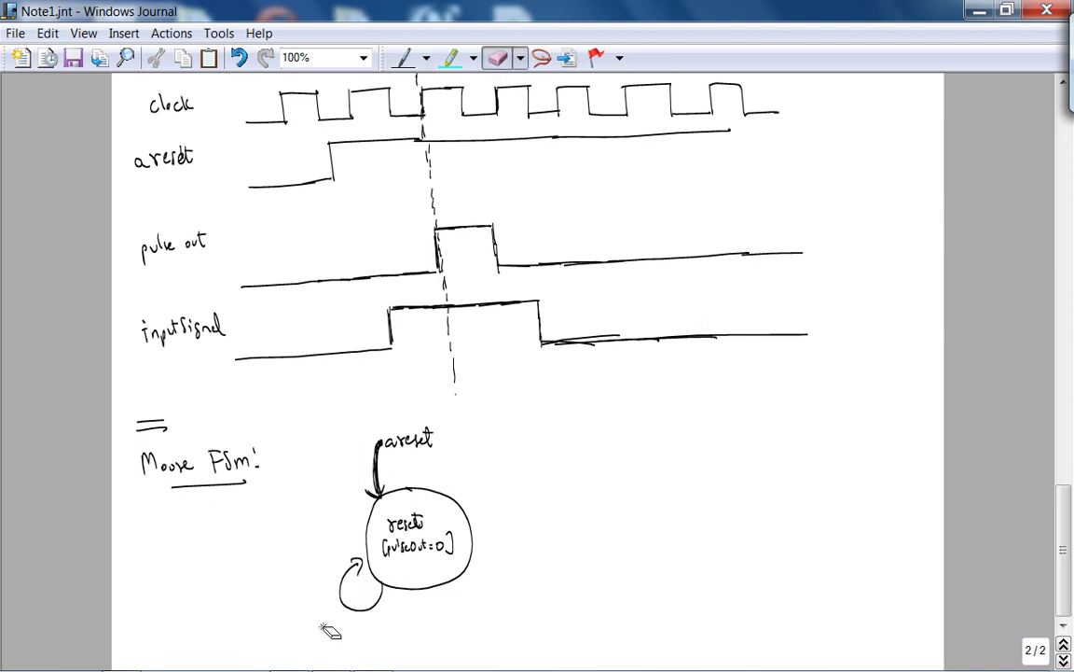
{"action": "left_click", "coordinate": [403, 57]}
{"action": "mouse_move", "coordinate": [318, 613]}
{"action": "left_mouse_down"}
{"action": "mouse_move", "coordinate": [386, 626]}
{"action": "mouse_move", "coordinate": [396, 614]}
{"action": "left_mouse_up"}
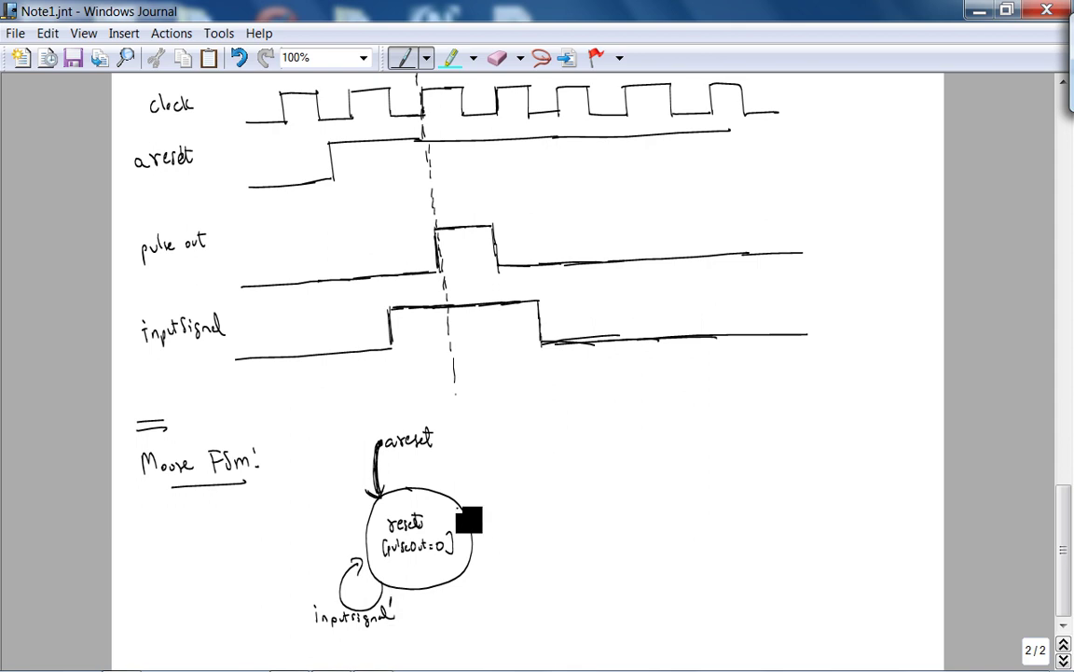
Draw an outgoing transition arrow from reset labelled inputsignal.
{"action": "mouse_move", "coordinate": [460, 504]}
{"action": "left_mouse_down"}
{"action": "mouse_move", "coordinate": [499, 489]}
{"action": "mouse_move", "coordinate": [560, 494]}
{"action": "left_mouse_up"}
{"action": "left_click_drag", "start_coordinate": [481, 470], "coordinate": [481, 482]}
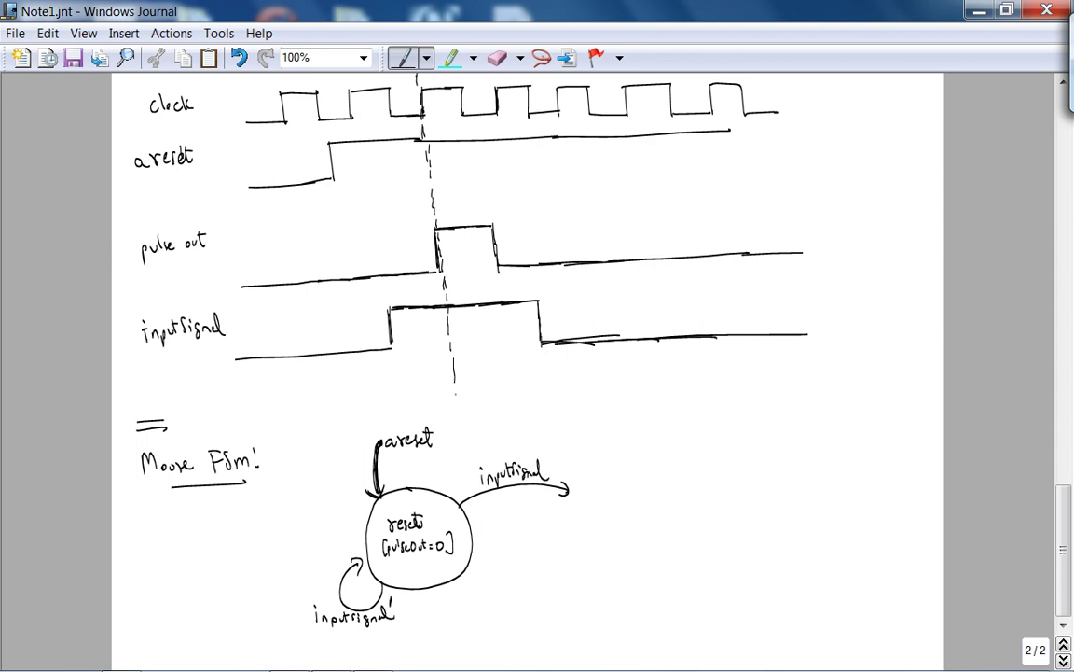
{"action": "left_click", "coordinate": [542, 57]}
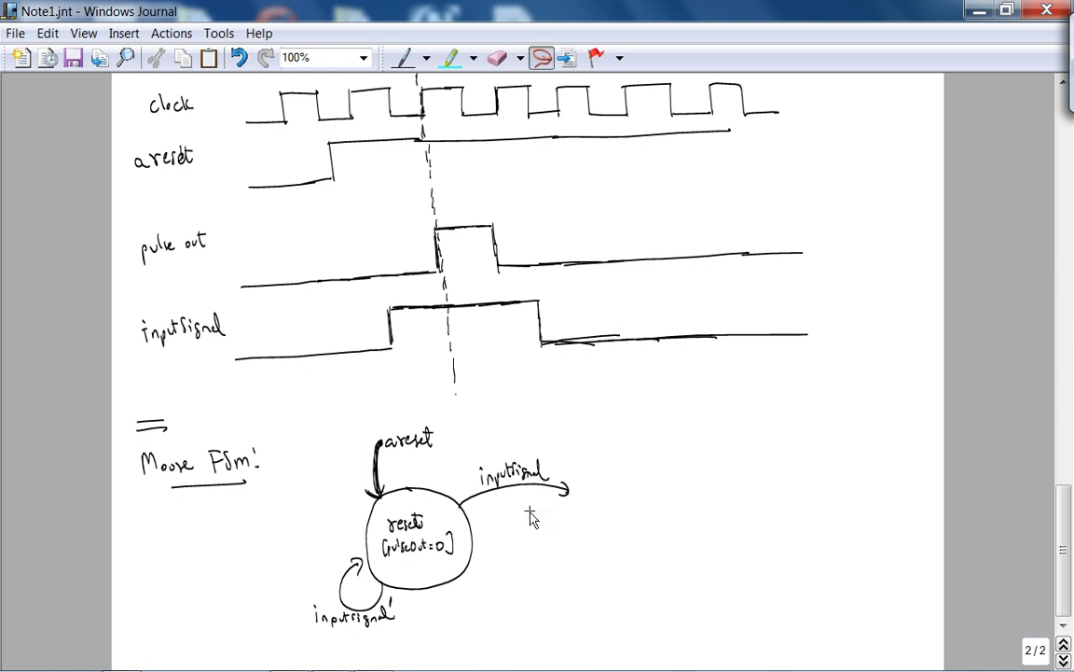
Draw the second state circle, named outputone and labelled [pulseOut = 1].
{"action": "left_click", "coordinate": [403, 57]}
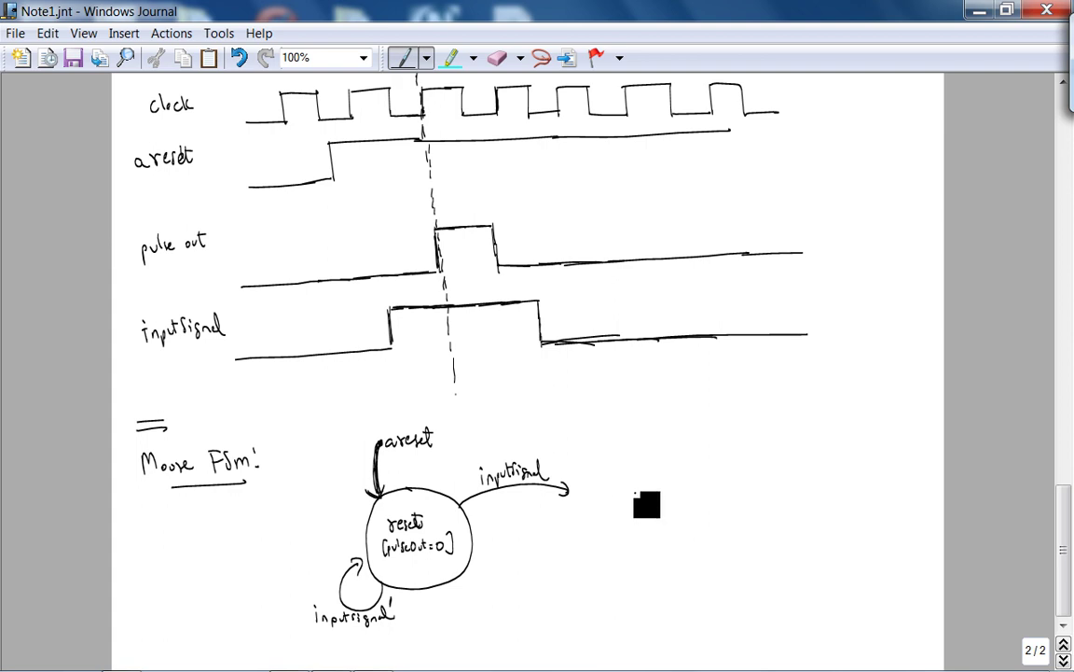
{"action": "left_click_drag", "start_coordinate": [592, 485], "coordinate": [628, 484]}
{"action": "left_click_drag", "start_coordinate": [583, 578], "coordinate": [656, 550]}
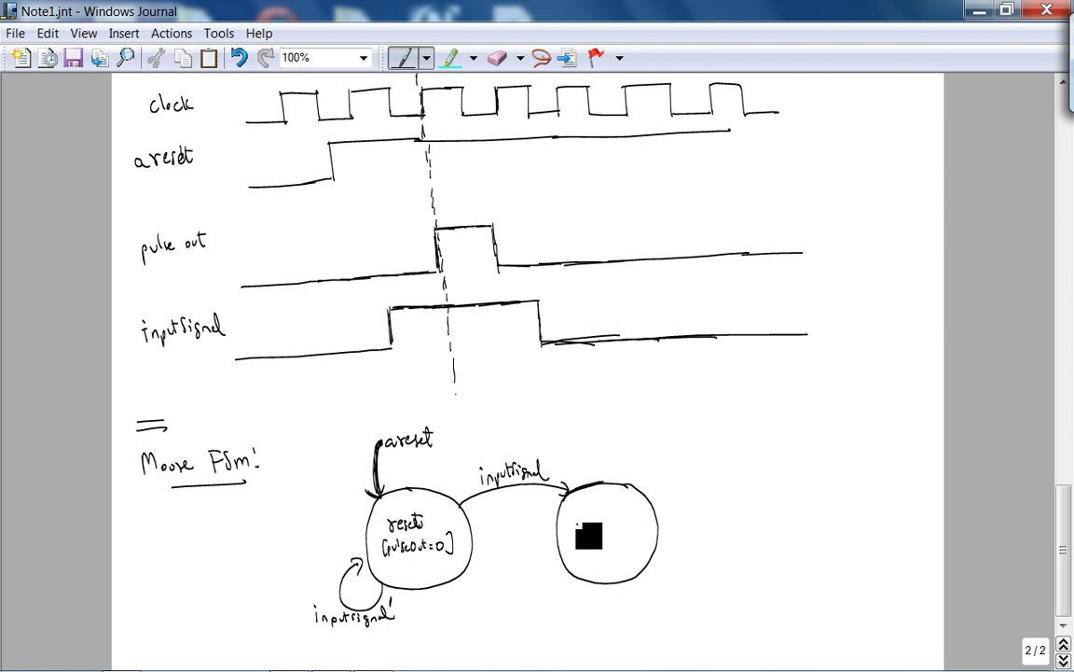
{"action": "left_click_drag", "start_coordinate": [577, 523], "coordinate": [637, 521]}
{"action": "mouse_move", "coordinate": [584, 548]}
{"action": "left_mouse_down"}
{"action": "mouse_move", "coordinate": [582, 563]}
{"action": "mouse_move", "coordinate": [642, 550]}
{"action": "left_mouse_up"}
{"action": "left_click_drag", "start_coordinate": [635, 553], "coordinate": [645, 557]}
{"action": "left_click_drag", "start_coordinate": [649, 543], "coordinate": [643, 558]}
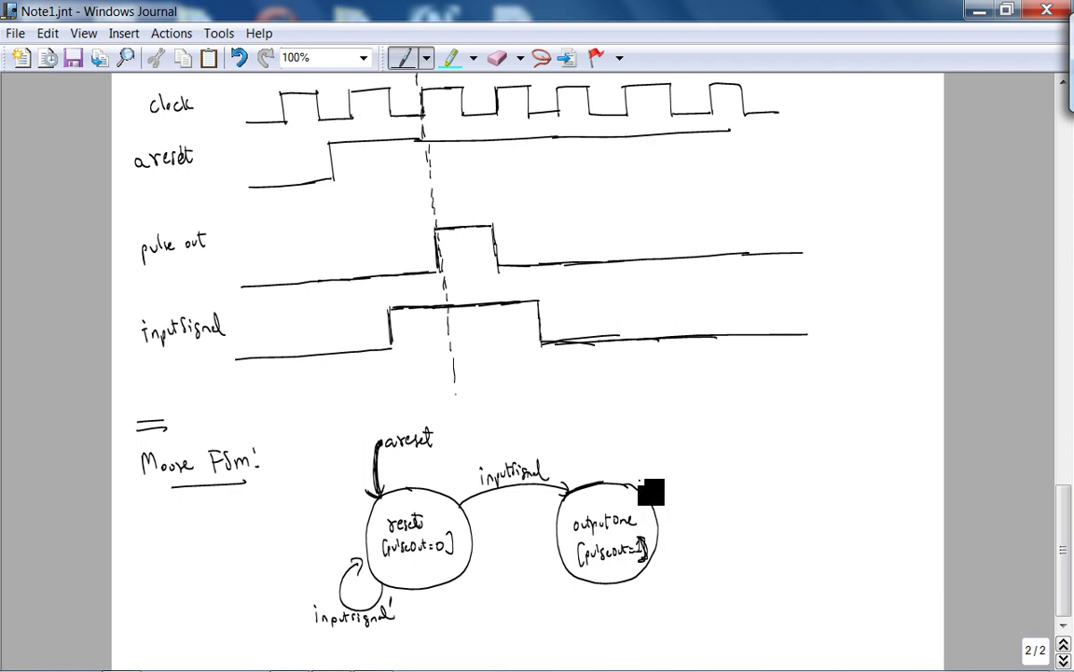
{"action": "mouse_move", "coordinate": [637, 550]}
{"action": "left_mouse_down"}
{"action": "mouse_move", "coordinate": [604, 546]}
{"action": "mouse_move", "coordinate": [638, 547]}
{"action": "left_mouse_up"}
{"action": "mouse_move", "coordinate": [587, 550]}
{"action": "left_mouse_down"}
{"action": "mouse_move", "coordinate": [598, 560]}
{"action": "mouse_move", "coordinate": [600, 547]}
{"action": "mouse_move", "coordinate": [574, 560]}
{"action": "mouse_move", "coordinate": [629, 553]}
{"action": "left_mouse_up"}
{"action": "left_click", "coordinate": [496, 56]}
{"action": "left_click_drag", "start_coordinate": [634, 545], "coordinate": [635, 561]}
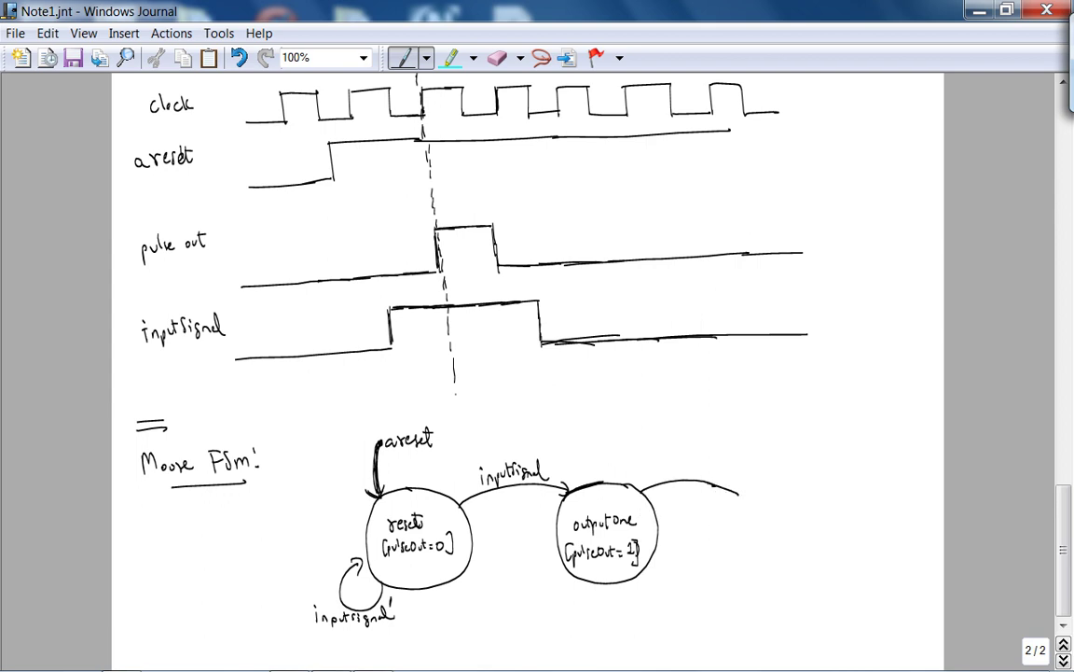
Draw a transition arrow out of outputone marked with an X.
{"action": "left_click_drag", "start_coordinate": [642, 486], "coordinate": [739, 492]}
{"action": "left_click_drag", "start_coordinate": [671, 458], "coordinate": [687, 474]}
{"action": "left_click_drag", "start_coordinate": [685, 458], "coordinate": [672, 474]}
{"action": "left_click", "coordinate": [497, 58]}
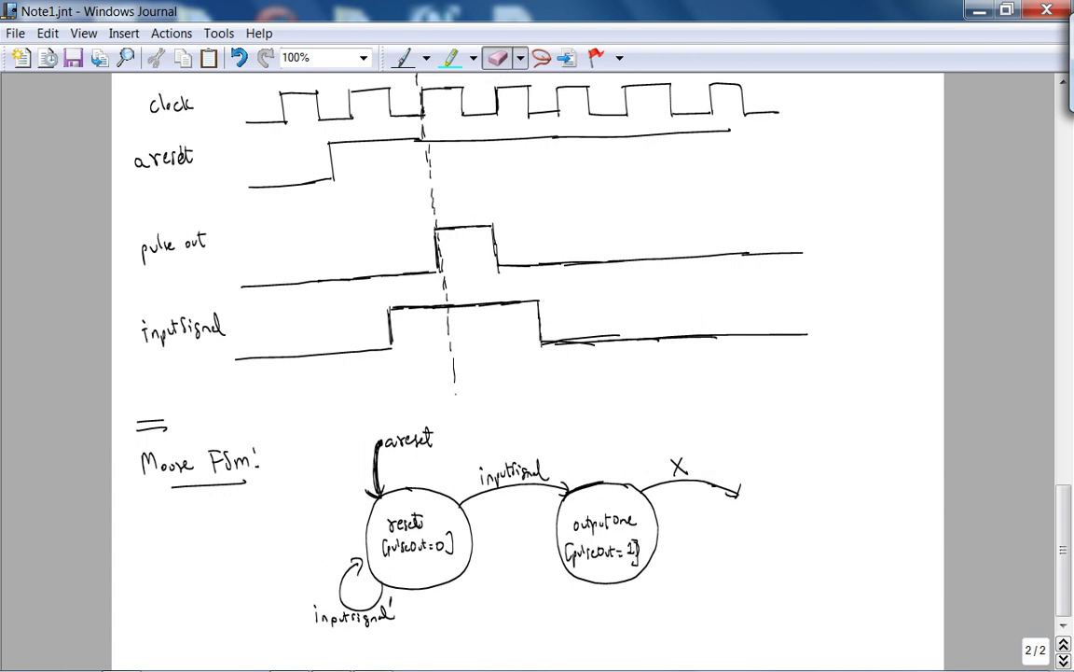
{"action": "left_click", "coordinate": [403, 58]}
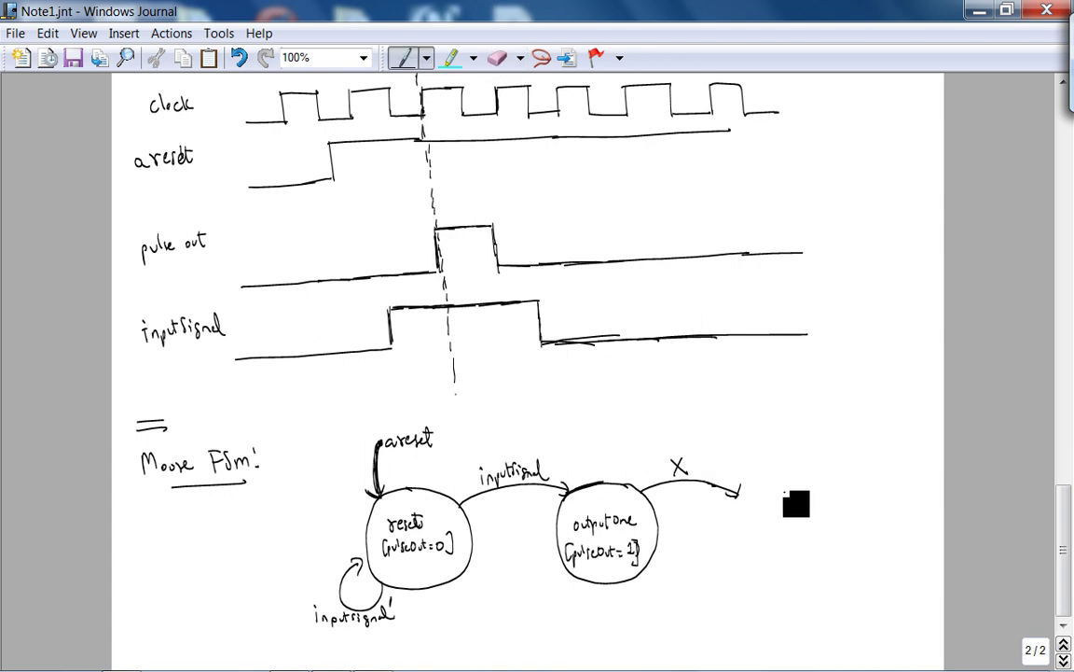
Draw a third state circle labelled 'output zero' with a self-loop marked inputsignal.
{"action": "mouse_move", "coordinate": [789, 487]}
{"action": "left_mouse_down"}
{"action": "mouse_move", "coordinate": [747, 571]}
{"action": "mouse_move", "coordinate": [780, 576]}
{"action": "mouse_move", "coordinate": [809, 509]}
{"action": "left_mouse_up"}
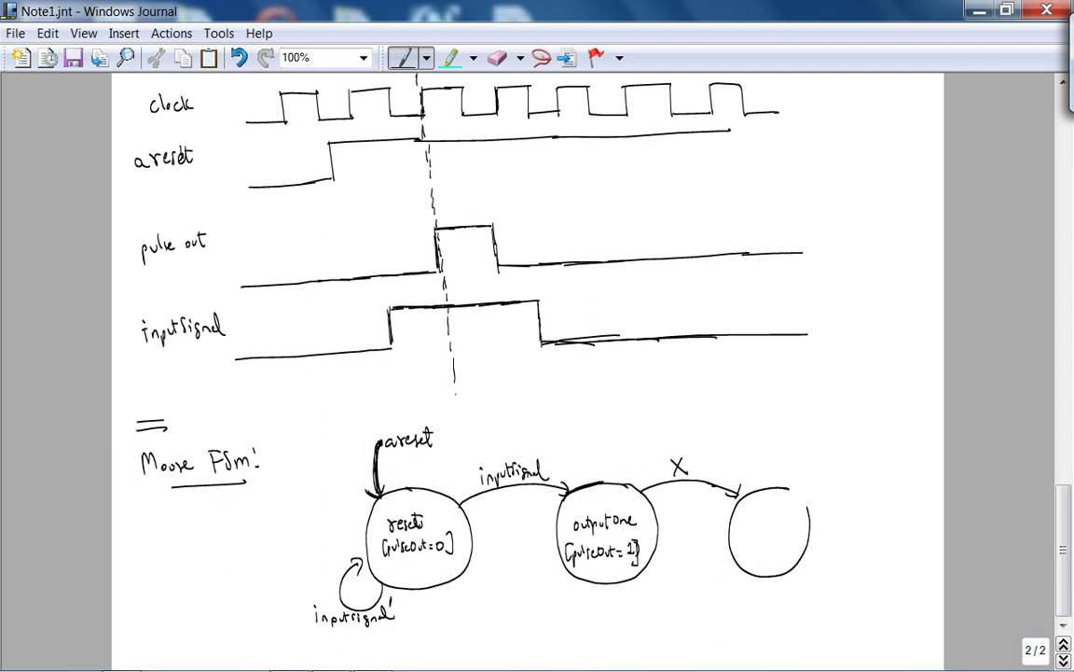
{"action": "mouse_move", "coordinate": [739, 519]}
{"action": "left_mouse_down"}
{"action": "mouse_move", "coordinate": [780, 518]}
{"action": "mouse_move", "coordinate": [792, 542]}
{"action": "mouse_move", "coordinate": [755, 566]}
{"action": "mouse_move", "coordinate": [778, 552]}
{"action": "mouse_move", "coordinate": [799, 560]}
{"action": "mouse_move", "coordinate": [791, 541]}
{"action": "mouse_move", "coordinate": [796, 554]}
{"action": "left_mouse_up"}
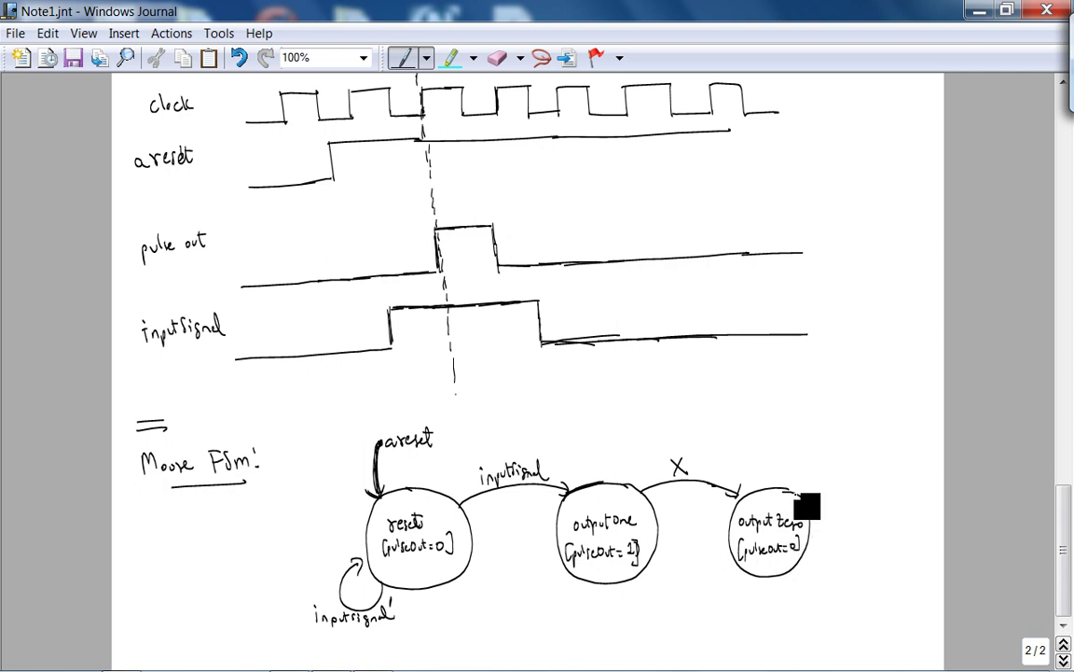
{"action": "mouse_move", "coordinate": [795, 492]}
{"action": "left_mouse_down"}
{"action": "mouse_move", "coordinate": [836, 515]}
{"action": "mouse_move", "coordinate": [809, 511]}
{"action": "left_mouse_up"}
{"action": "left_click_drag", "start_coordinate": [824, 464], "coordinate": [869, 476]}
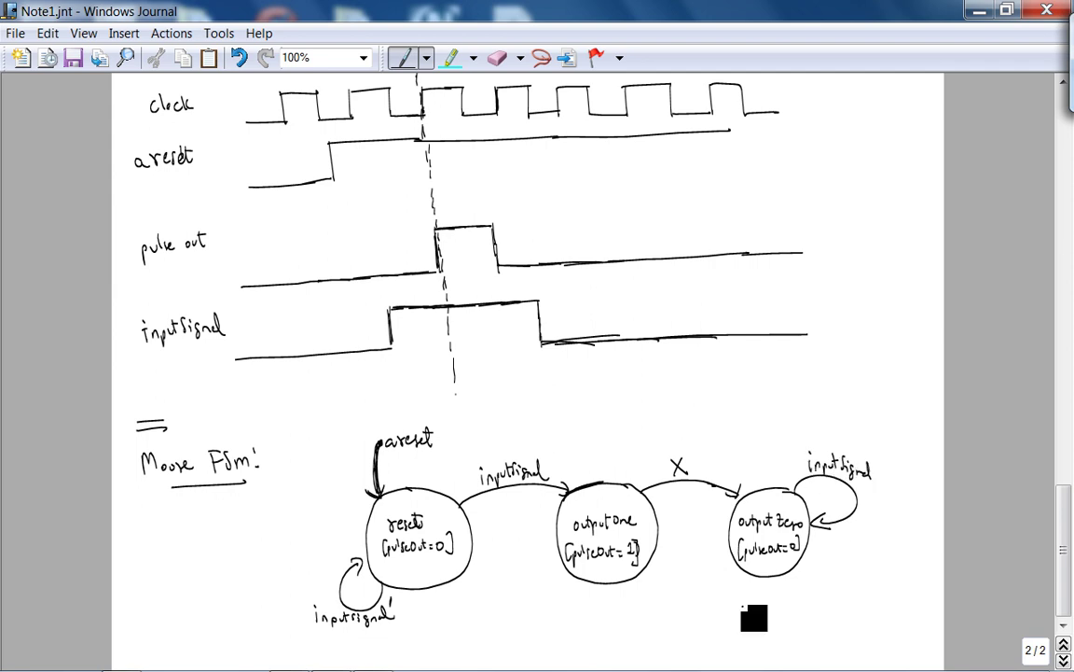
{"action": "left_click", "coordinate": [541, 58]}
{"action": "left_click", "coordinate": [410, 59]}
Draw a curved arrow from output zero back to reset, labelled inputsignal with an overbar.
{"action": "mouse_move", "coordinate": [760, 582]}
{"action": "left_mouse_down"}
{"action": "mouse_move", "coordinate": [450, 607]}
{"action": "mouse_move", "coordinate": [460, 608]}
{"action": "left_mouse_up"}
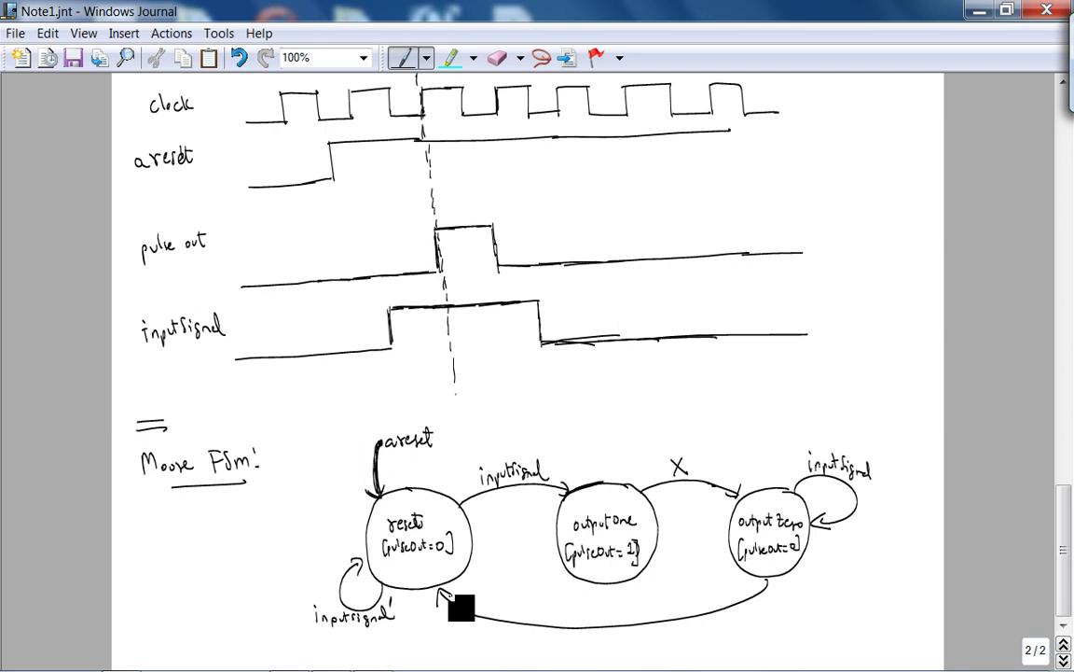
{"action": "left_click_drag", "start_coordinate": [572, 603], "coordinate": [572, 614]}
{"action": "mouse_move", "coordinate": [577, 607]}
{"action": "left_mouse_down"}
{"action": "mouse_move", "coordinate": [623, 619]}
{"action": "mouse_move", "coordinate": [614, 608]}
{"action": "mouse_move", "coordinate": [637, 609]}
{"action": "left_mouse_up"}
{"action": "left_click", "coordinate": [572, 598]}
{"action": "left_click", "coordinate": [497, 57]}
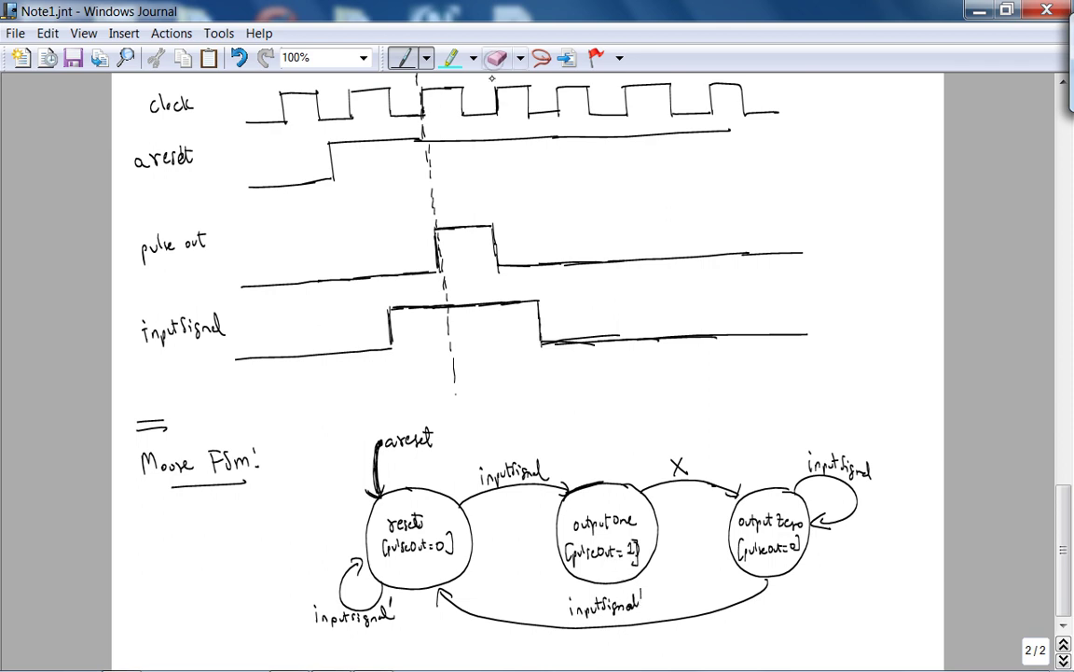
{"action": "left_click", "coordinate": [403, 57]}
{"action": "left_click_drag", "start_coordinate": [566, 591], "coordinate": [598, 589]}
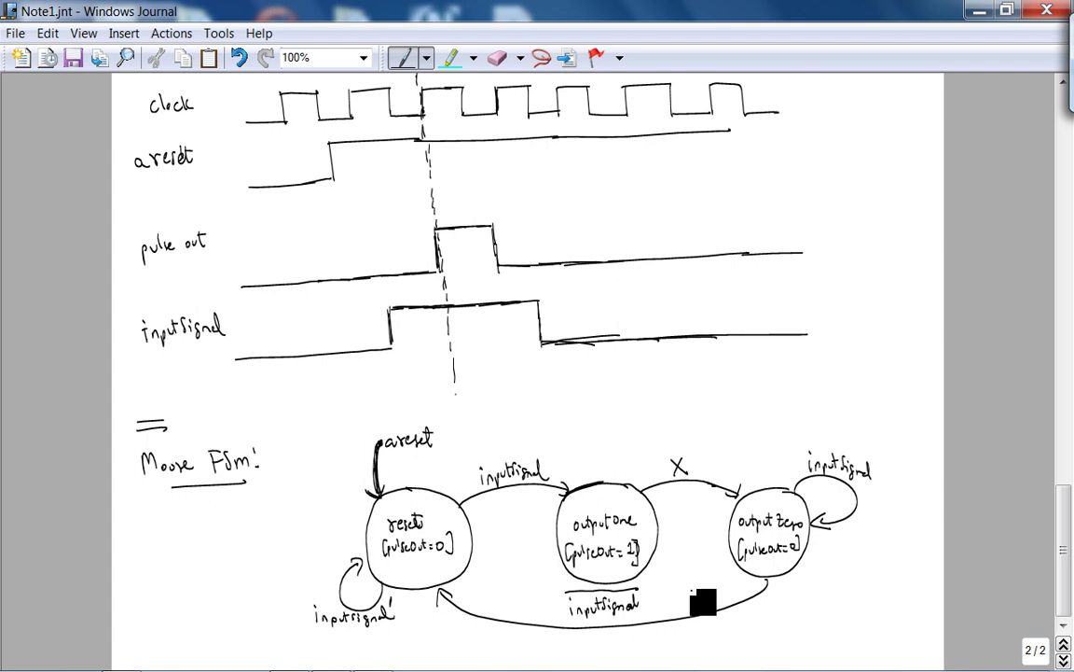
{"action": "scroll", "coordinate": [951, 579], "scroll_direction": "down", "scroll_amount": 5}
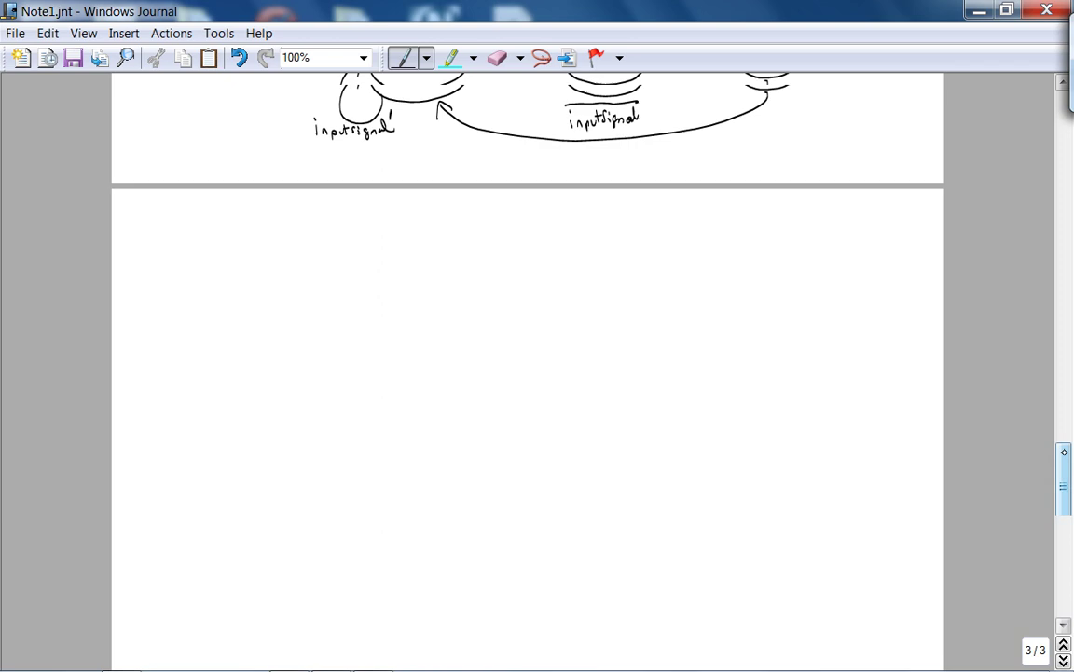
Delete the blank page 3 using Edit > Select Page and Edit > Cut Page.
{"action": "left_click_drag", "start_coordinate": [1064, 452], "coordinate": [1060, 417]}
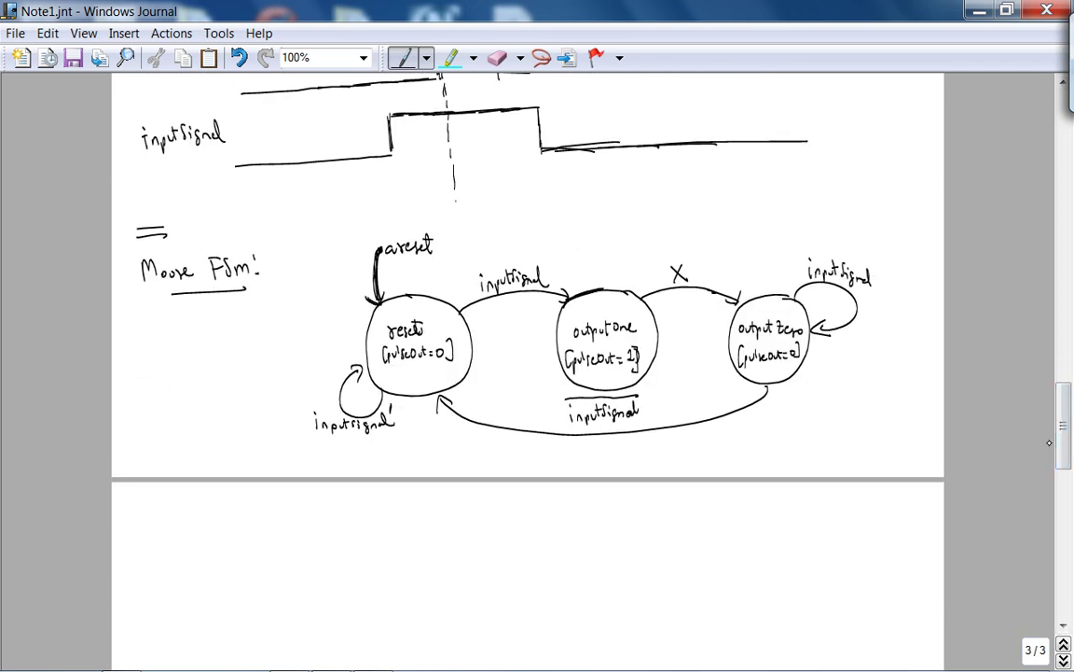
{"action": "left_click", "coordinate": [541, 57]}
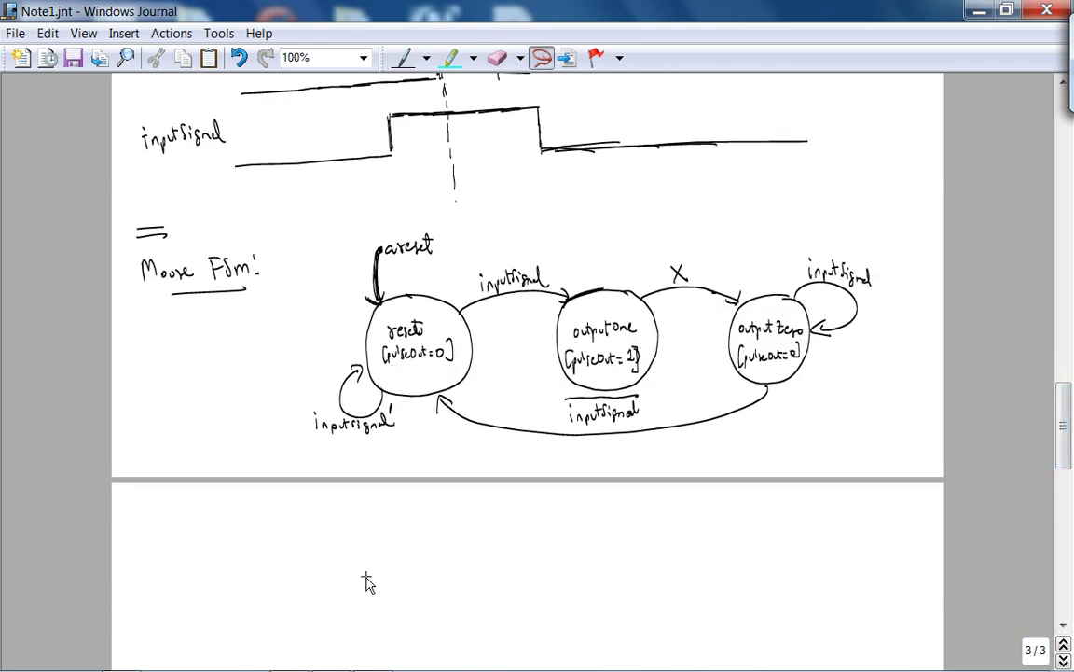
{"action": "left_click", "coordinate": [47, 32]}
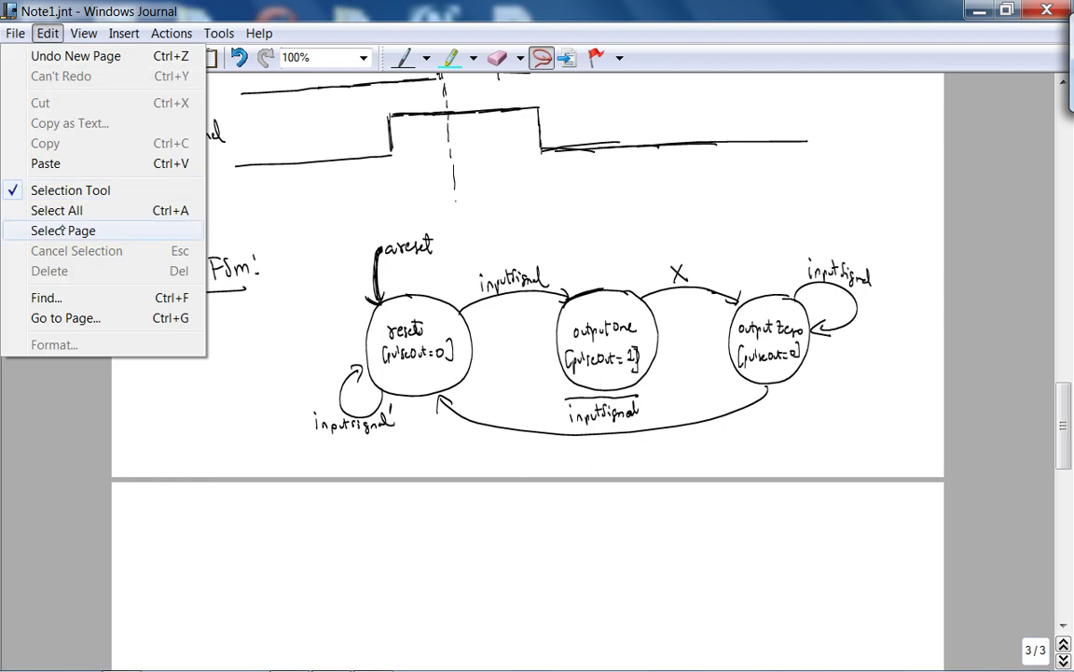
{"action": "left_click", "coordinate": [63, 224]}
{"action": "left_click", "coordinate": [47, 32]}
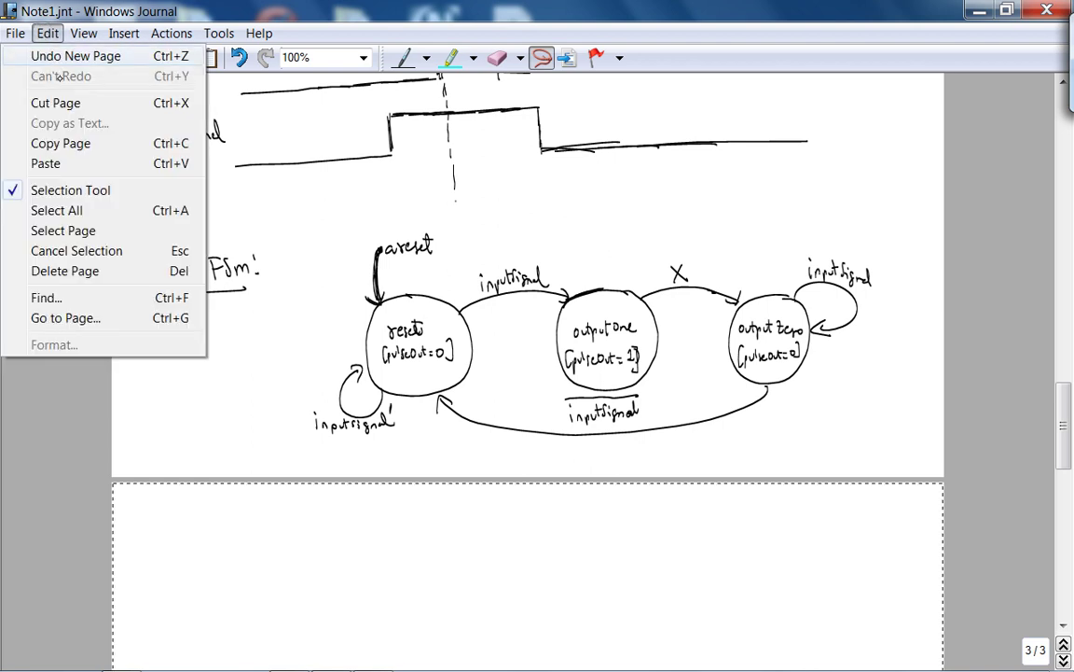
{"action": "left_click", "coordinate": [65, 102]}
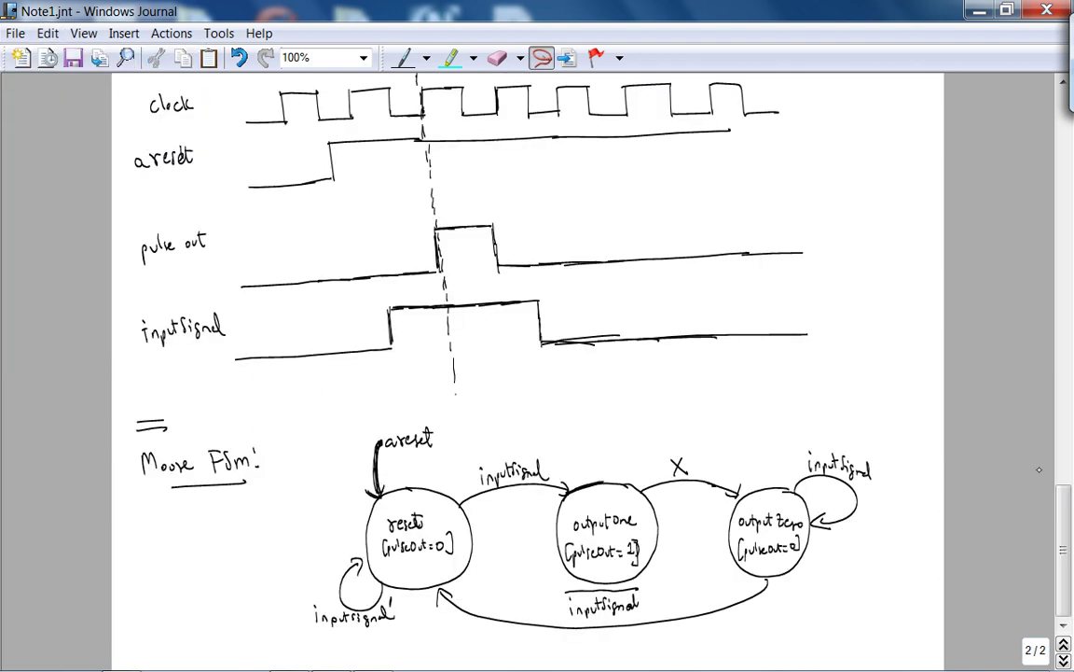
{"action": "left_click", "coordinate": [403, 56]}
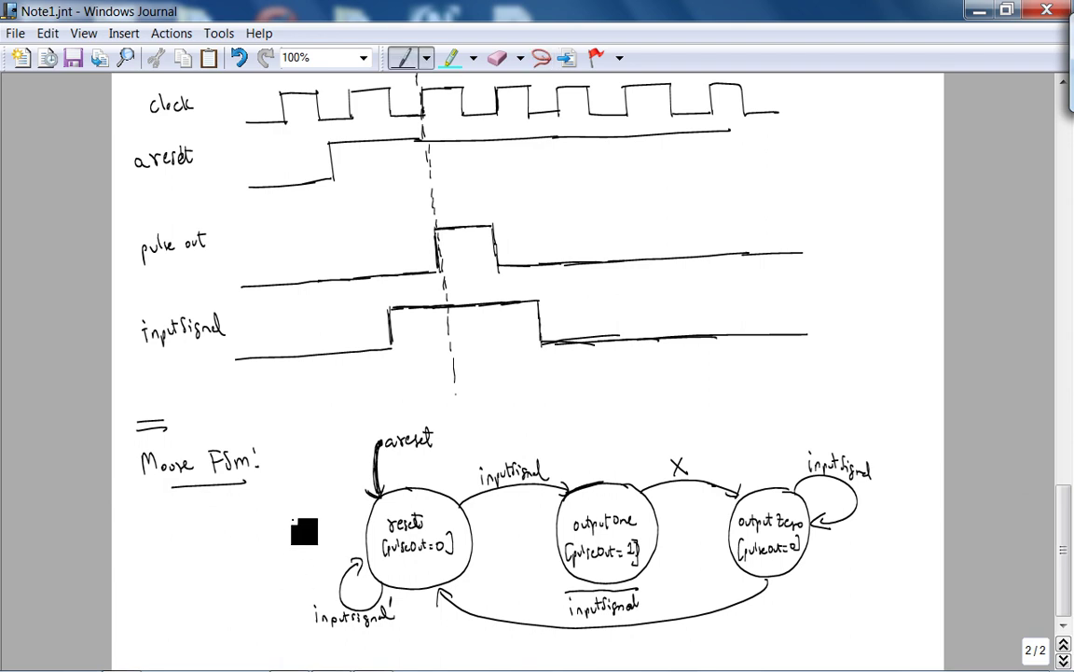
Draw a brace left of the reset state and write 'Design a Mealy FSM' beside it.
{"action": "left_click_drag", "start_coordinate": [301, 503], "coordinate": [306, 620]}
{"action": "mouse_move", "coordinate": [164, 542]}
{"action": "left_mouse_down"}
{"action": "mouse_move", "coordinate": [239, 541]}
{"action": "mouse_move", "coordinate": [267, 552]}
{"action": "left_mouse_up"}
{"action": "left_click", "coordinate": [185, 536]}
{"action": "left_click", "coordinate": [273, 546]}
{"action": "mouse_move", "coordinate": [273, 530]}
{"action": "left_mouse_down"}
{"action": "mouse_move", "coordinate": [273, 540]}
{"action": "mouse_move", "coordinate": [284, 530]}
{"action": "left_mouse_up"}
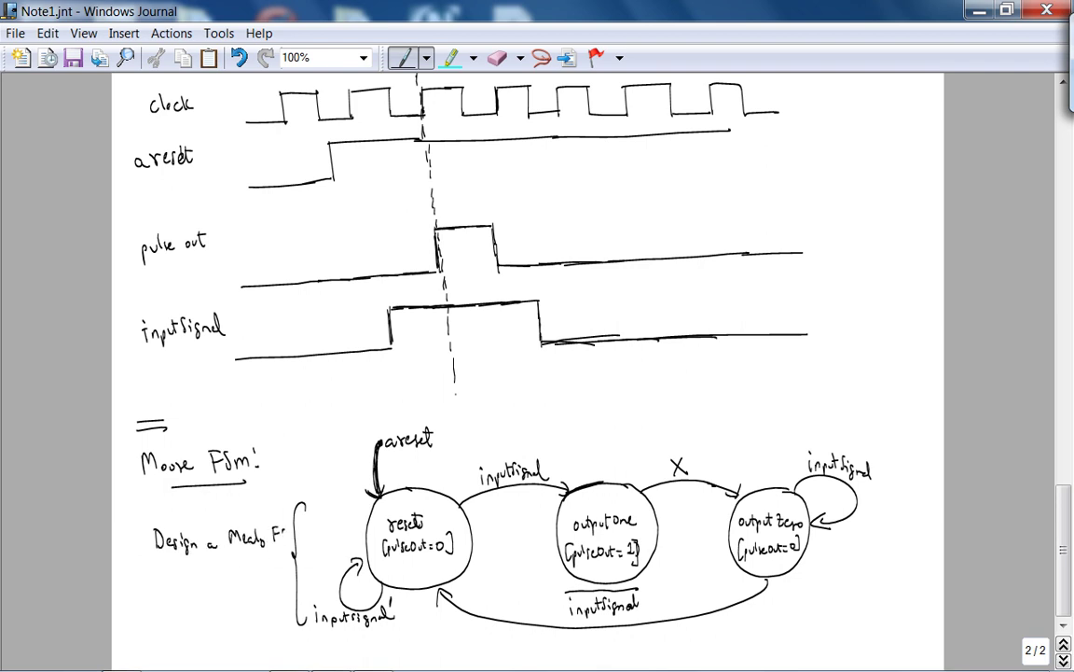
Write the bracketed hint '(hint: it will have one less state)' below, then minimize Journal.
{"action": "mouse_move", "coordinate": [148, 566]}
{"action": "left_mouse_down"}
{"action": "mouse_move", "coordinate": [144, 583]}
{"action": "mouse_move", "coordinate": [166, 580]}
{"action": "left_mouse_up"}
{"action": "mouse_move", "coordinate": [177, 564]}
{"action": "left_mouse_down"}
{"action": "mouse_move", "coordinate": [175, 581]}
{"action": "mouse_move", "coordinate": [182, 568]}
{"action": "mouse_move", "coordinate": [207, 580]}
{"action": "mouse_move", "coordinate": [224, 569]}
{"action": "left_mouse_up"}
{"action": "left_click", "coordinate": [189, 575]}
{"action": "mouse_move", "coordinate": [235, 571]}
{"action": "left_mouse_down"}
{"action": "mouse_move", "coordinate": [235, 580]}
{"action": "mouse_move", "coordinate": [247, 567]}
{"action": "left_mouse_up"}
{"action": "left_click_drag", "start_coordinate": [250, 571], "coordinate": [256, 580]}
{"action": "left_click_drag", "start_coordinate": [263, 560], "coordinate": [263, 581]}
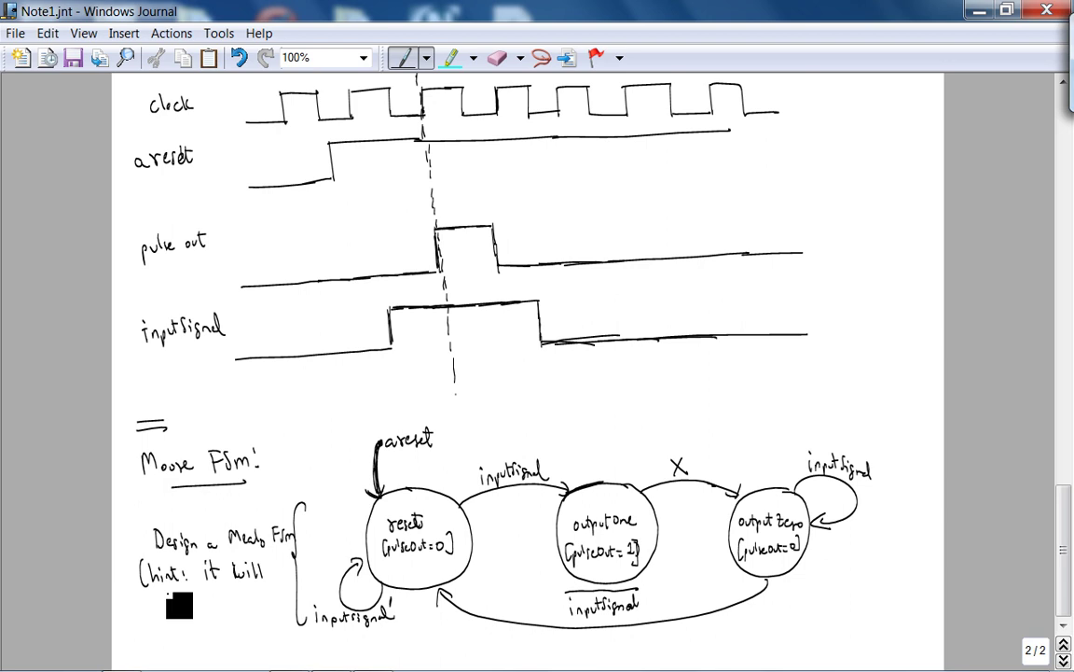
{"action": "left_click_drag", "start_coordinate": [164, 593], "coordinate": [248, 604]}
{"action": "left_click_drag", "start_coordinate": [255, 597], "coordinate": [192, 629]}
{"action": "left_click_drag", "start_coordinate": [206, 615], "coordinate": [206, 630]}
{"action": "mouse_move", "coordinate": [200, 622]}
{"action": "left_mouse_down"}
{"action": "mouse_move", "coordinate": [229, 623]}
{"action": "mouse_move", "coordinate": [274, 560]}
{"action": "left_mouse_up"}
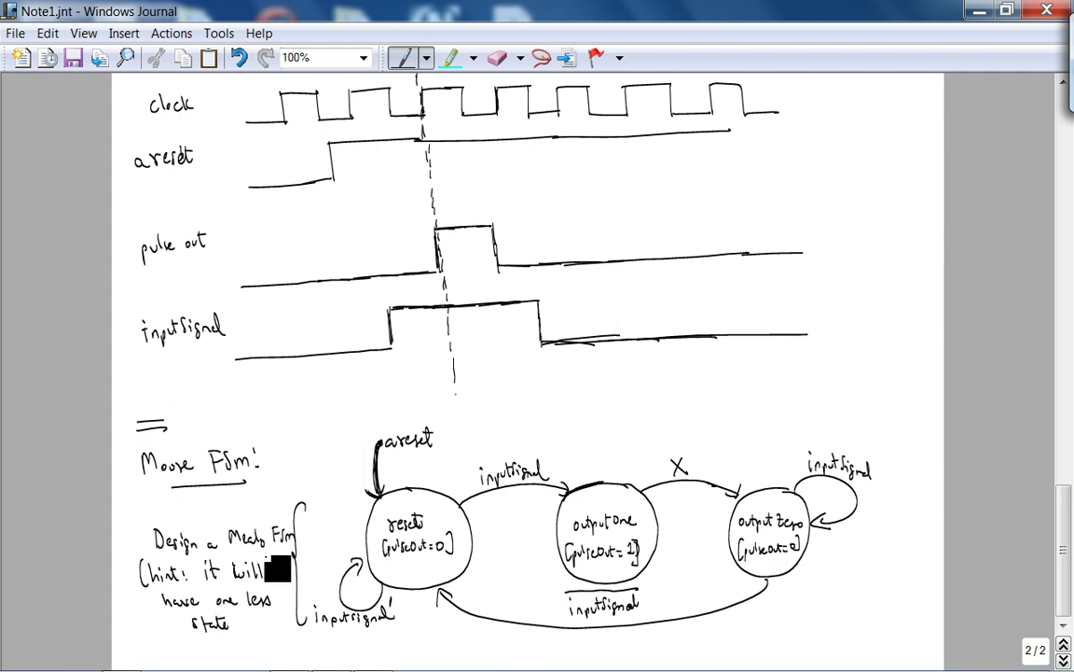
{"action": "left_click_drag", "start_coordinate": [145, 558], "coordinate": [157, 624]}
{"action": "left_click", "coordinate": [541, 57]}
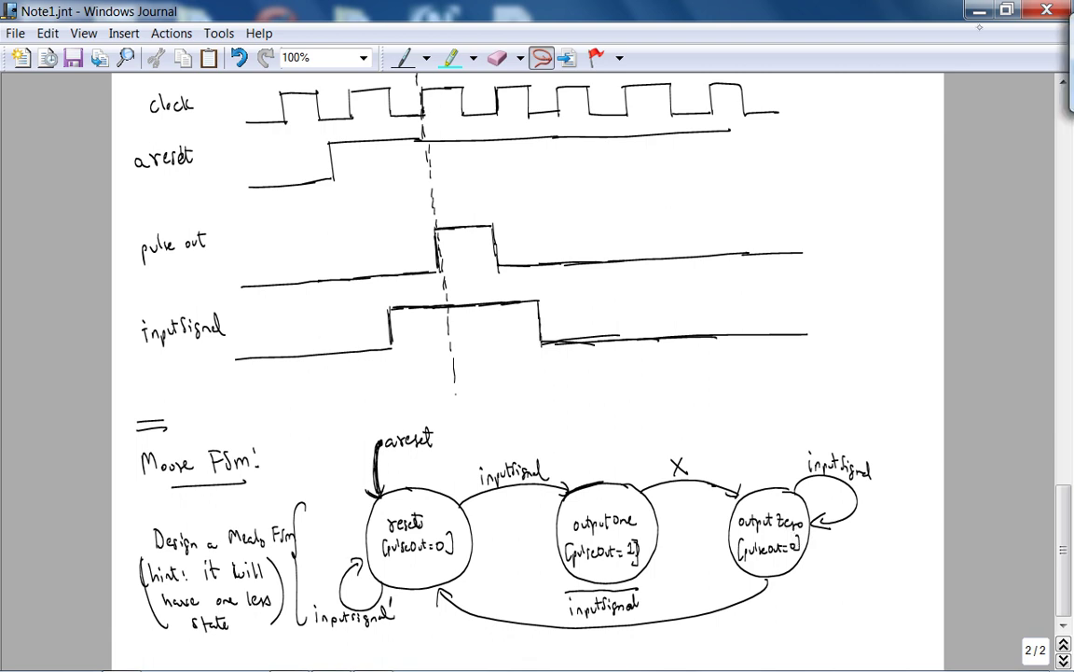
{"action": "left_click", "coordinate": [979, 10]}
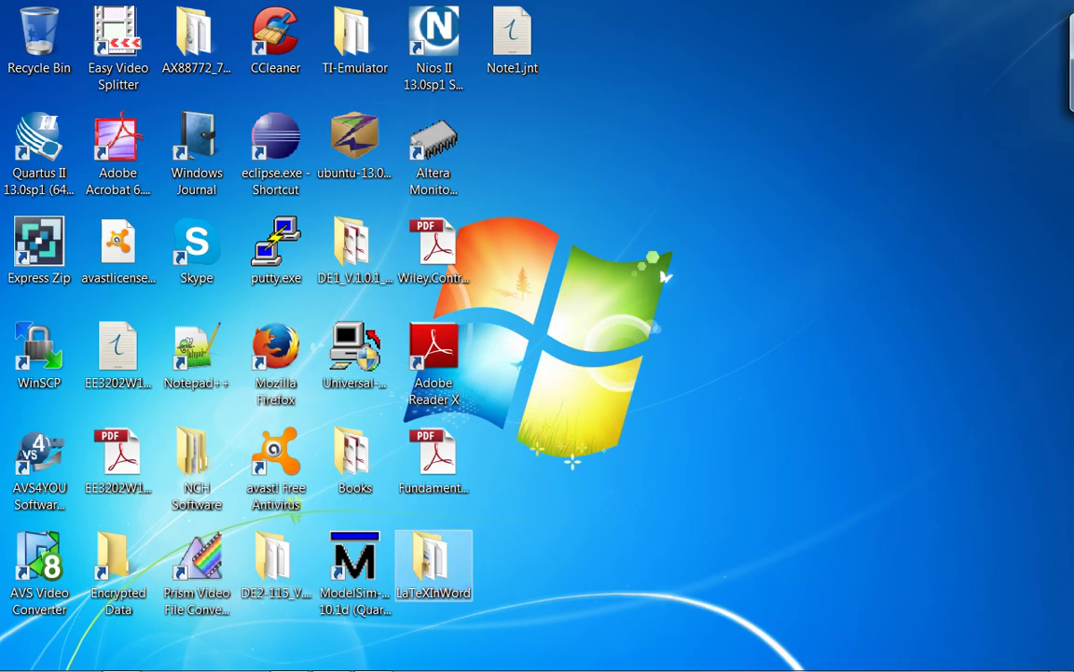
Open the C:\ee2902\singlePulseGenerator folder in Explorer, then bring the Firefox course homepage forward.
{"action": "left_click", "coordinate": [122, 657]}
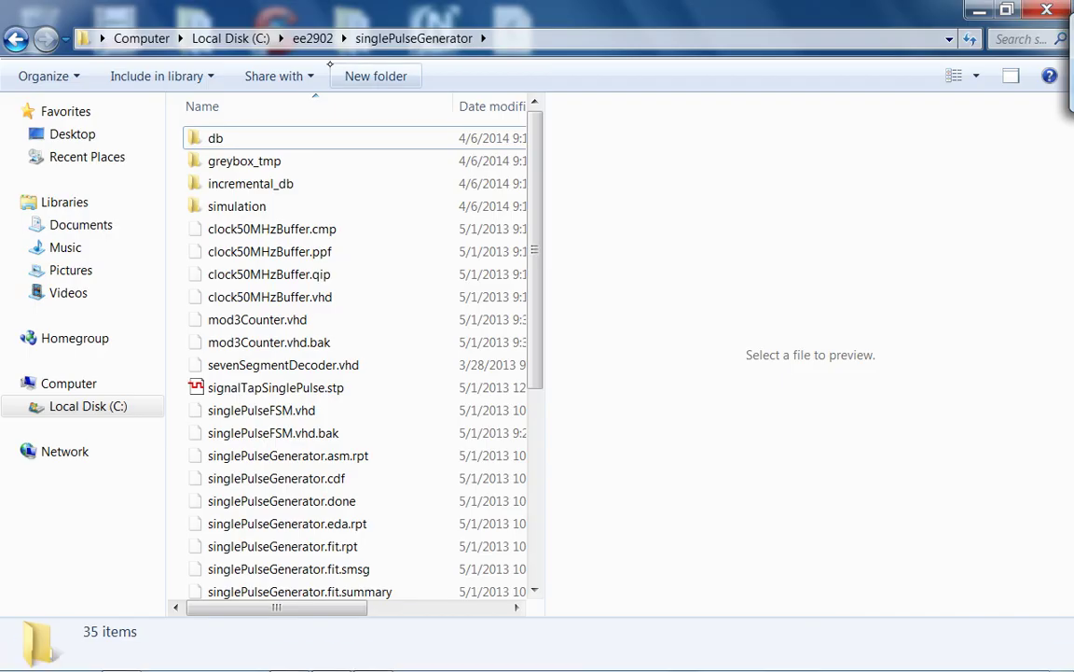
{"action": "left_click", "coordinate": [289, 657]}
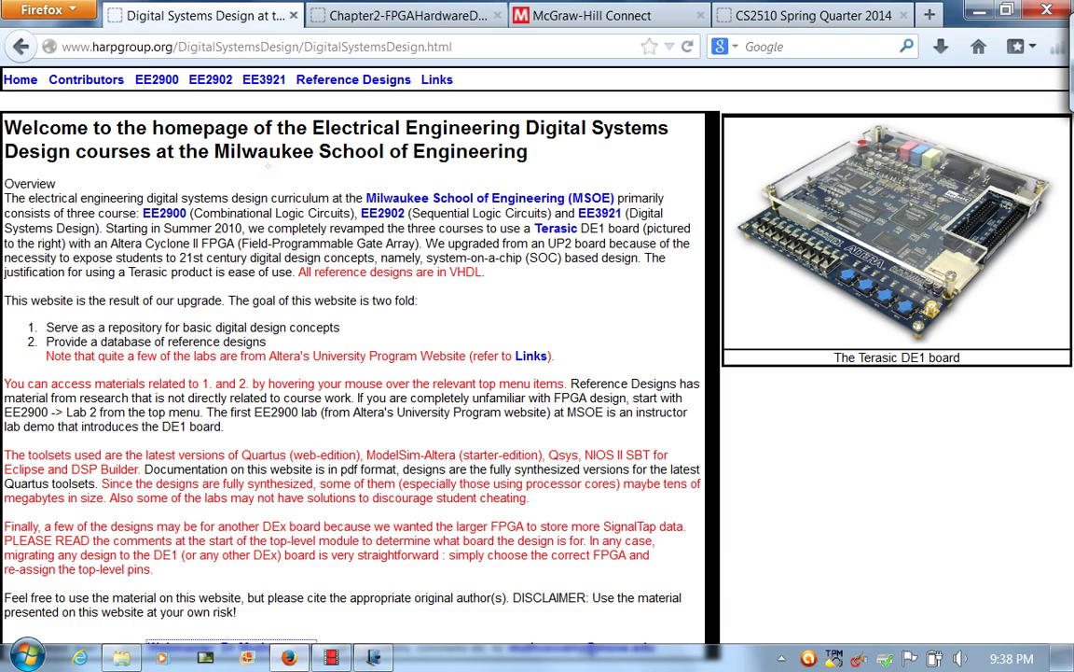
View the EE2902 menu's labs and reference designs, then minimize Firefox.
{"action": "mouse_move", "coordinate": [236, 82]}
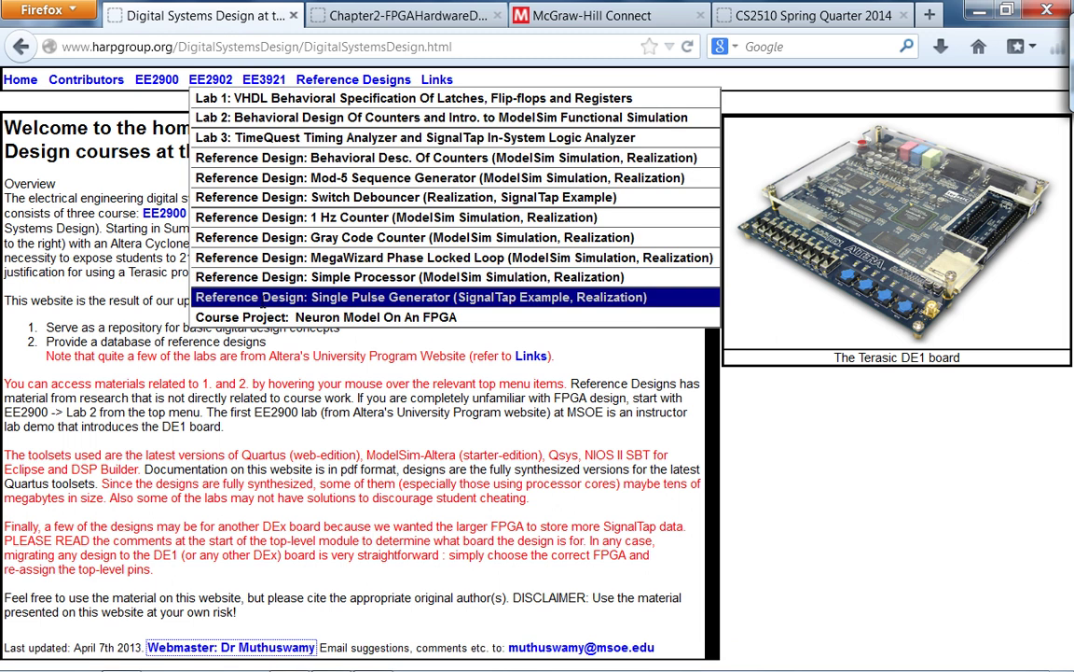
{"action": "left_click", "coordinate": [975, 11]}
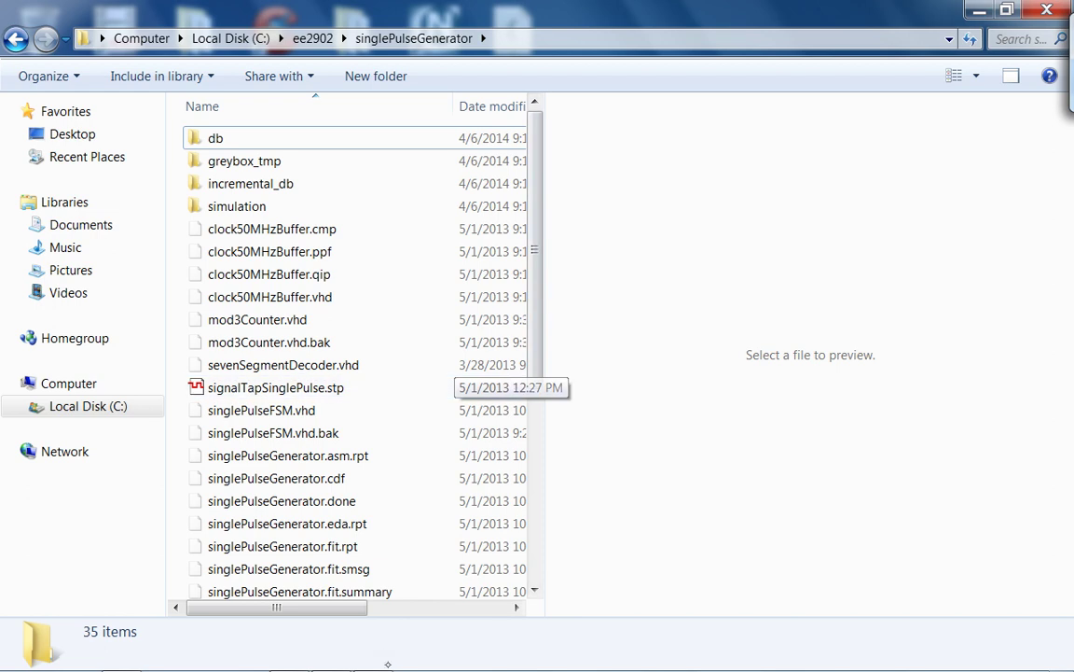
Review the singlePulseGenerator top-level VHDL in Quartus II, including the singlePulseFSM component declaration.
{"action": "left_click", "coordinate": [331, 658]}
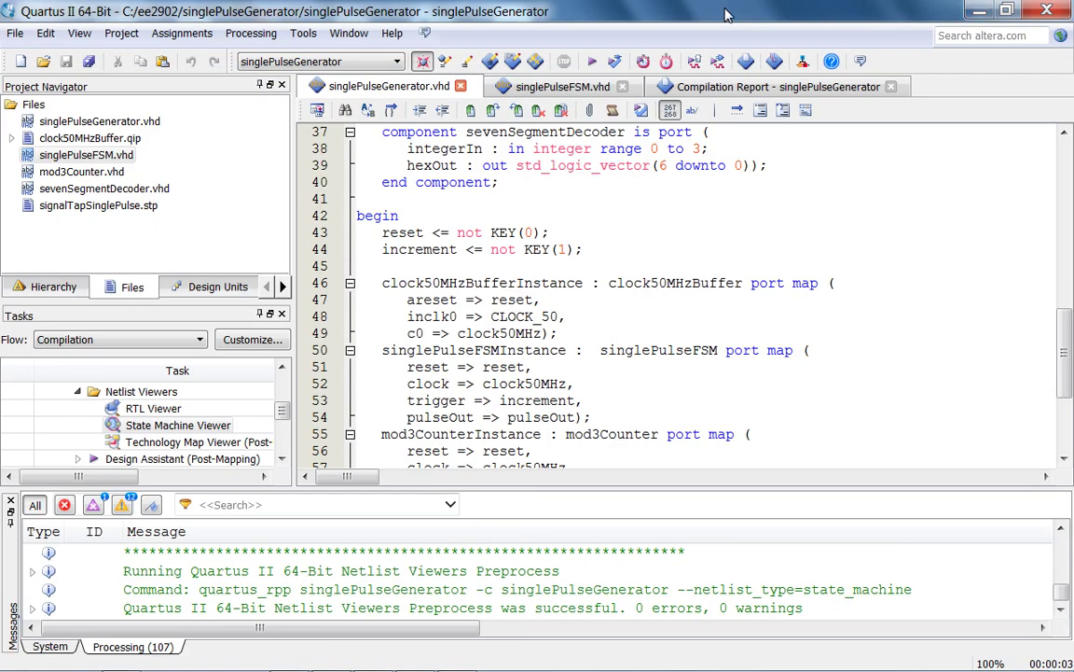
{"action": "left_click_drag", "start_coordinate": [282, 411], "coordinate": [294, 370]}
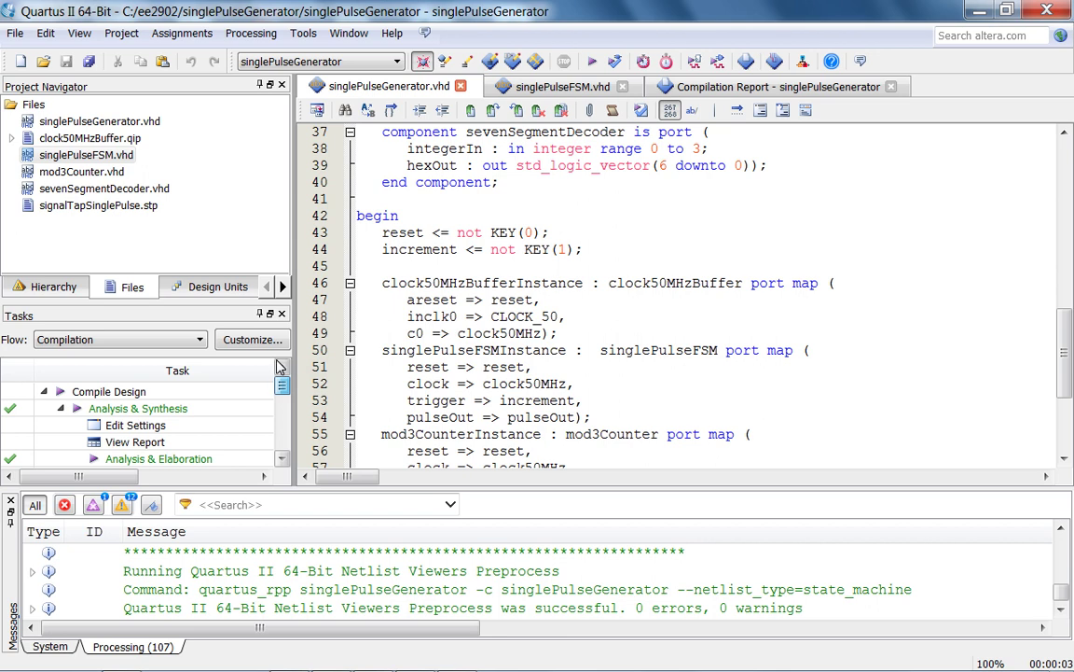
{"action": "left_click", "coordinate": [63, 407]}
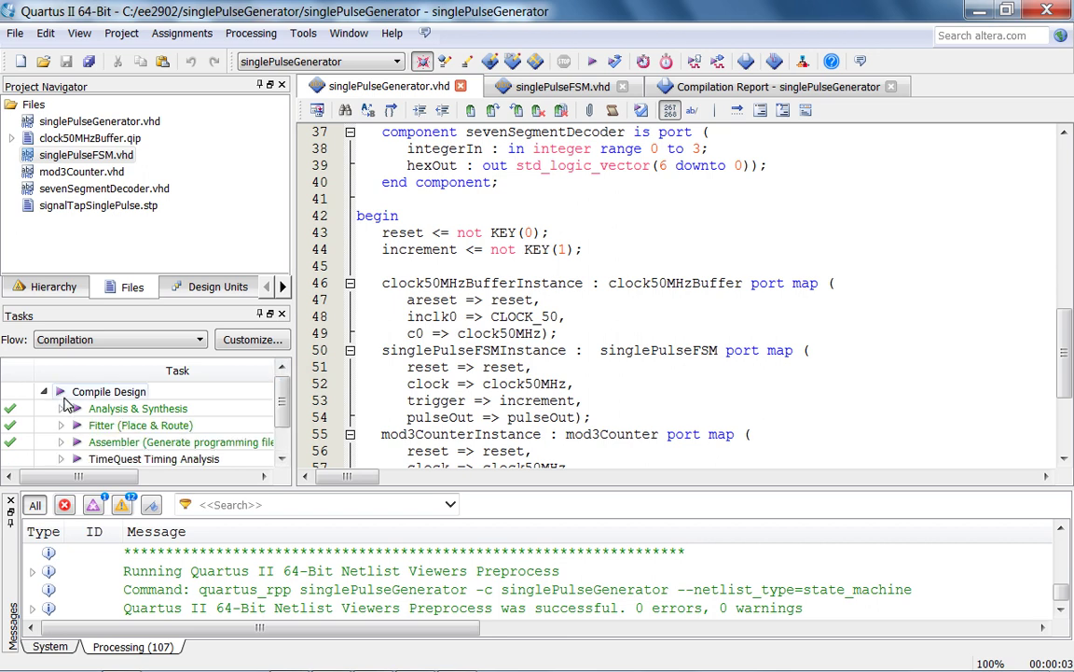
{"action": "scroll", "coordinate": [481, 182], "scroll_direction": "up", "scroll_amount": 12}
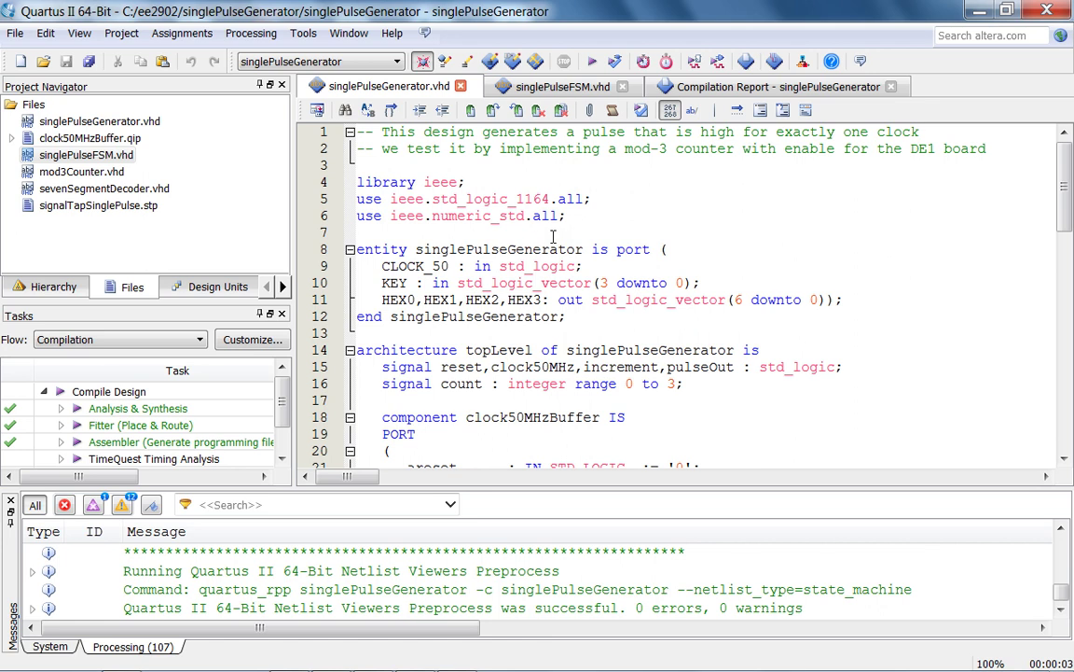
{"action": "scroll", "coordinate": [581, 277], "scroll_direction": "down", "scroll_amount": 6}
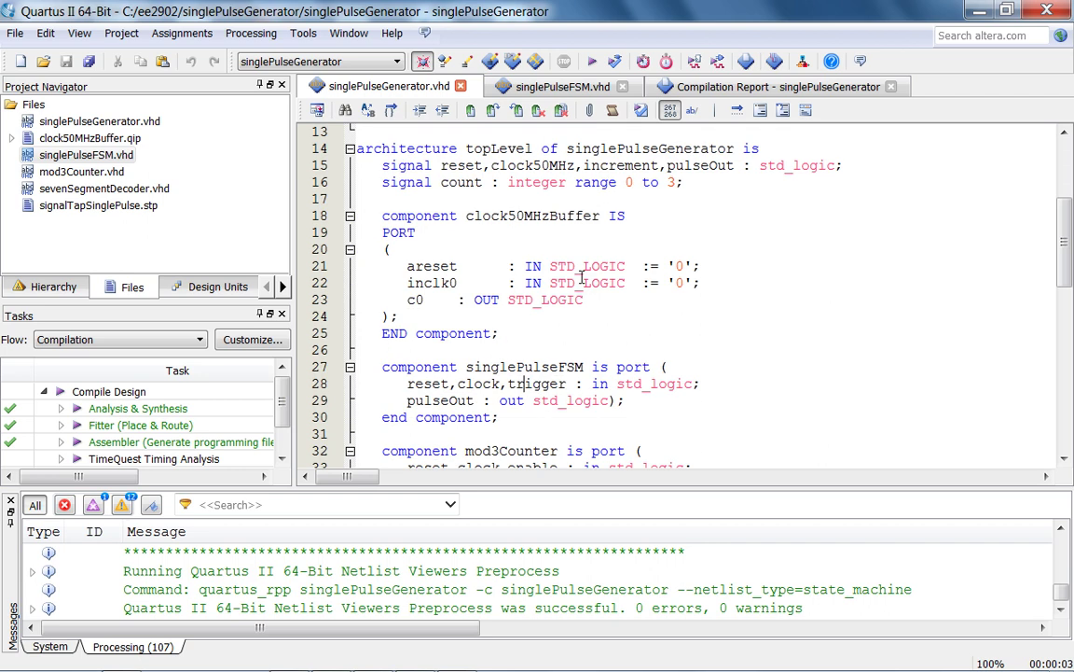
{"action": "scroll", "coordinate": [581, 277], "scroll_direction": "up", "scroll_amount": 1}
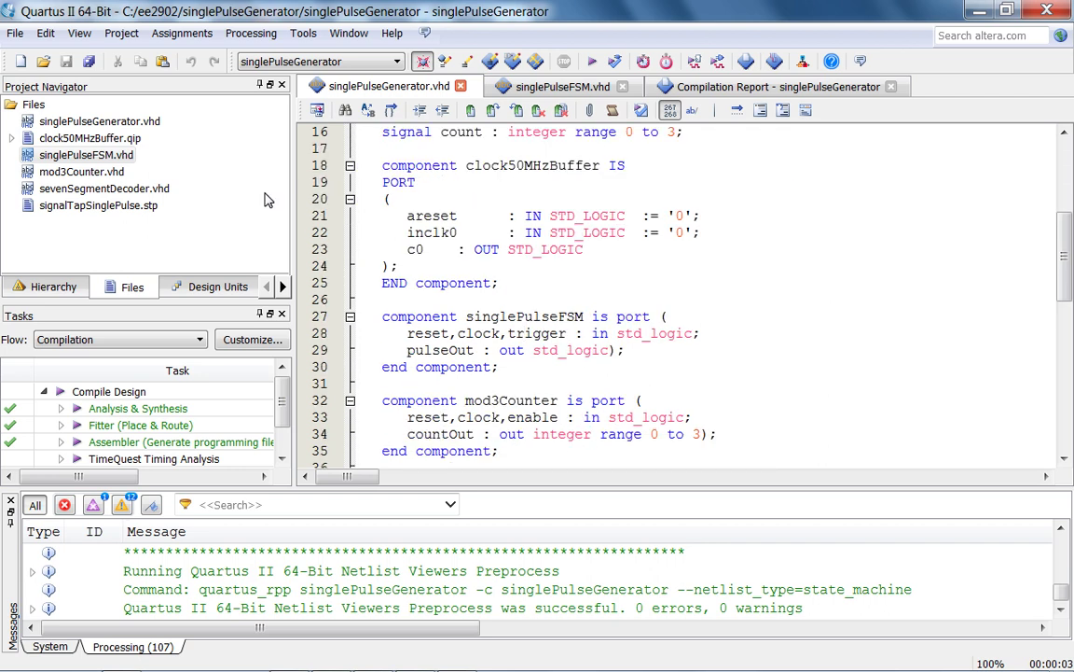
{"action": "left_click", "coordinate": [127, 140]}
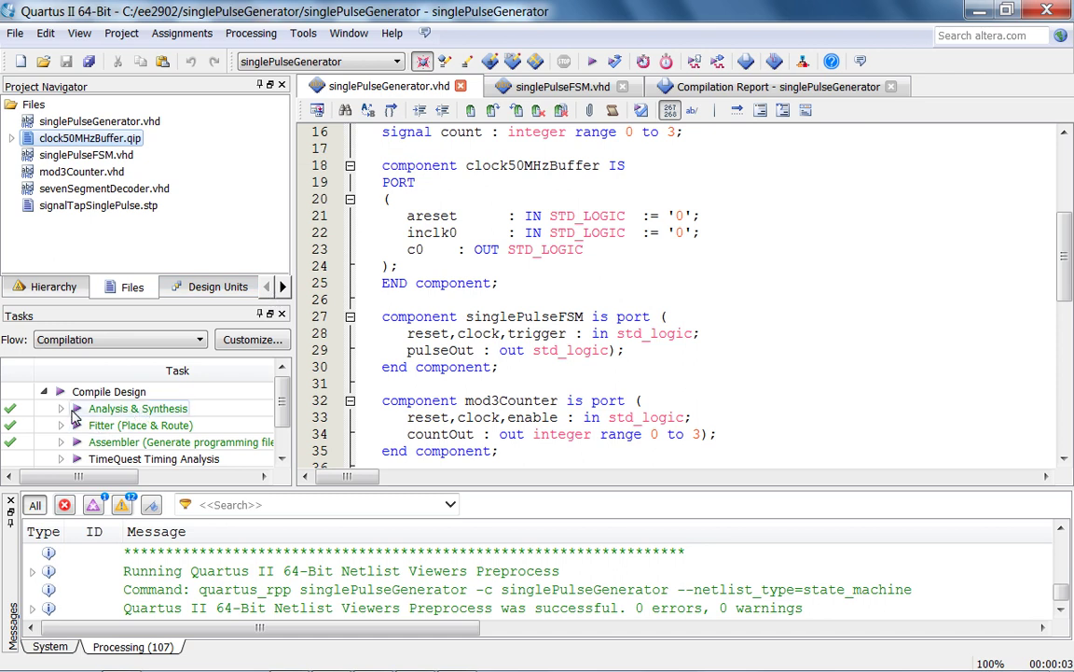
Expand Analysis & Synthesis > Netlist Viewers and select the RTL Viewer task.
{"action": "left_click", "coordinate": [61, 408]}
{"action": "scroll", "coordinate": [72, 429], "scroll_direction": "down", "scroll_amount": 1}
{"action": "left_click", "coordinate": [77, 444]}
{"action": "scroll", "coordinate": [75, 438], "scroll_direction": "down", "scroll_amount": 1}
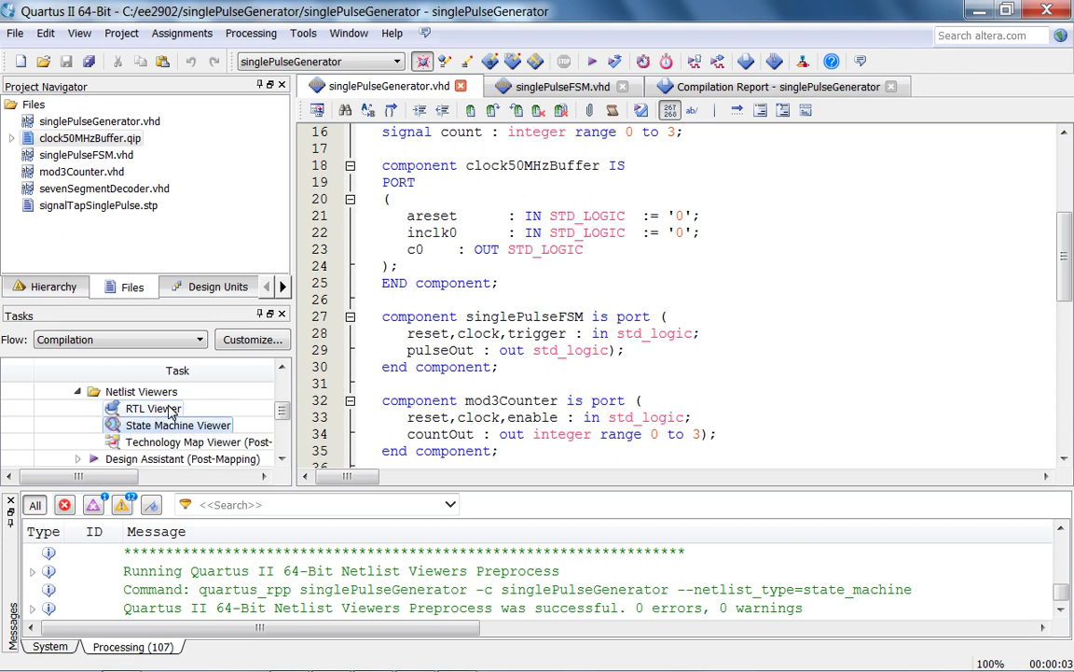
{"action": "left_click", "coordinate": [154, 409]}
Open the RTL schematic and descend into the singlePulseFSM block to its currentState block.
{"action": "double_click", "coordinate": [154, 410]}
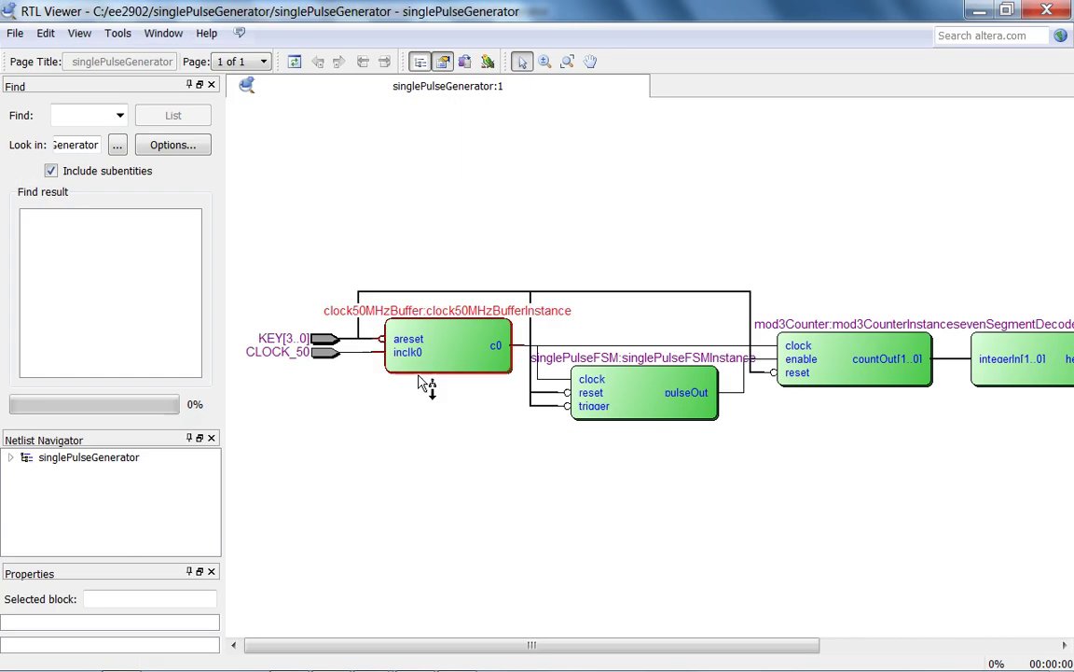
{"action": "double_click", "coordinate": [688, 393]}
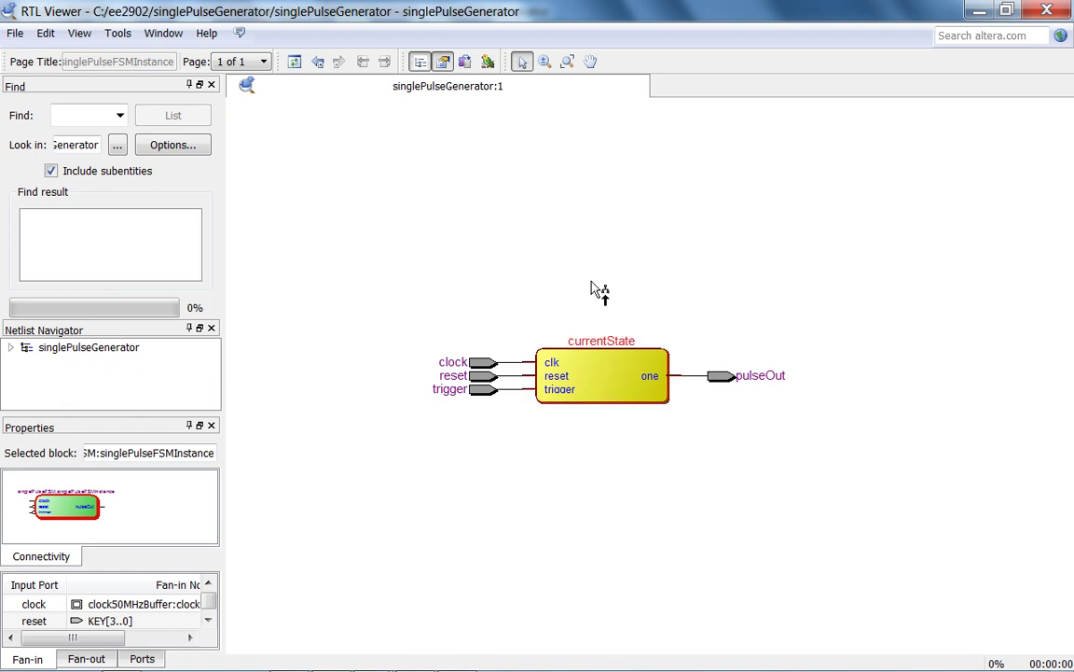
{"action": "left_click", "coordinate": [614, 383]}
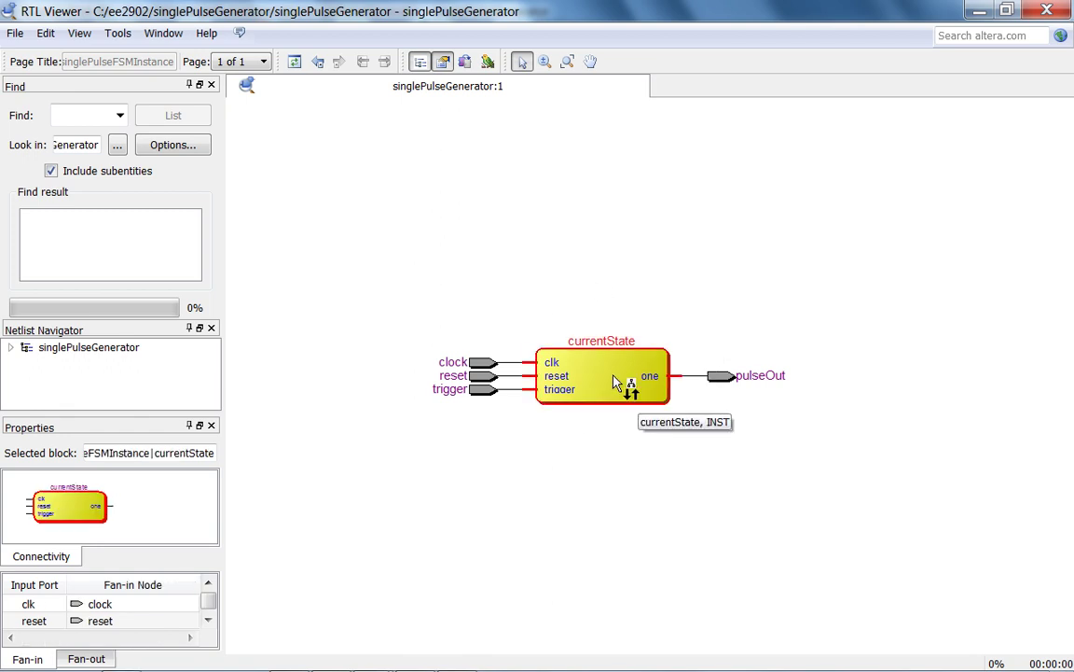
View the currentState state diagram with resetState, one and zero states, then close it.
{"action": "double_click", "coordinate": [614, 382]}
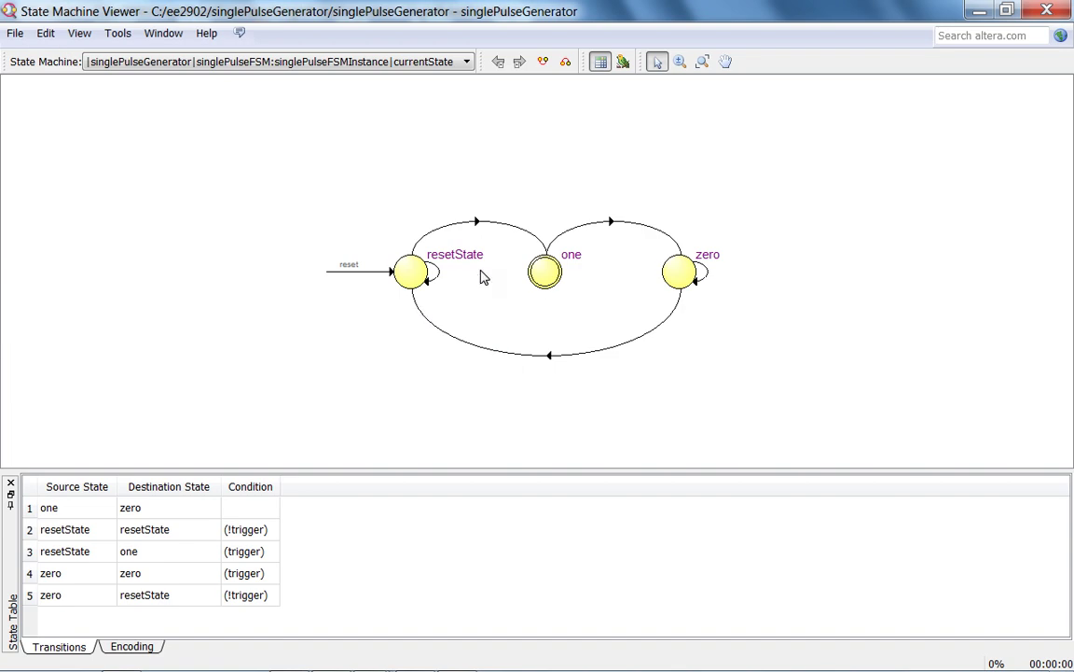
{"action": "left_click", "coordinate": [676, 286]}
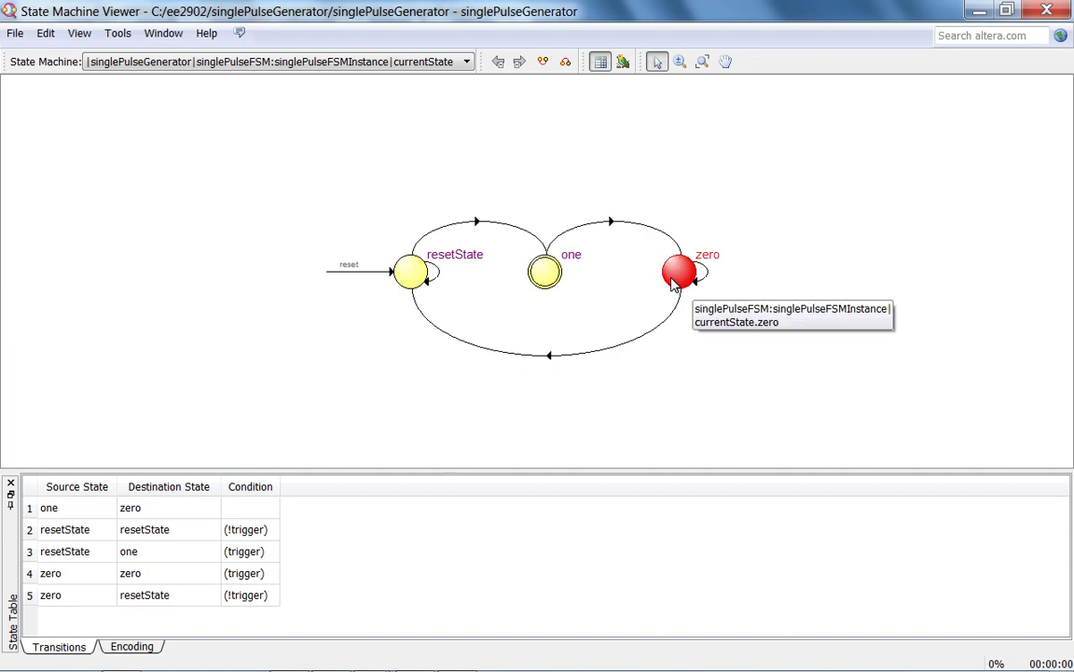
{"action": "left_click", "coordinate": [735, 202]}
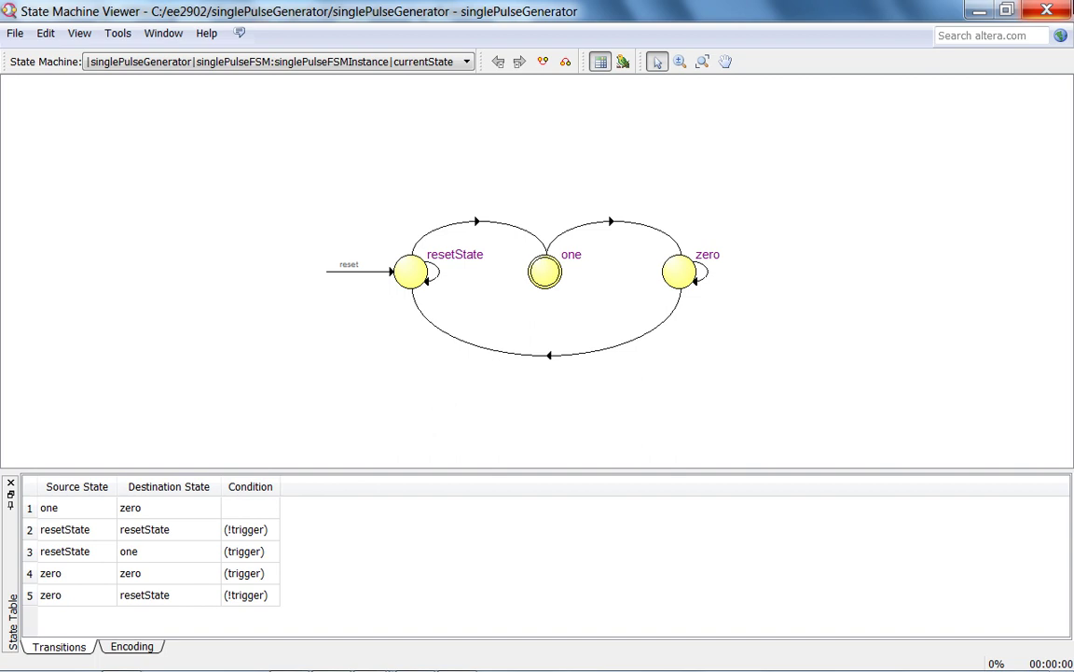
{"action": "left_click", "coordinate": [1067, 9]}
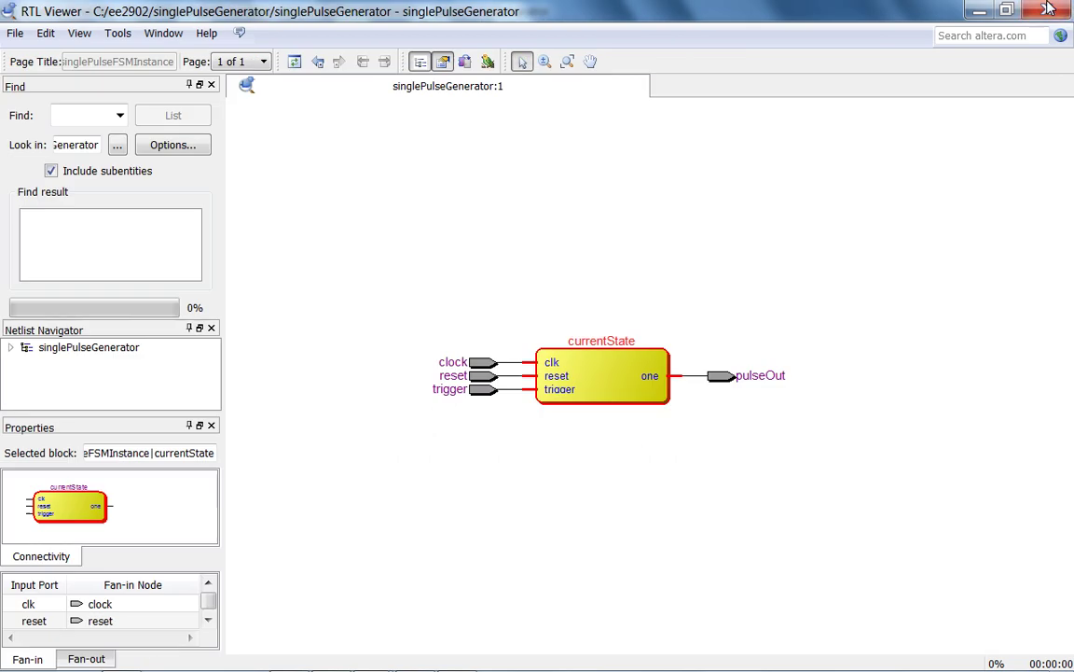
Open singlePulseFSM.vhd with its mooreFSM architecture from Project Navigator, then bring up Windows Journal.
{"action": "mouse_move", "coordinate": [206, 658]}
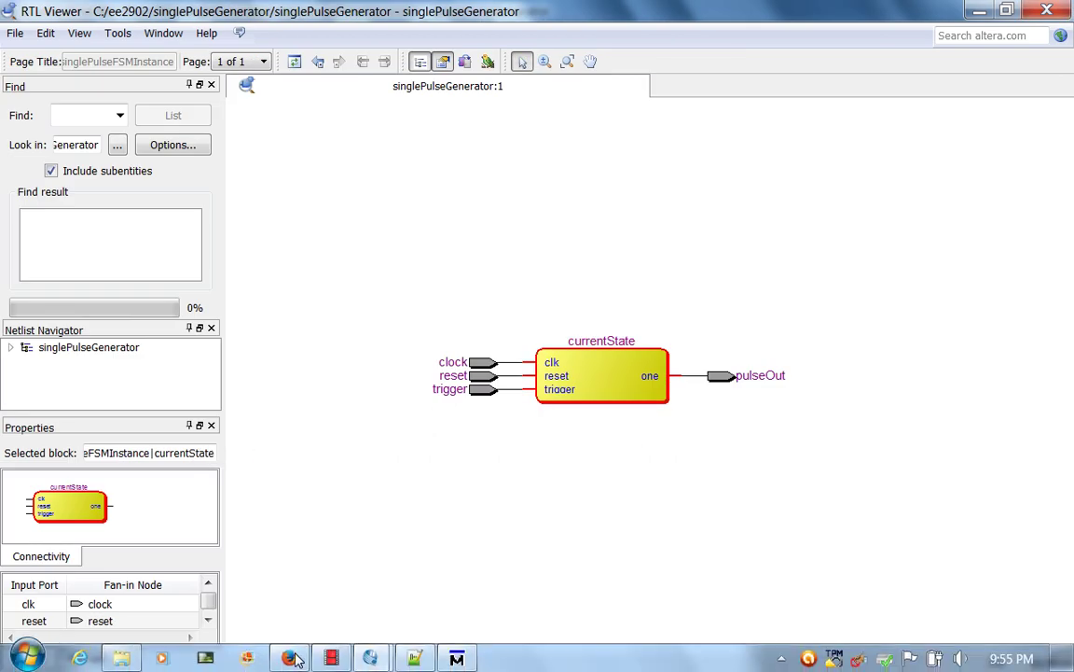
{"action": "mouse_move", "coordinate": [369, 658]}
{"action": "left_click", "coordinate": [319, 570]}
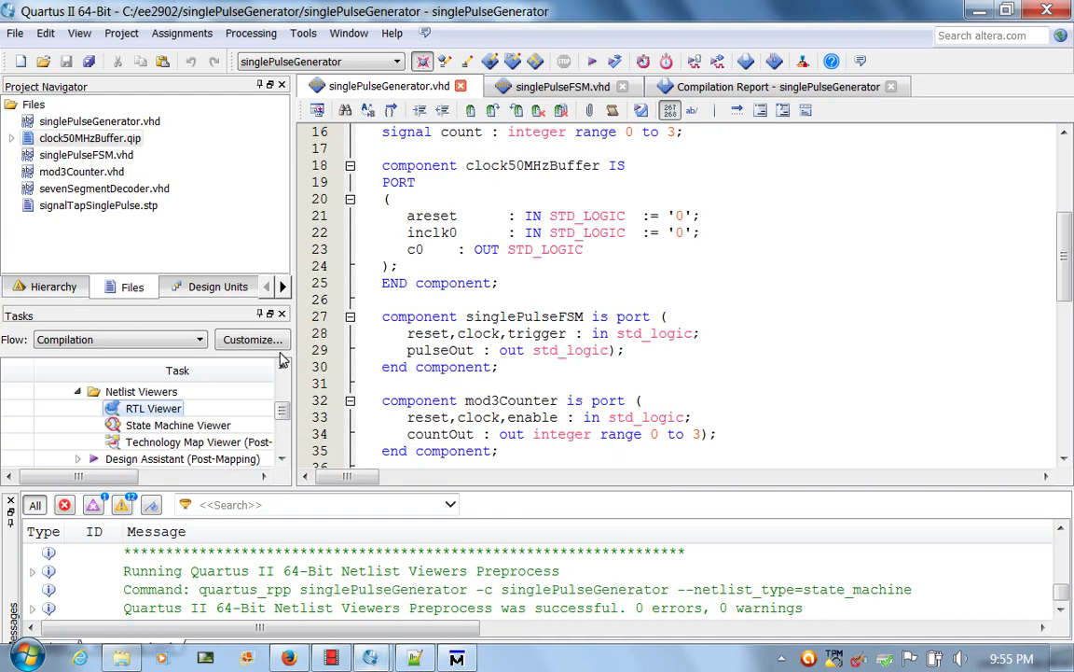
{"action": "double_click", "coordinate": [86, 155]}
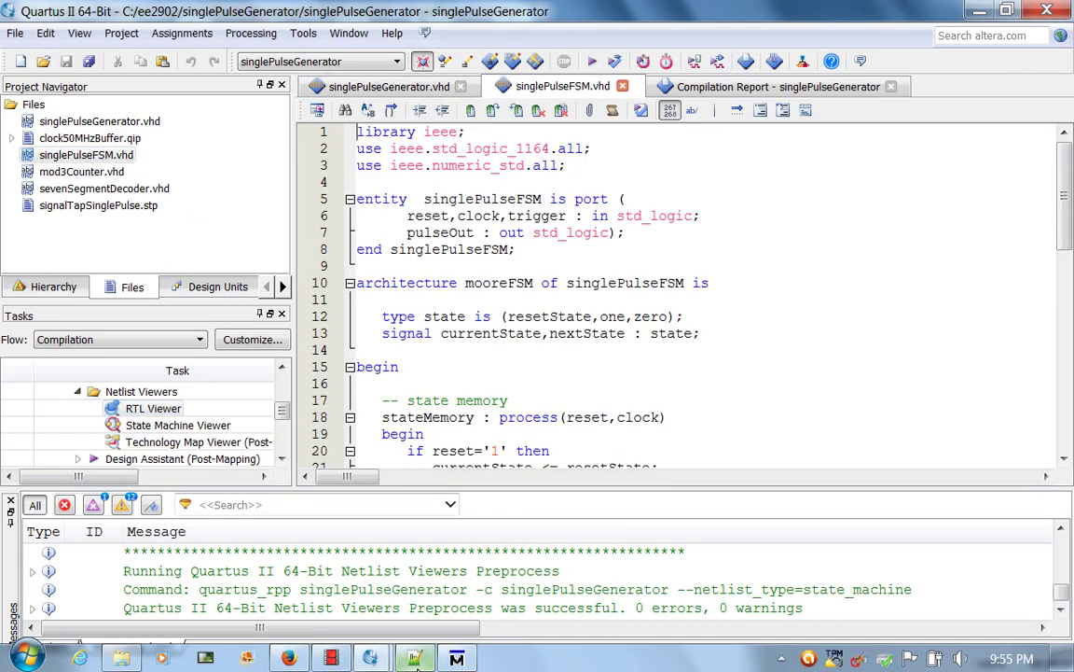
{"action": "left_click", "coordinate": [26, 658]}
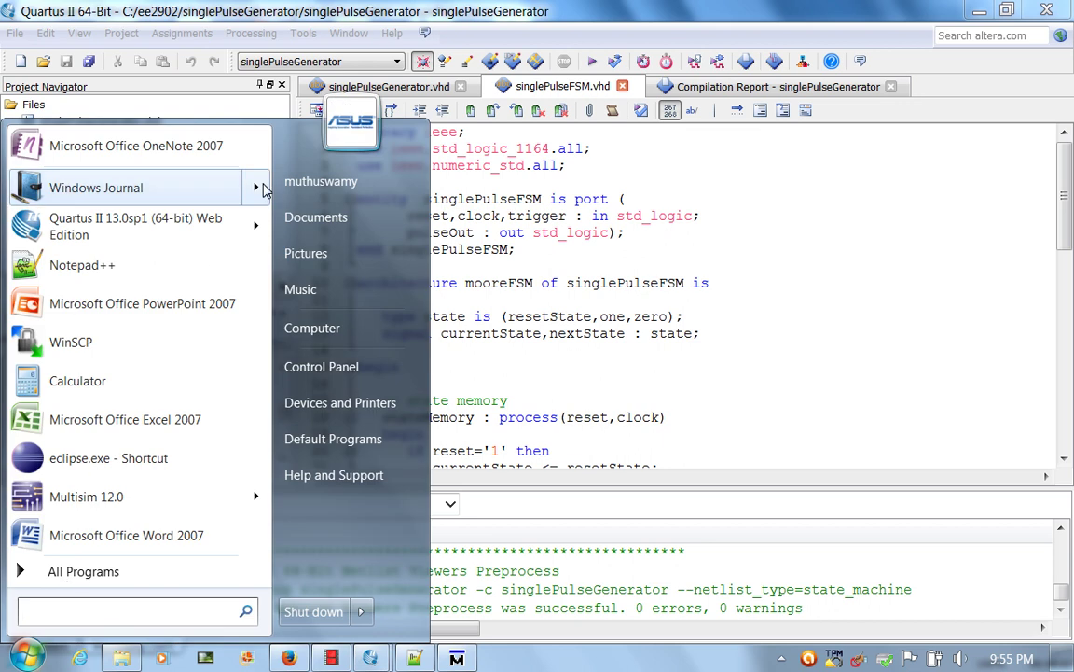
Reopen Note1.jnt and select the FSM block diagram image in the lecture notes.
{"action": "mouse_move", "coordinate": [244, 182]}
{"action": "left_click", "coordinate": [318, 162]}
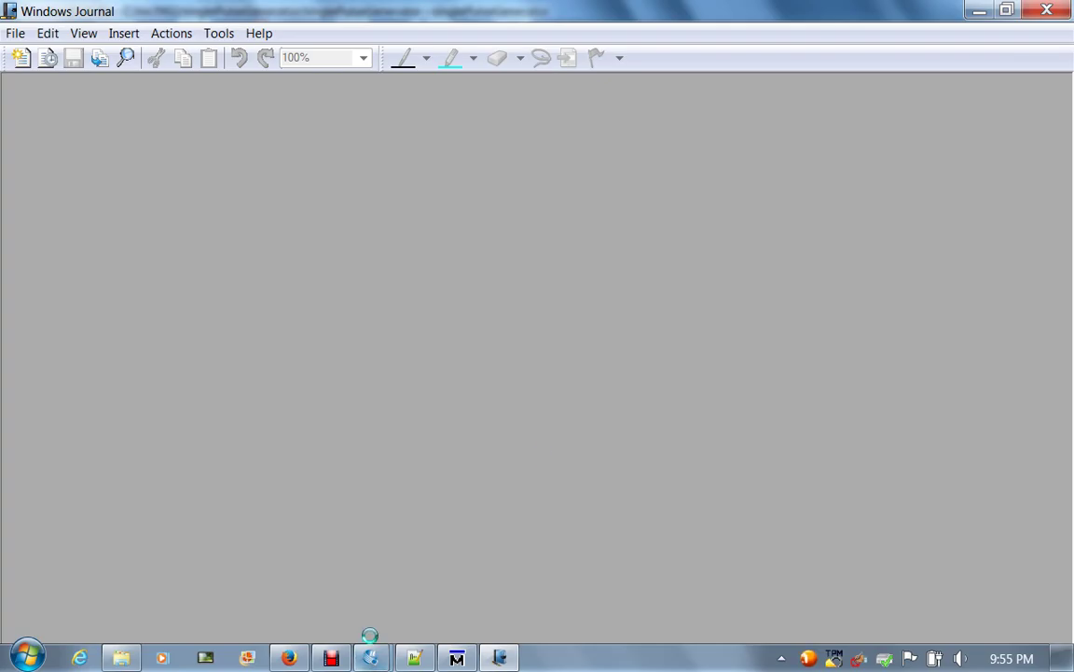
{"action": "scroll", "coordinate": [681, 406], "scroll_direction": "down", "scroll_amount": 1}
{"action": "scroll", "coordinate": [681, 406], "scroll_direction": "up", "scroll_amount": 10}
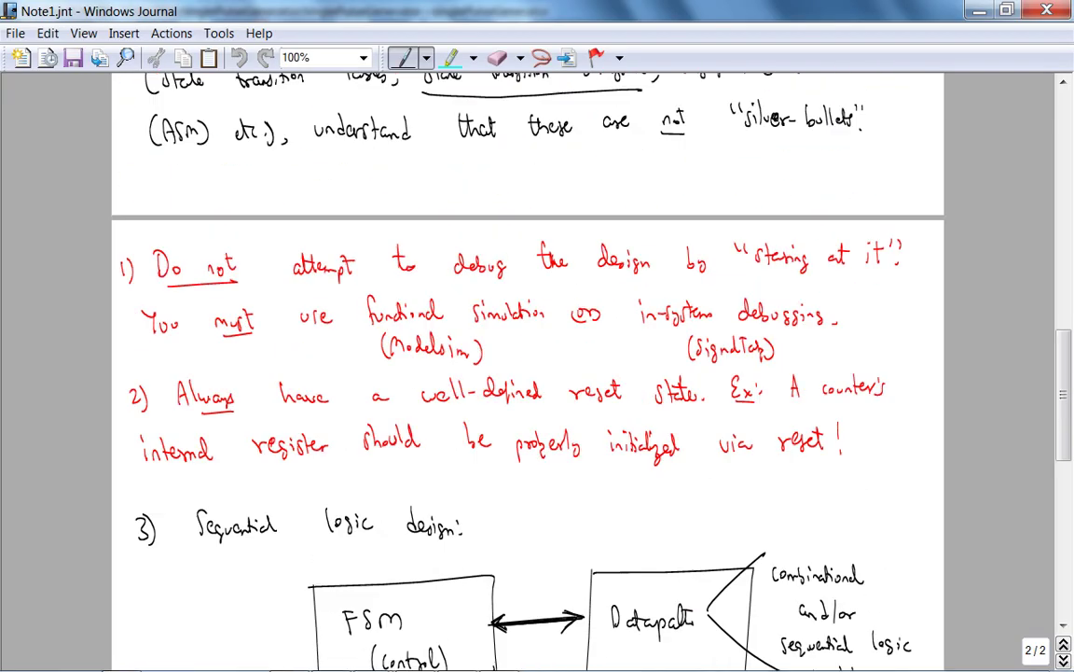
{"action": "scroll", "coordinate": [635, 480], "scroll_direction": "up", "scroll_amount": 5}
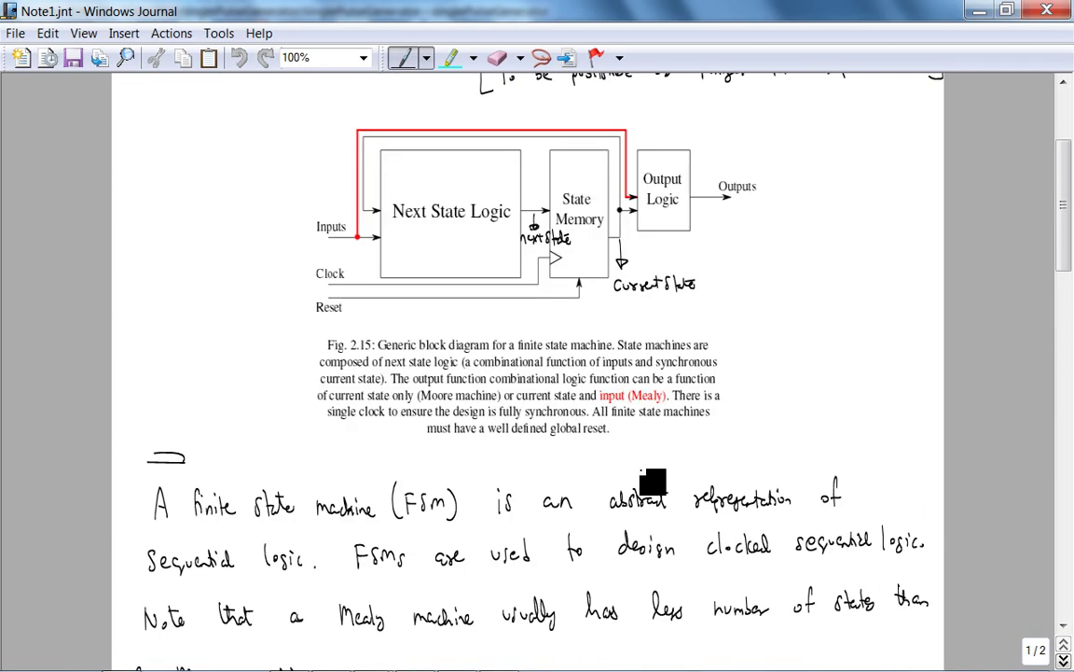
{"action": "left_click", "coordinate": [541, 57]}
{"action": "left_click", "coordinate": [658, 357]}
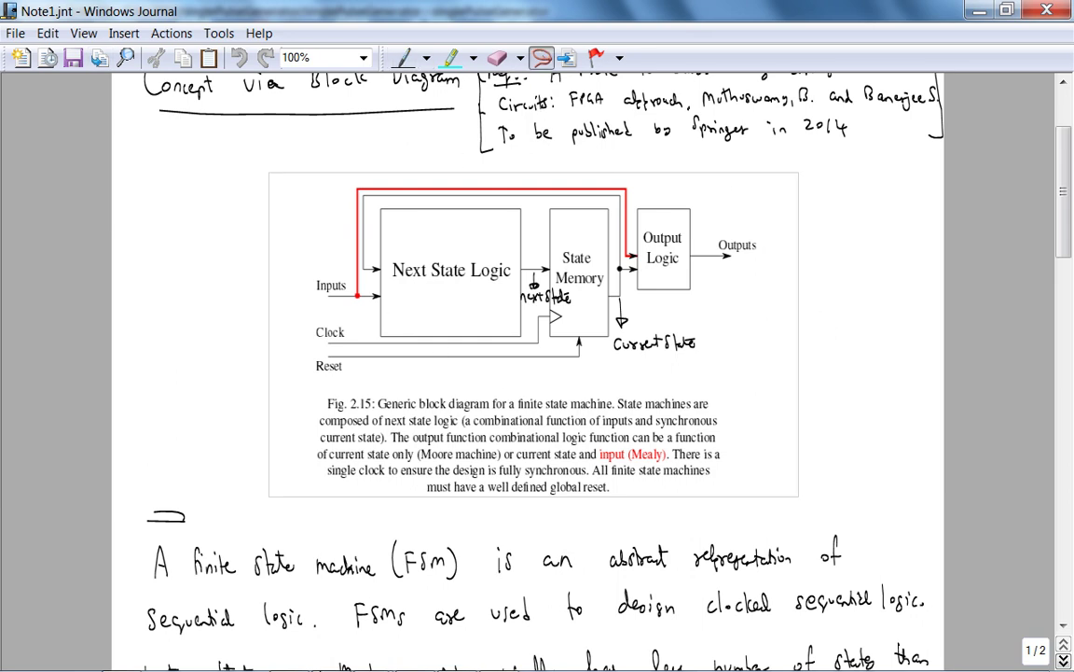
Bring the Quartus II editor with the singlePulseFSM VHDL code back to the front.
{"action": "mouse_move", "coordinate": [158, 661]}
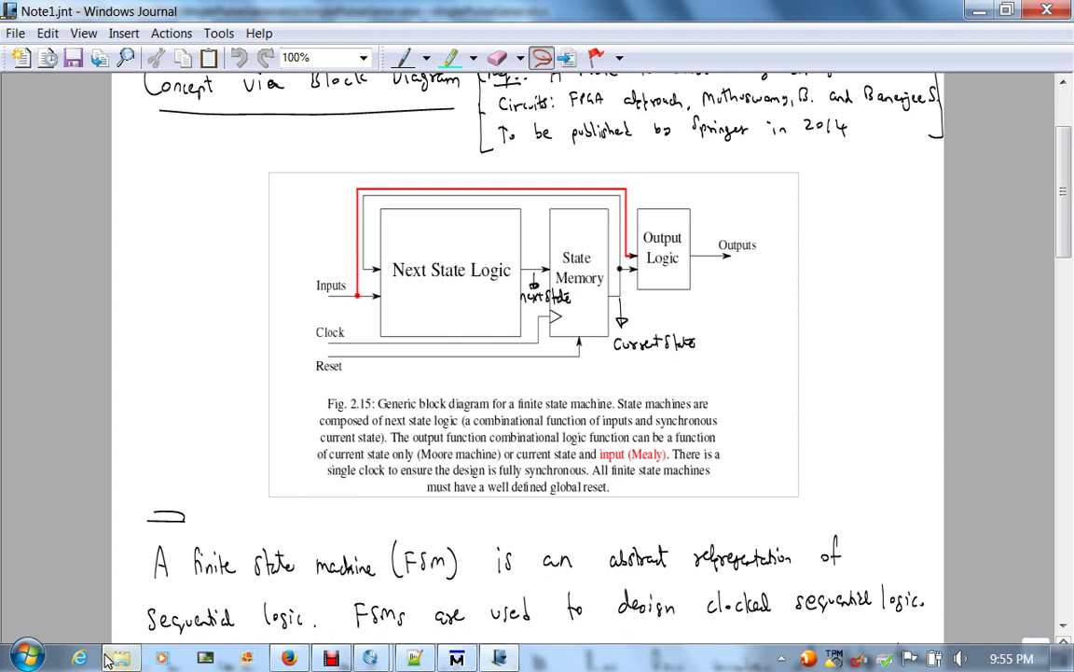
{"action": "mouse_move", "coordinate": [377, 661]}
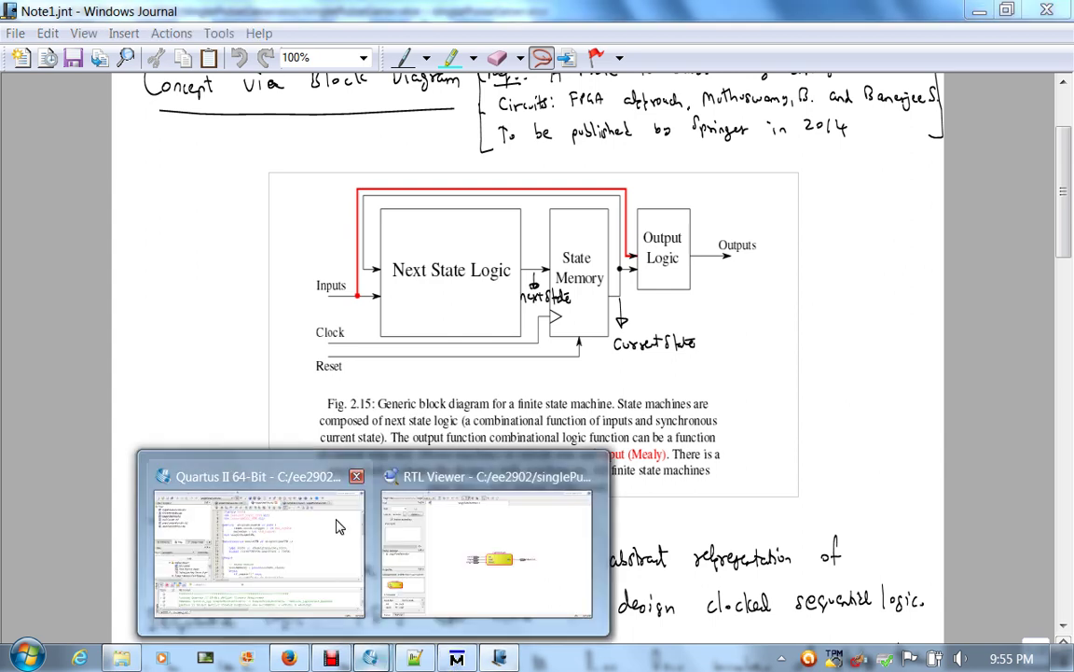
{"action": "left_click", "coordinate": [247, 583]}
Select the stateMemory process, lines 17–27, and restore the Journal notes window to a smaller size.
{"action": "scroll", "coordinate": [520, 138], "scroll_direction": "down", "scroll_amount": 4}
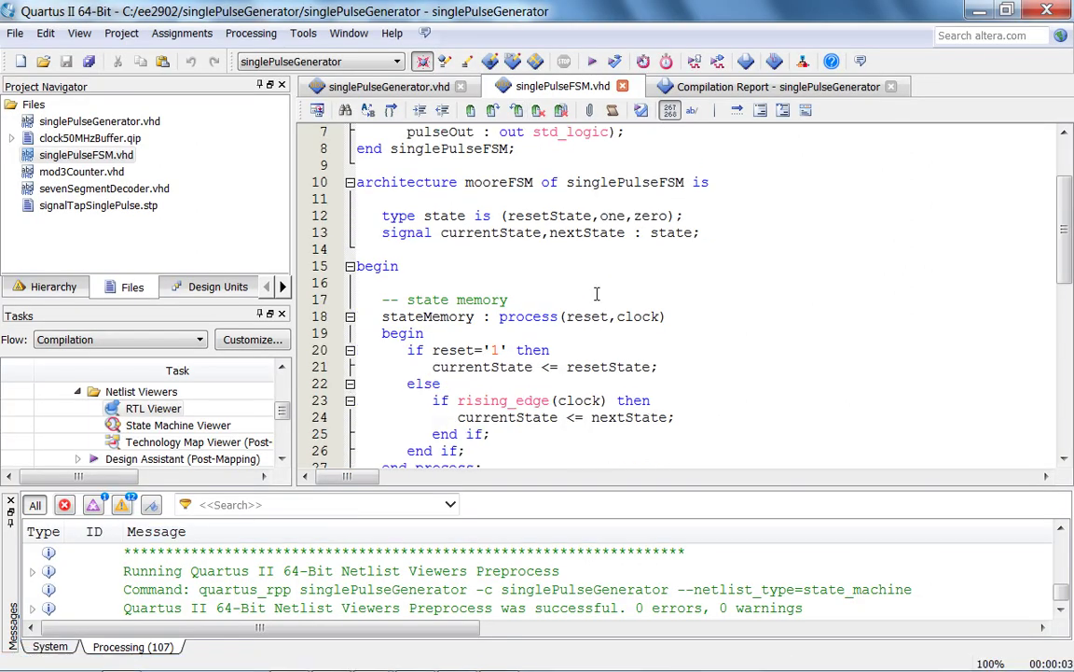
{"action": "left_click_drag", "start_coordinate": [482, 367], "coordinate": [360, 199]}
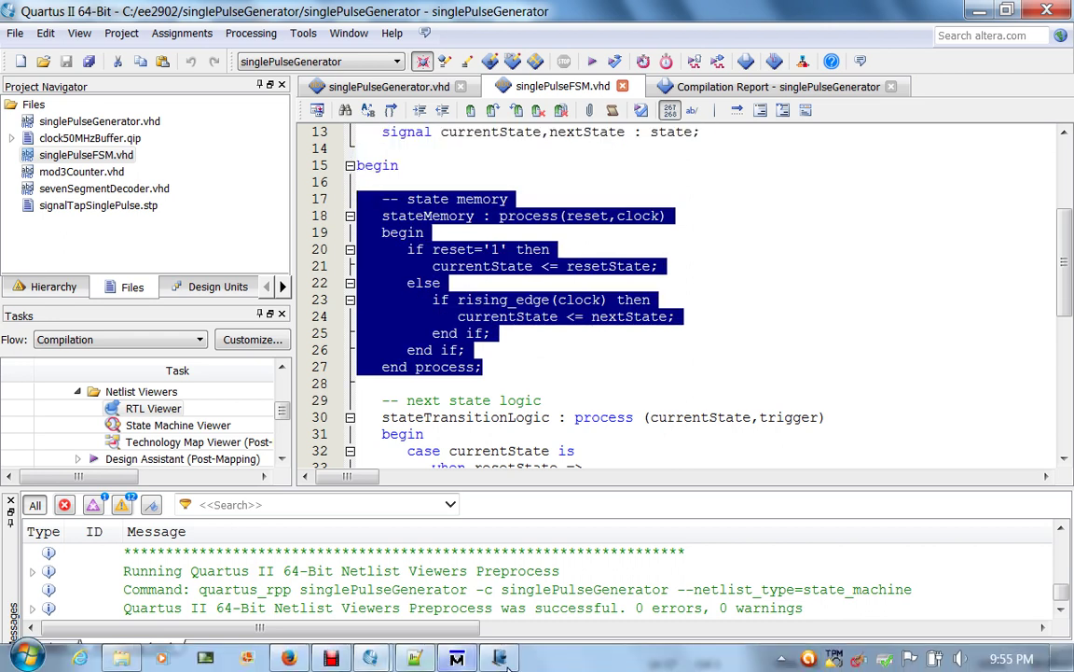
{"action": "left_click", "coordinate": [500, 660]}
{"action": "left_click", "coordinate": [1001, 11]}
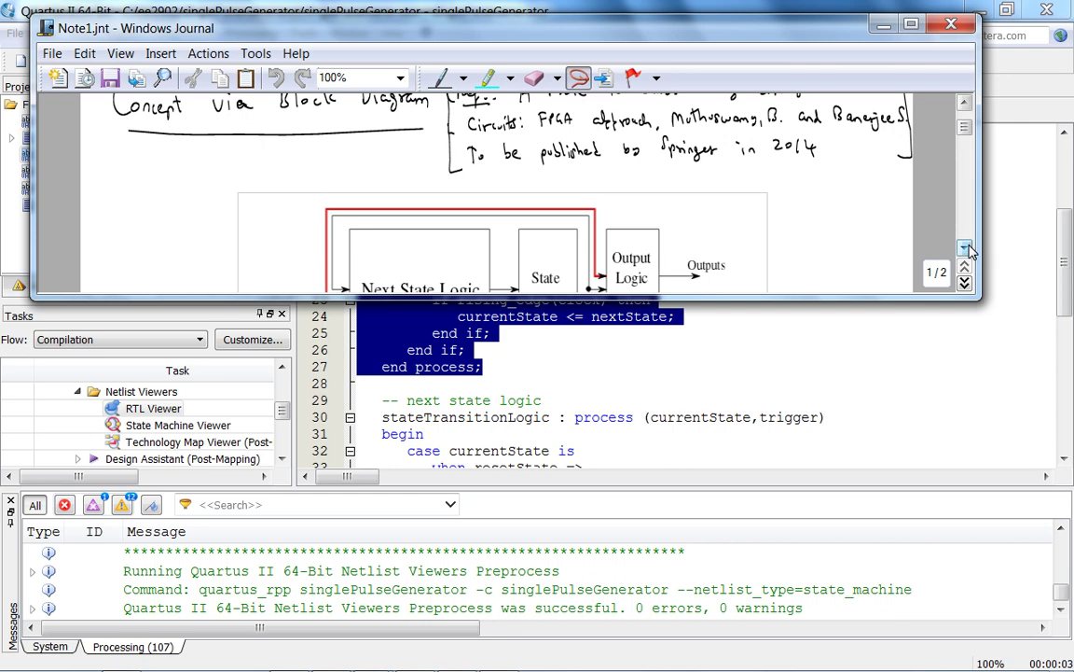
Scroll the notes to the full FSM block diagram and make the window wider and shorter.
{"action": "left_click", "coordinate": [963, 281]}
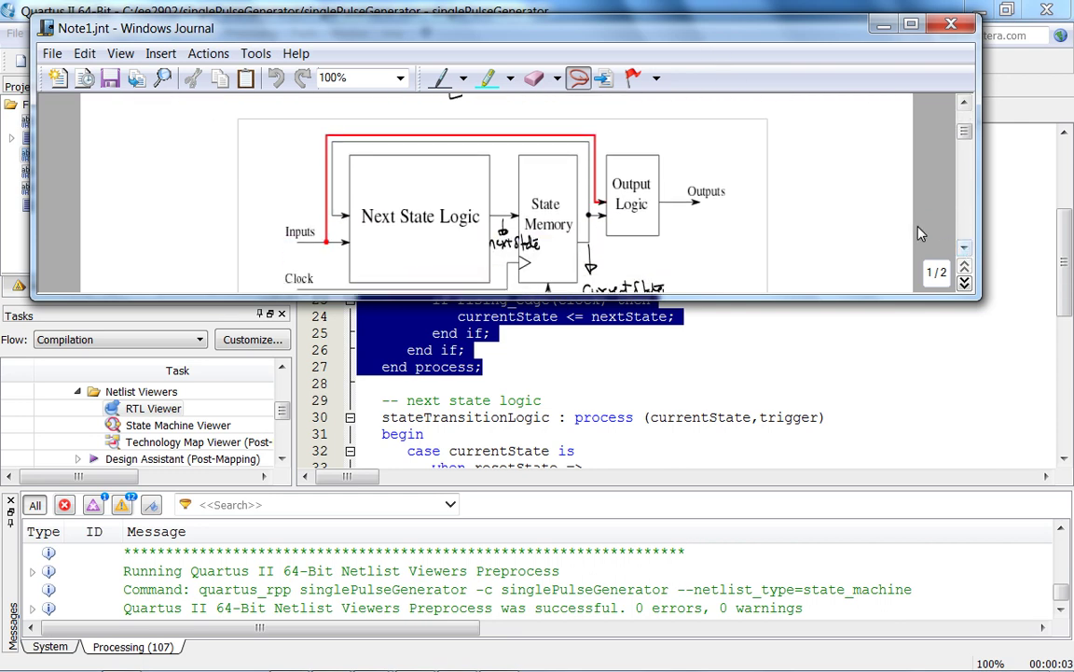
{"action": "left_click_drag", "start_coordinate": [978, 297], "coordinate": [1058, 220]}
{"action": "scroll", "coordinate": [907, 157], "scroll_direction": "down", "scroll_amount": 2}
{"action": "scroll", "coordinate": [909, 168], "scroll_direction": "down", "scroll_amount": 1}
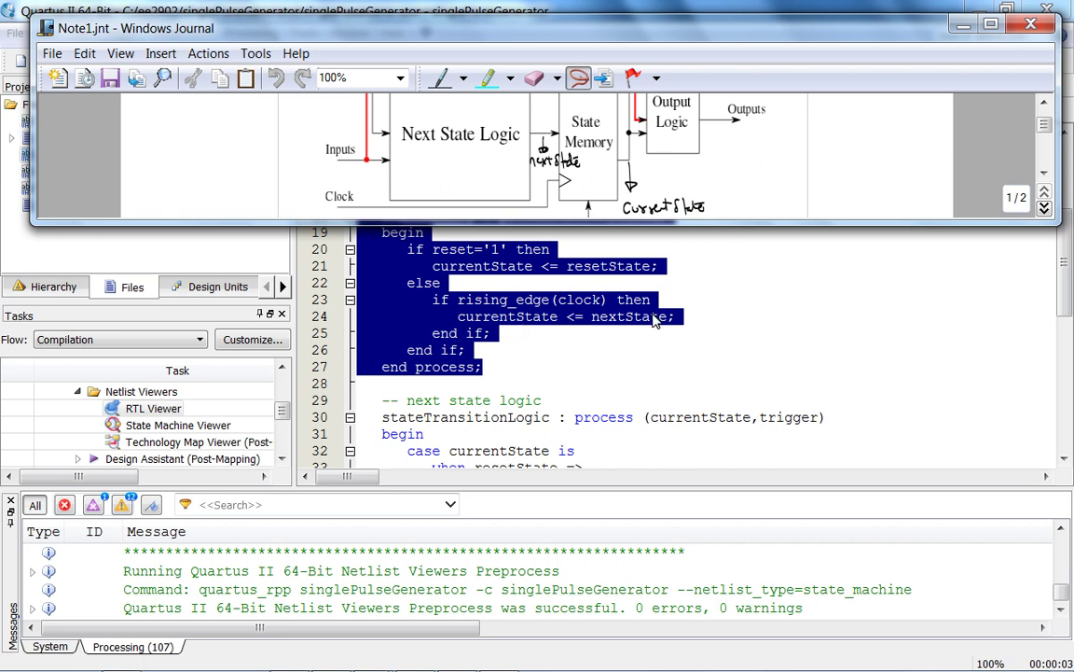
{"action": "left_click", "coordinate": [544, 364]}
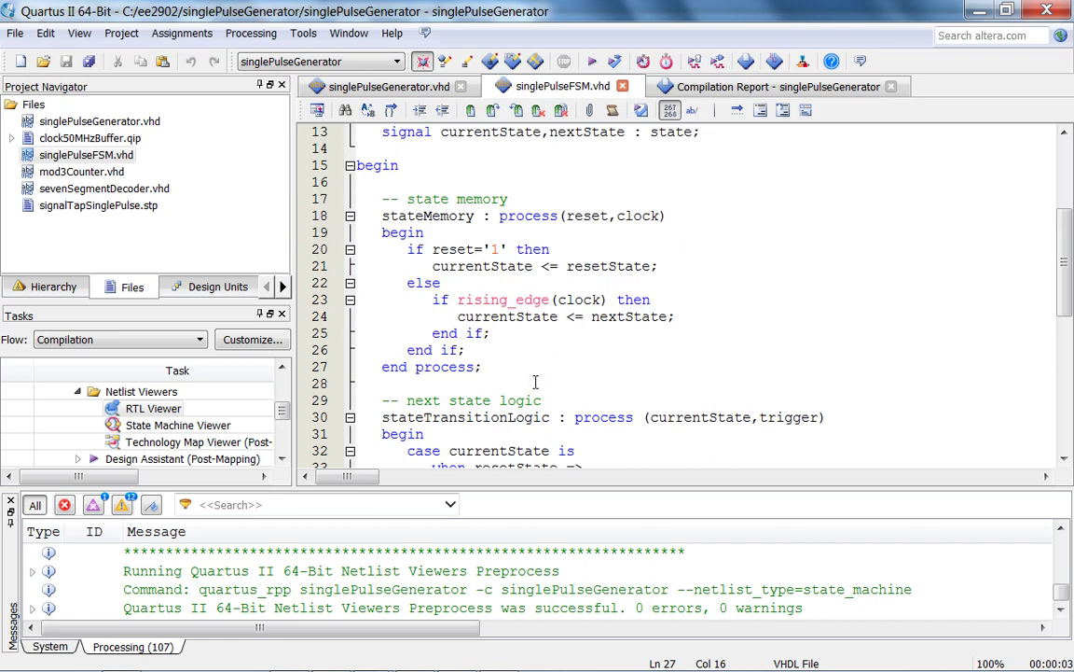
Highlight the whole stateMemory process, then the trigger input in the next-state sensitivity list.
{"action": "left_click_drag", "start_coordinate": [523, 376], "coordinate": [385, 217]}
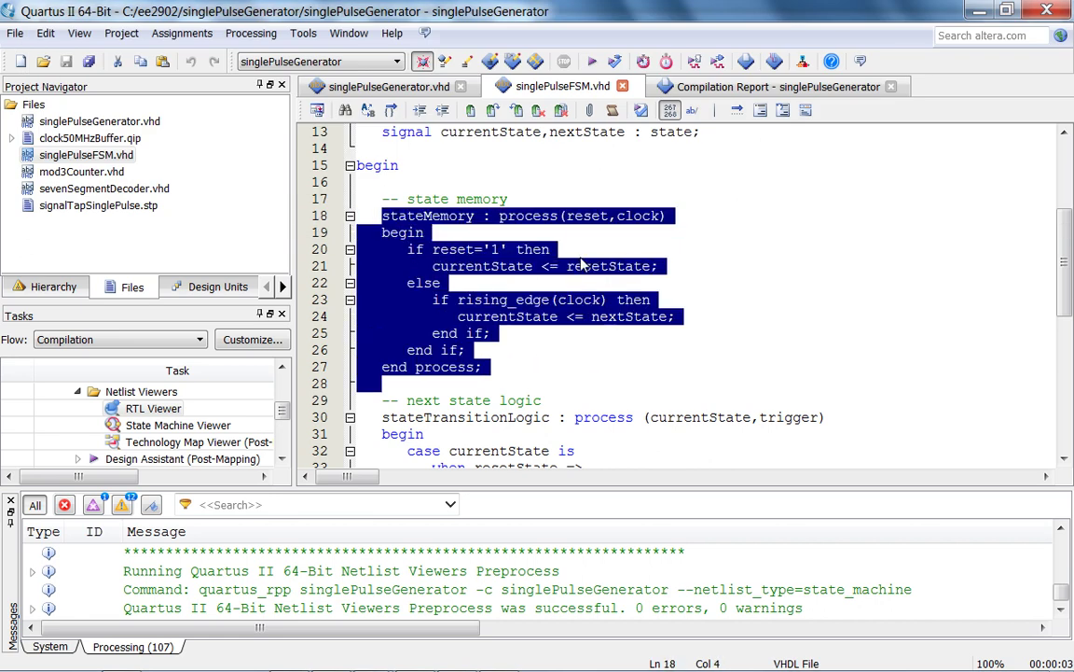
{"action": "scroll", "coordinate": [525, 233], "scroll_direction": "down", "scroll_amount": 6}
{"action": "scroll", "coordinate": [584, 256], "scroll_direction": "up", "scroll_amount": 2}
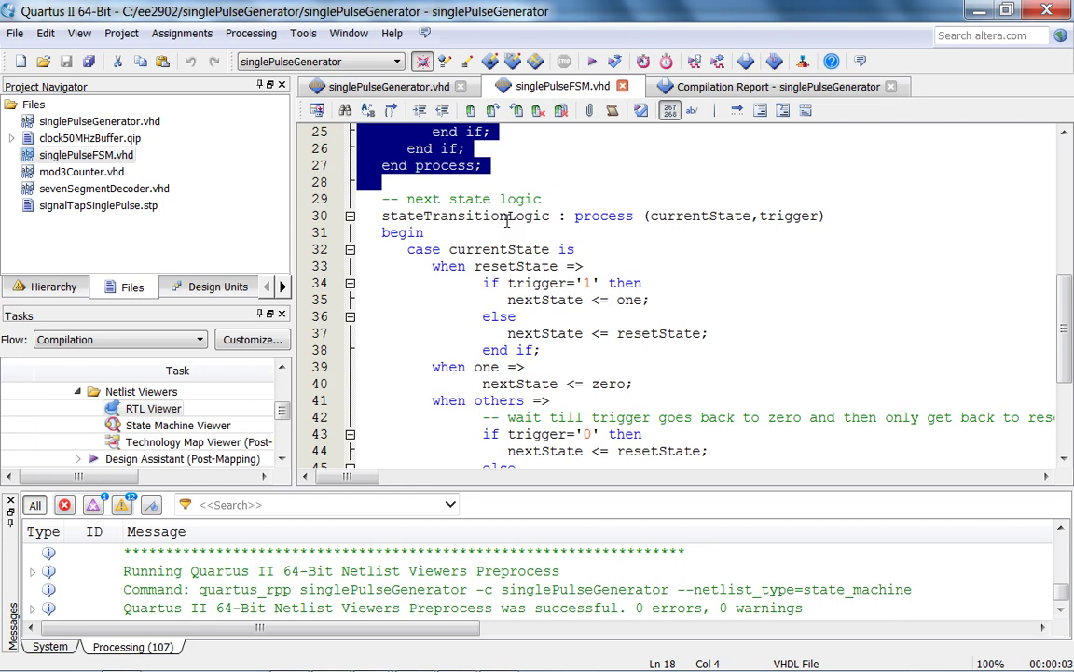
{"action": "scroll", "coordinate": [465, 239], "scroll_direction": "down", "scroll_amount": 1}
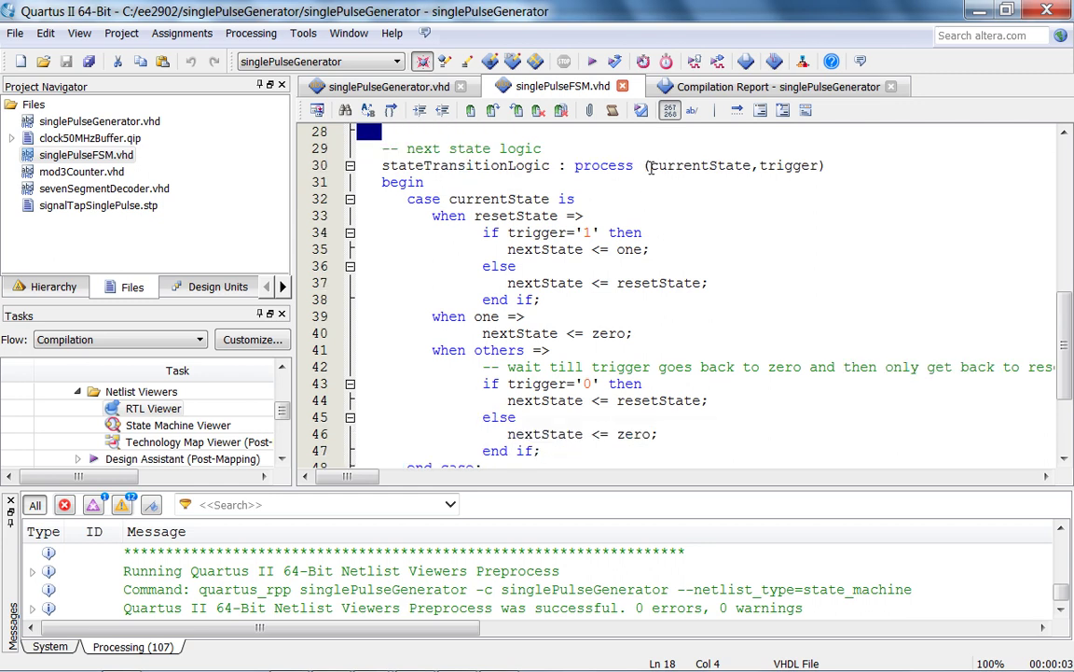
{"action": "left_click_drag", "start_coordinate": [650, 165], "coordinate": [809, 165]}
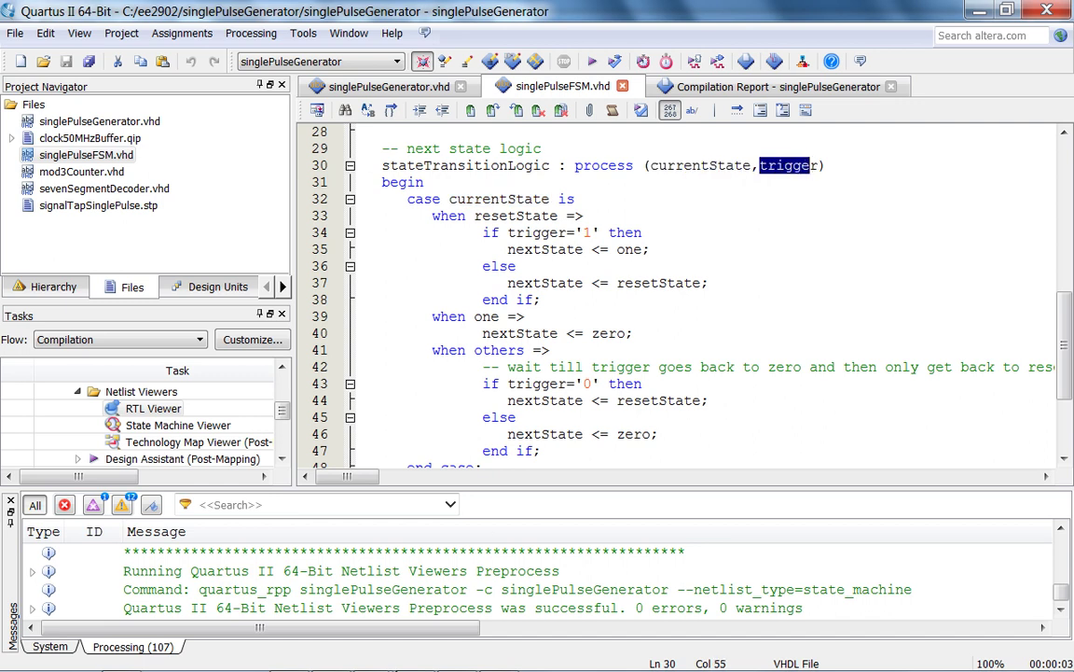
Select the pulseOut output logic, lines 51–55, with the FSM diagram notes shown above it.
{"action": "left_click", "coordinate": [471, 656]}
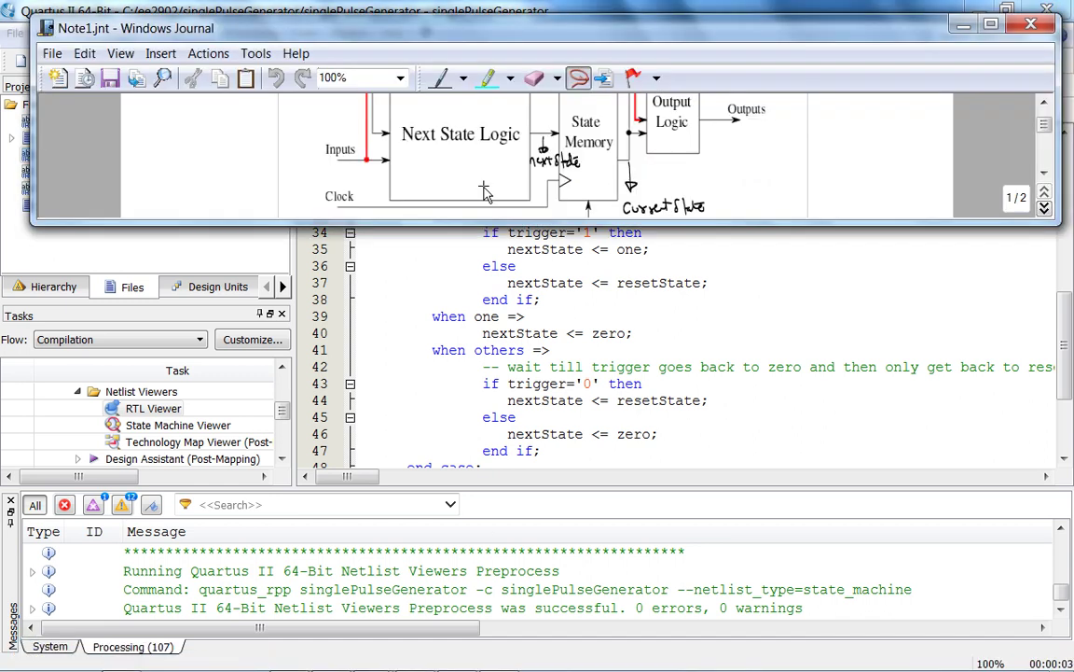
{"action": "left_click", "coordinate": [541, 300]}
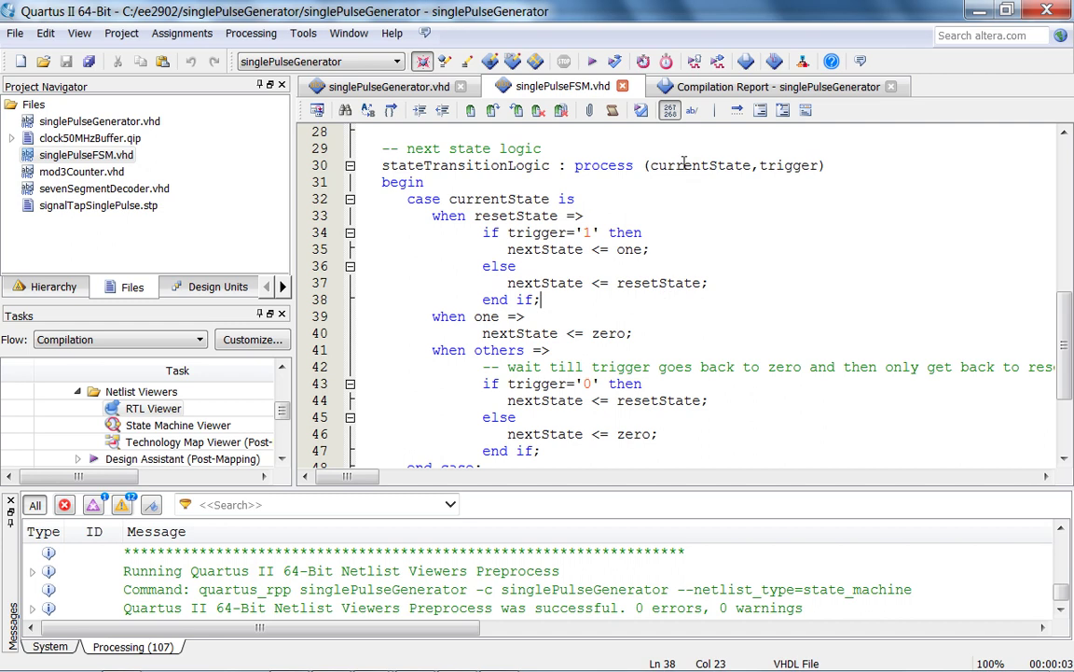
{"action": "scroll", "coordinate": [684, 248], "scroll_direction": "down", "scroll_amount": 3}
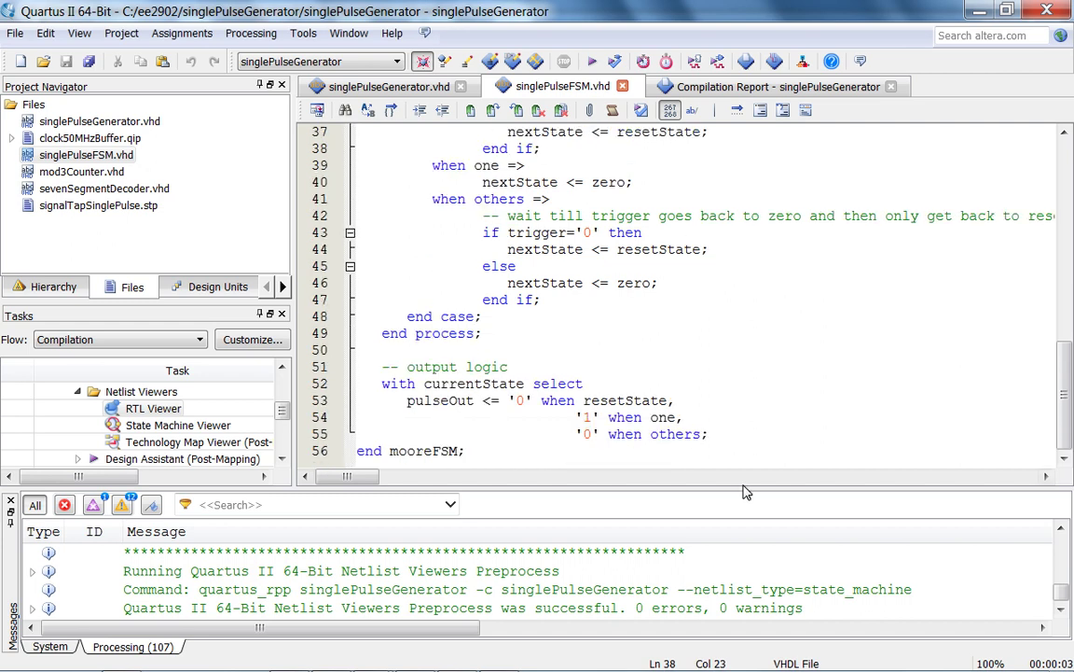
{"action": "left_click_drag", "start_coordinate": [711, 428], "coordinate": [368, 375]}
{"action": "scroll", "coordinate": [408, 364], "scroll_direction": "up", "scroll_amount": 3}
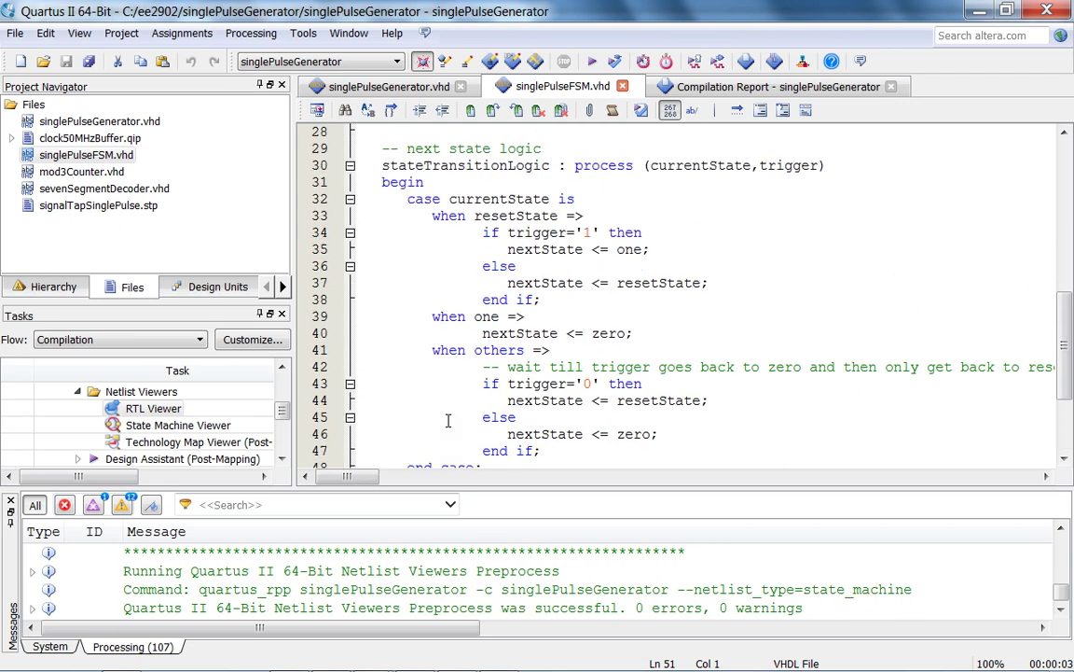
{"action": "scroll", "coordinate": [580, 292], "scroll_direction": "down", "scroll_amount": 3}
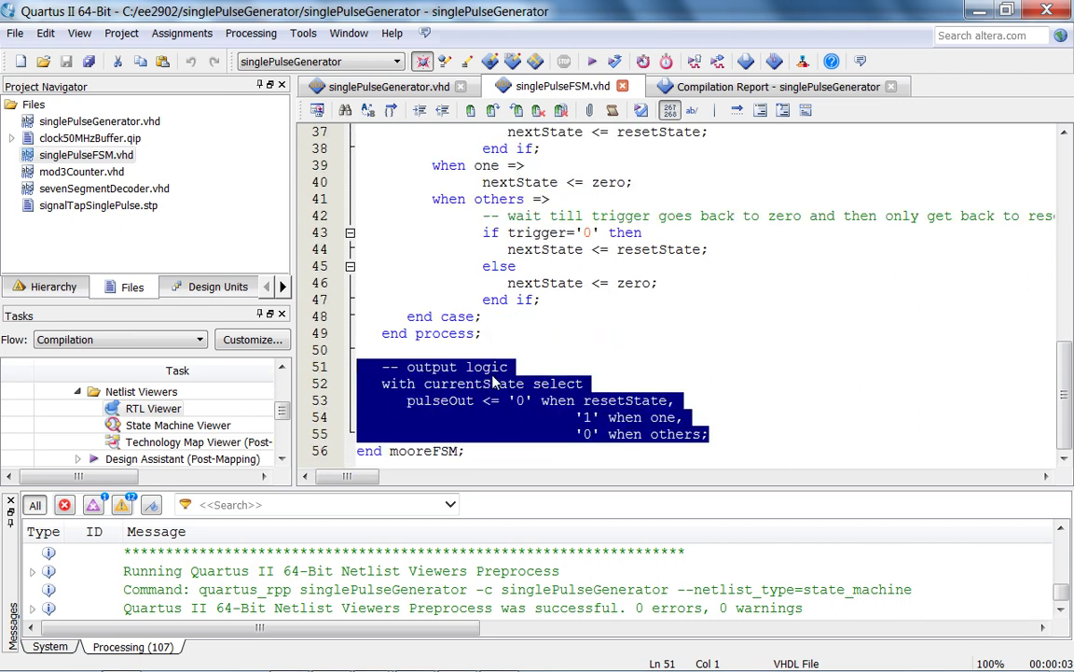
{"action": "left_click", "coordinate": [503, 658]}
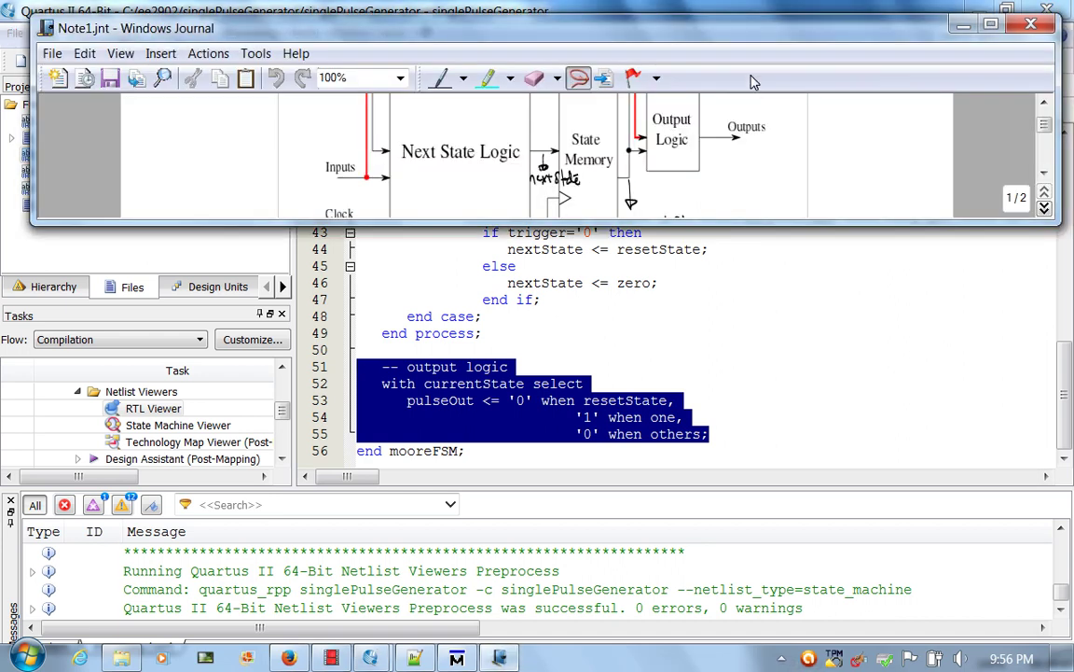
{"action": "scroll", "coordinate": [551, 173], "scroll_direction": "up", "scroll_amount": 1}
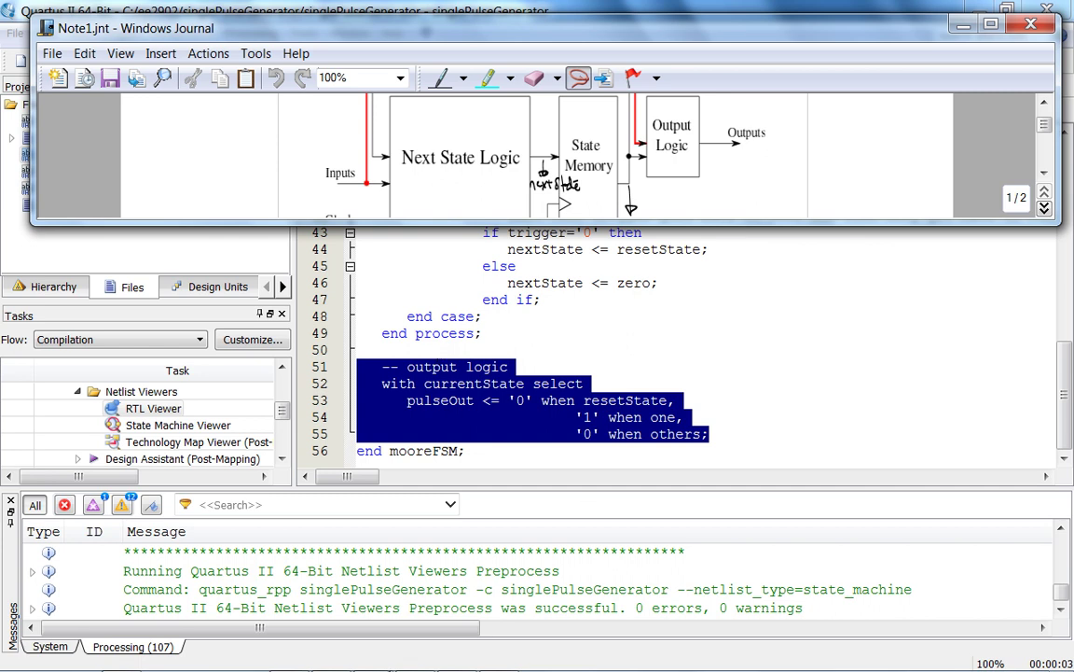
In ModelSim, step Cursor 1 across edges to 90000 and 110000 ps, then back to 90000 ps.
{"action": "mouse_move", "coordinate": [336, 664]}
{"action": "left_click", "coordinate": [457, 659]}
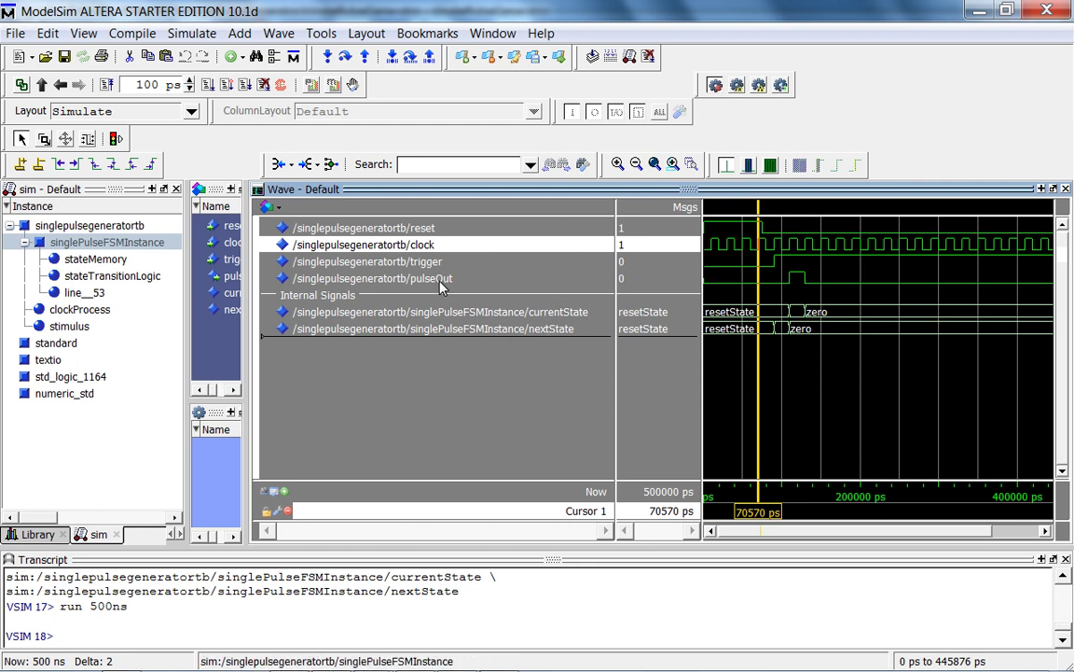
{"action": "left_click", "coordinate": [149, 166]}
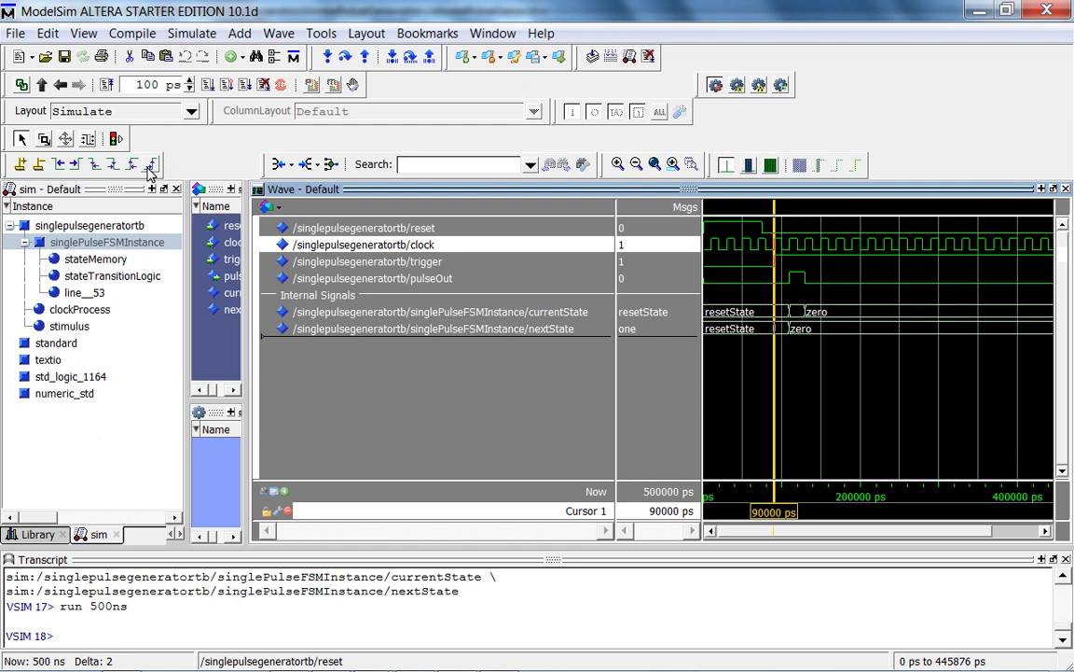
{"action": "left_click", "coordinate": [150, 166]}
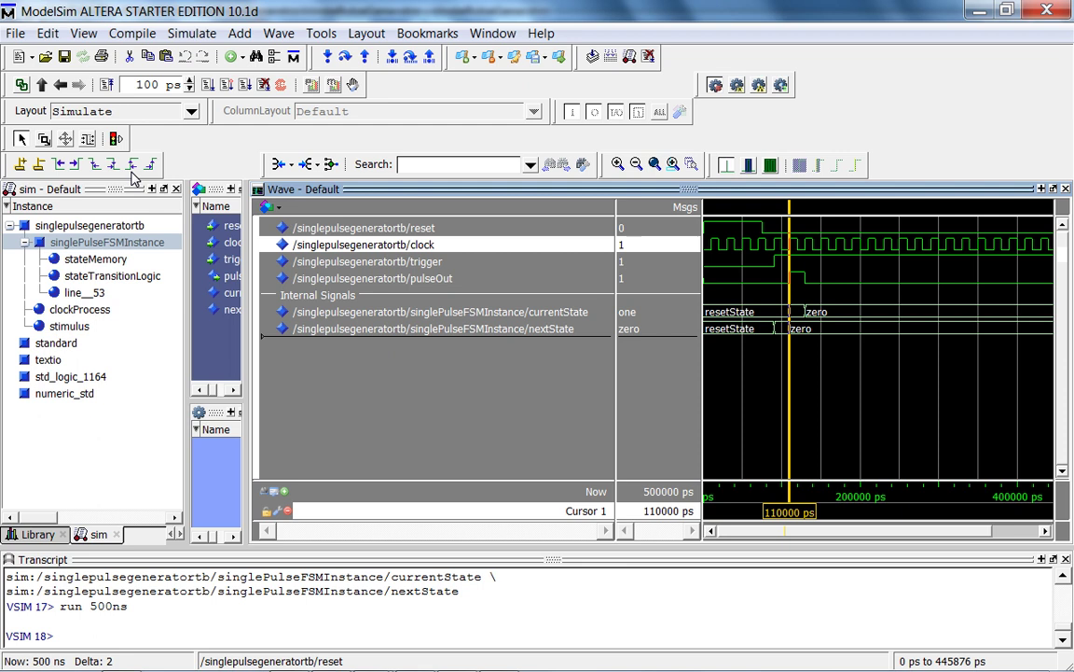
{"action": "left_click", "coordinate": [132, 165]}
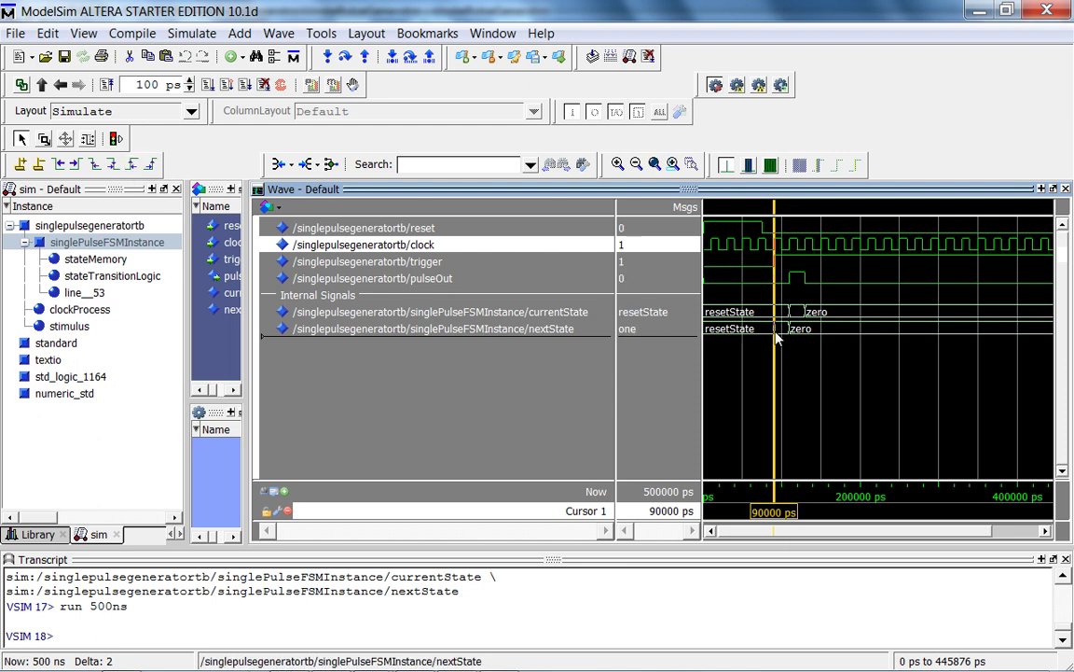
Advance Cursor 1 through 110000 and 130000 ps to 150000 ps, where currentState and nextState are zero.
{"action": "mouse_move", "coordinate": [778, 337]}
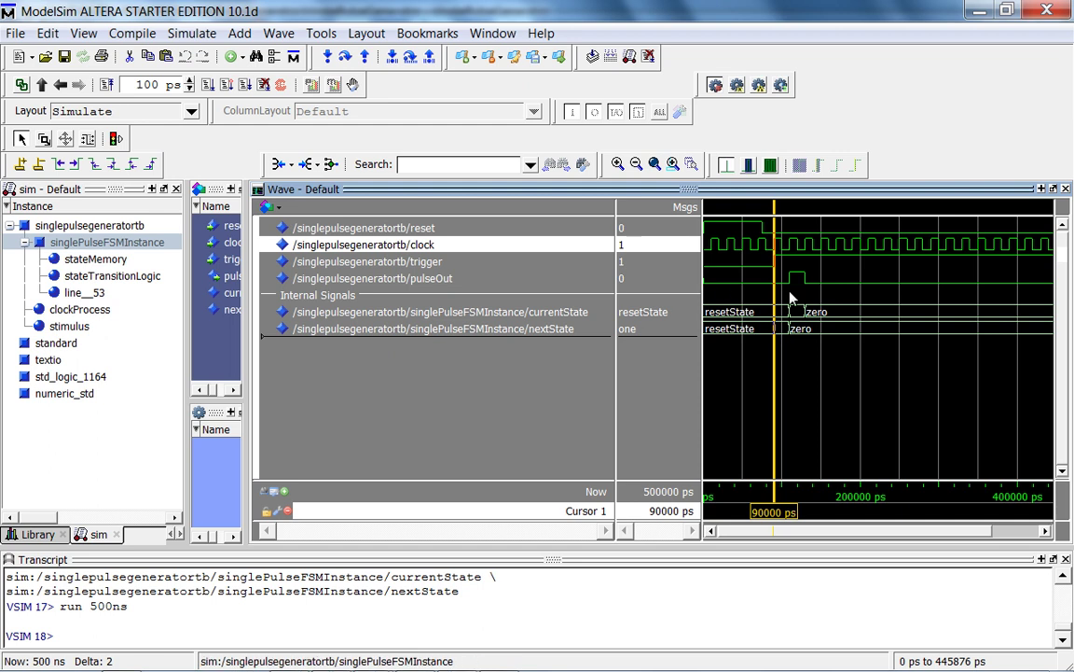
{"action": "mouse_move", "coordinate": [808, 267]}
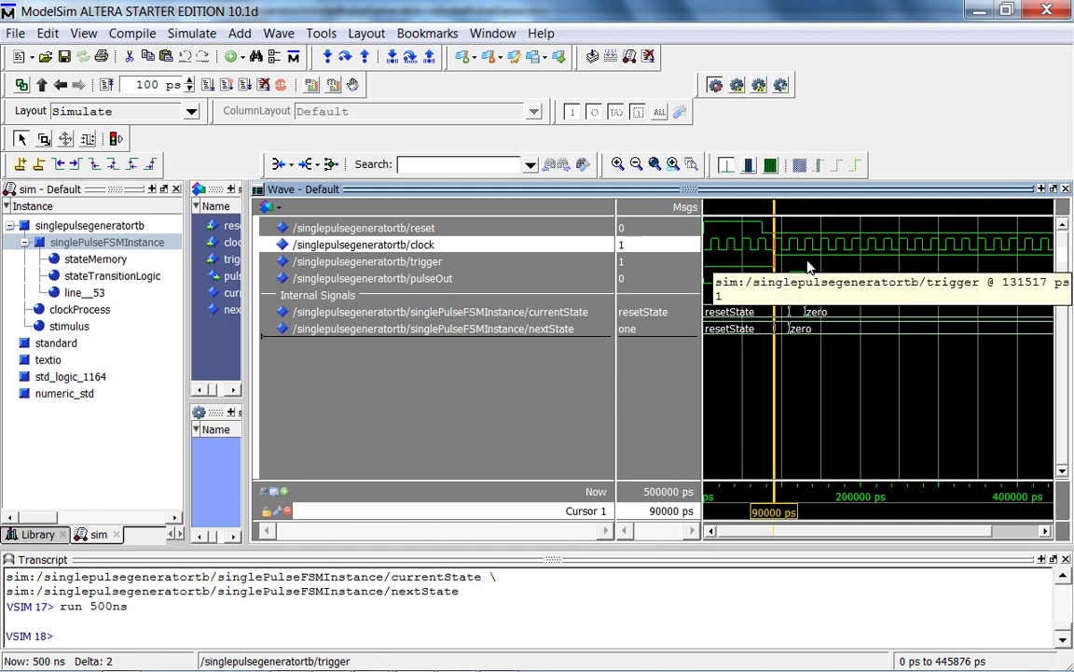
{"action": "left_click", "coordinate": [155, 164]}
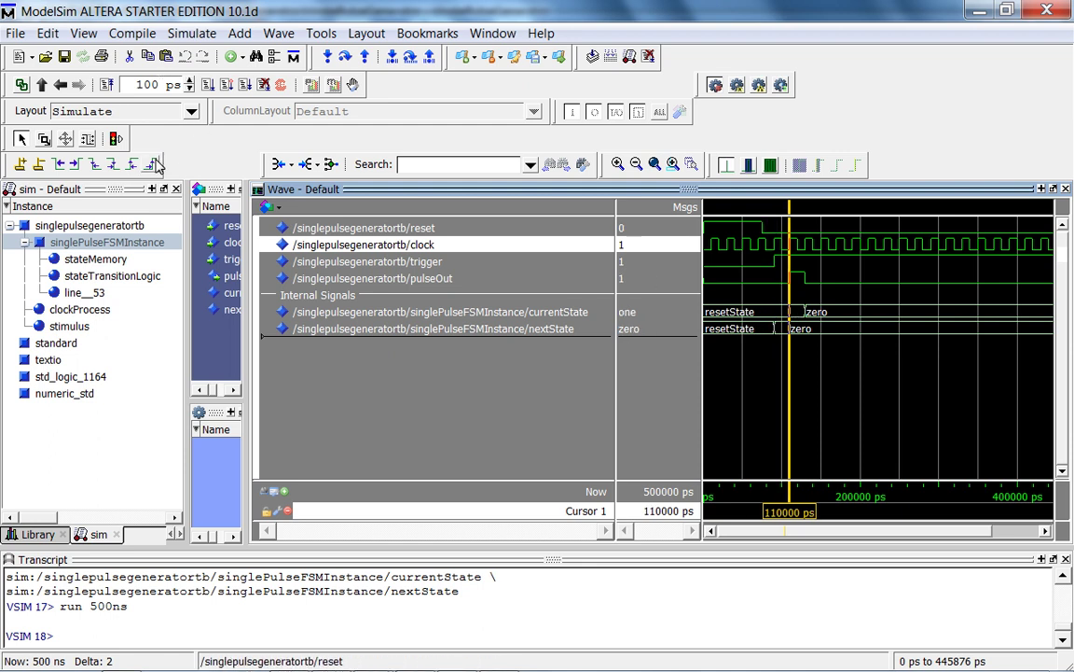
{"action": "left_click", "coordinate": [155, 164]}
{"action": "left_click", "coordinate": [154, 165]}
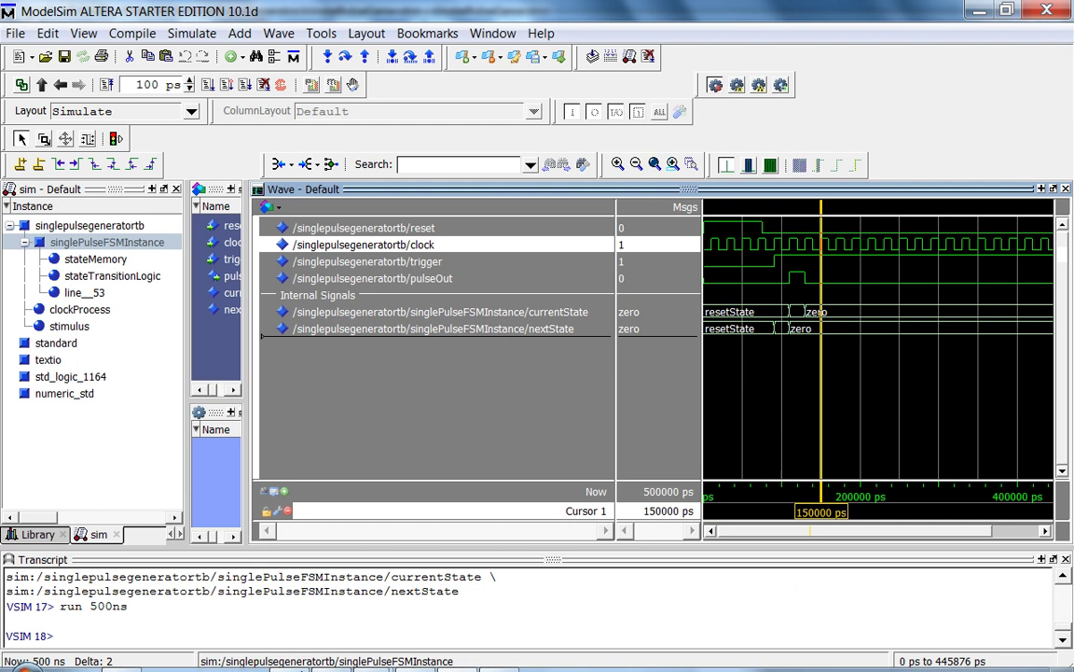
{"action": "left_click", "coordinate": [329, 658]}
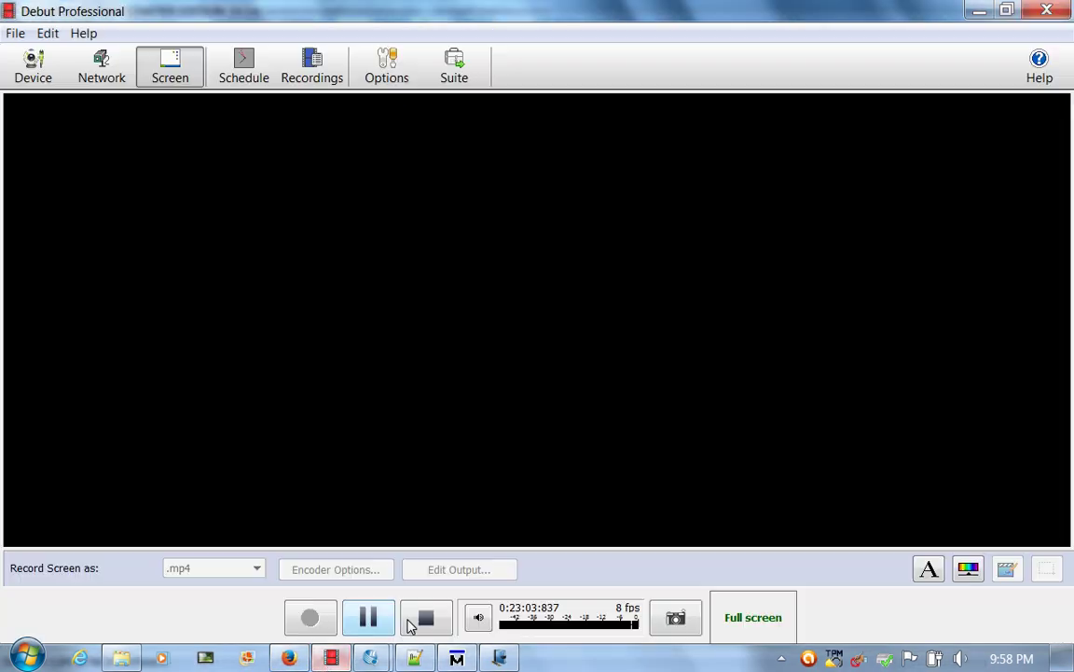